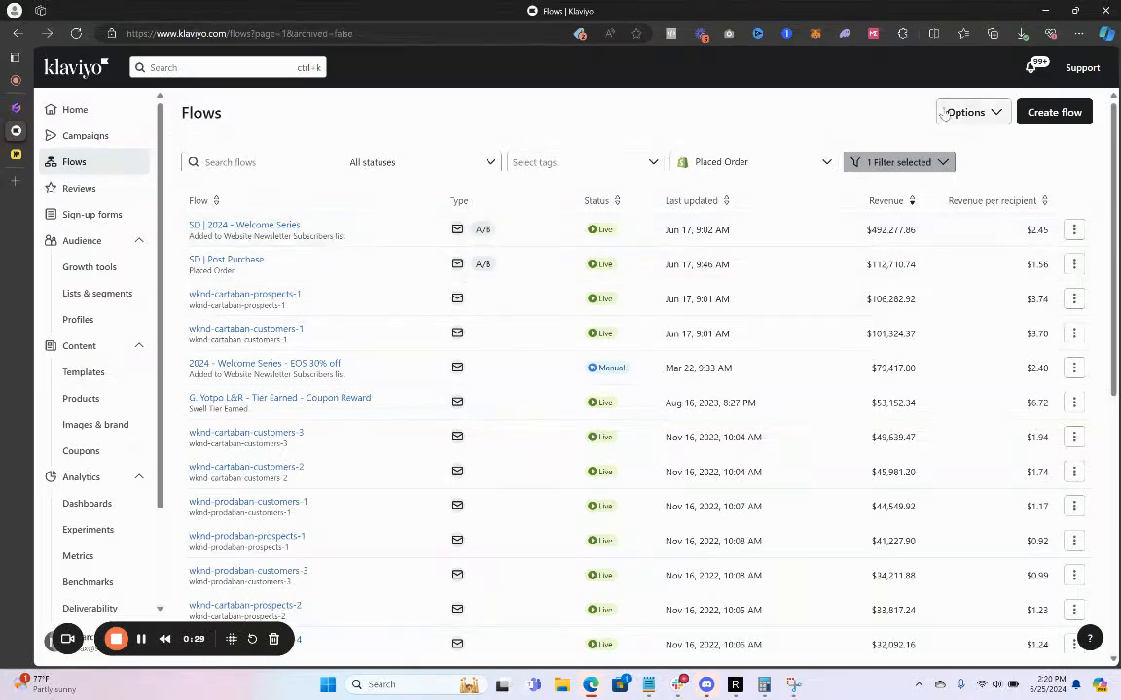
- Start creating a new flow, search the flow library for "post-", and open the Post-Purchase Followup (Order Count Split) template
{"action": "left_click", "coordinate": [1061, 113]}
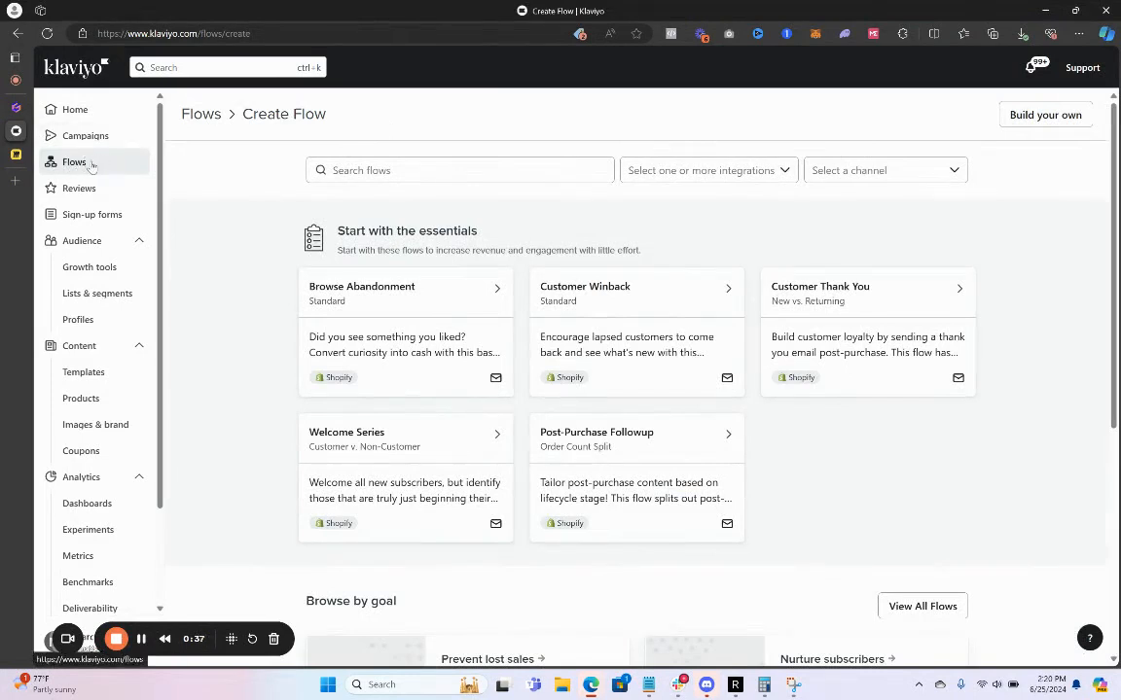
{"action": "left_click", "coordinate": [448, 176]}
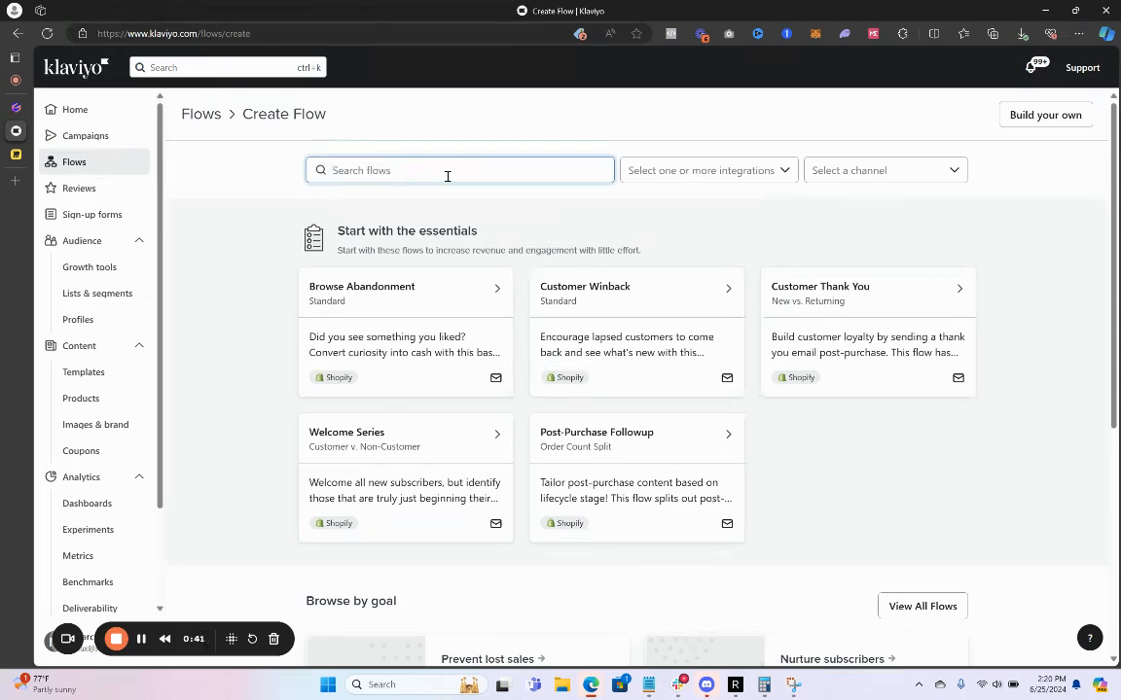
{"action": "type", "text": "post-"}
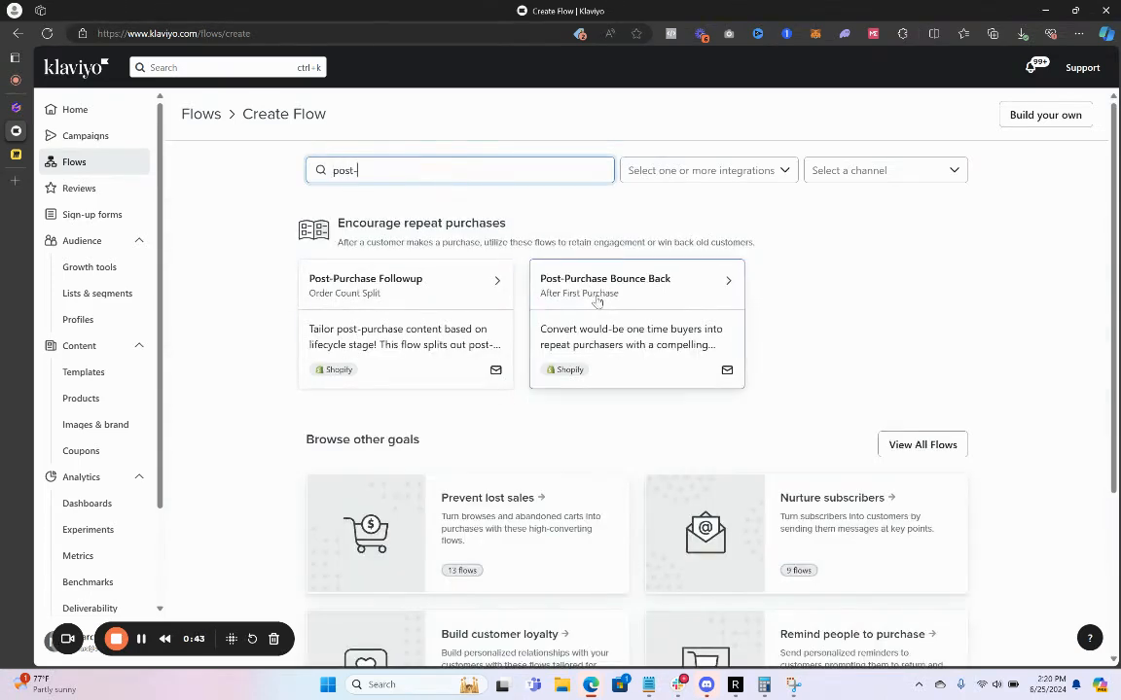
{"action": "left_click", "coordinate": [417, 293]}
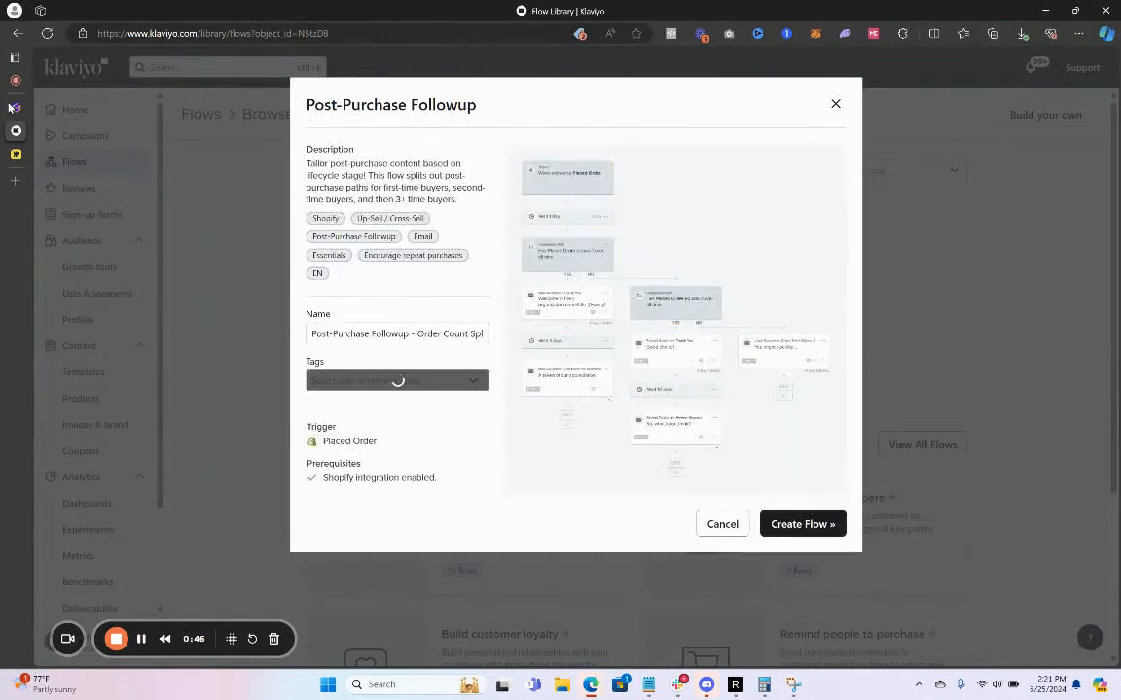
- Switch to the Miro board and examine the post-purchase flow diagram and the replenishment flow's trigger and profile filters
{"action": "left_click", "coordinate": [30, 152]}
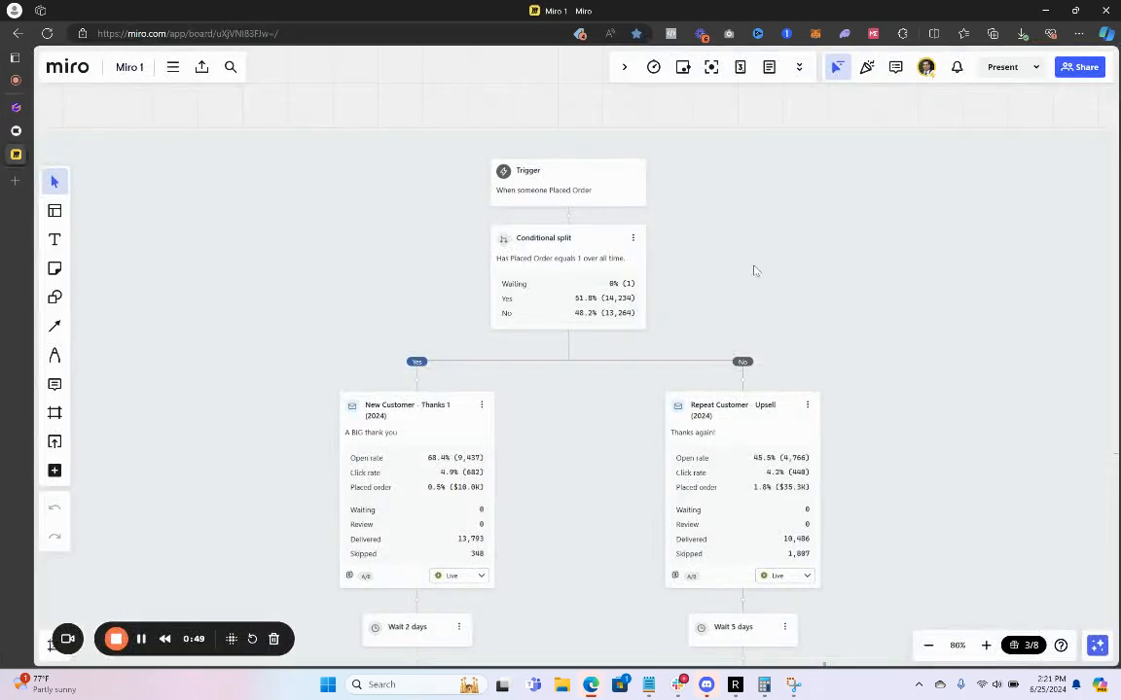
{"action": "scroll", "coordinate": [759, 273], "scroll_direction": "down", "scroll_amount": 3}
{"action": "left_click_drag", "start_coordinate": [853, 294], "coordinate": [741, 257]}
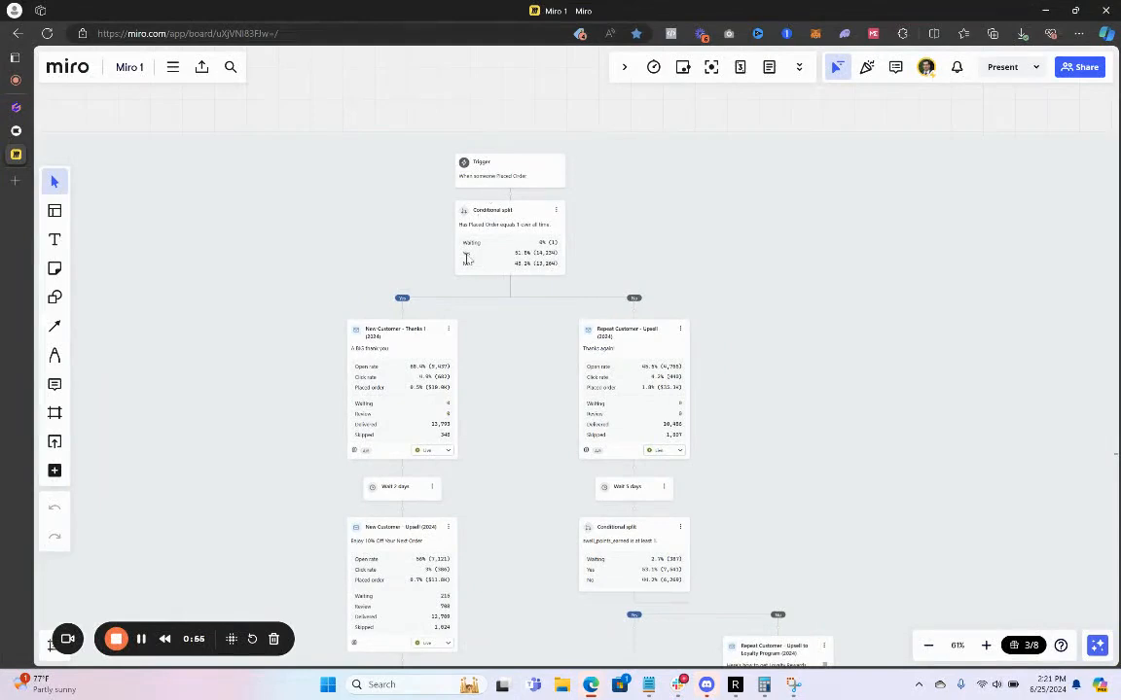
{"action": "left_click_drag", "start_coordinate": [1012, 246], "coordinate": [512, 254]}
{"action": "left_click_drag", "start_coordinate": [894, 278], "coordinate": [438, 296]}
{"action": "left_click_drag", "start_coordinate": [953, 288], "coordinate": [521, 276]}
{"action": "scroll", "coordinate": [681, 261], "scroll_direction": "up", "scroll_amount": 5}
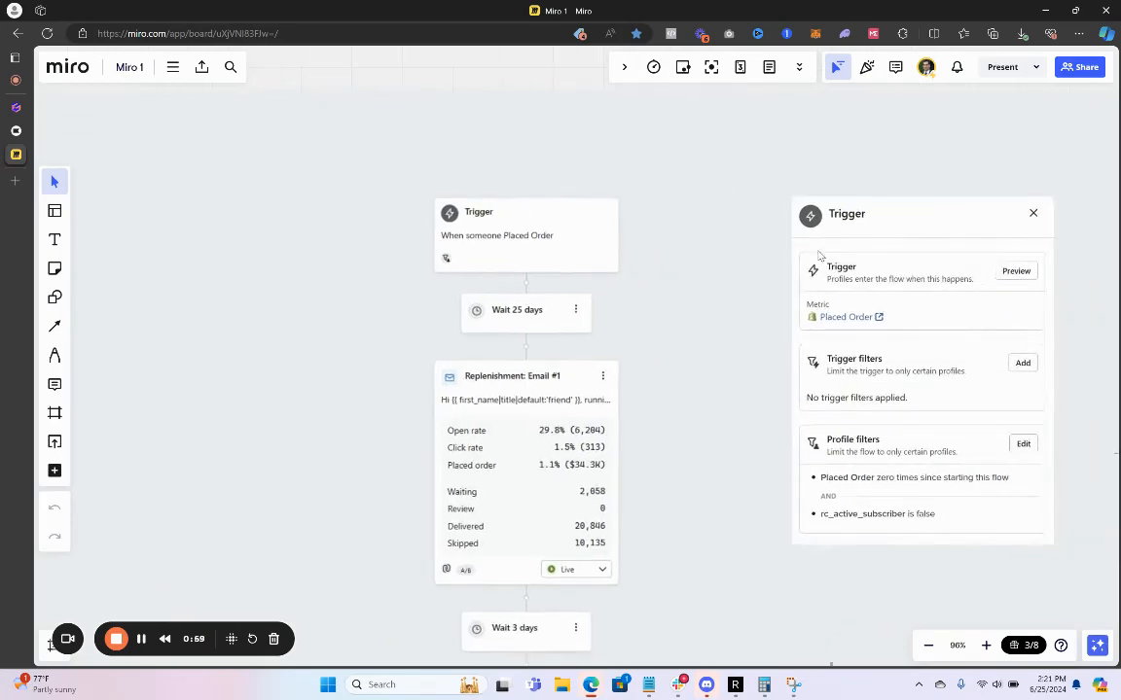
- Return to the post-purchase diagram and examine its conditional split and the new- and repeat-customer branches
{"action": "scroll", "coordinate": [383, 332], "scroll_direction": "down", "scroll_amount": 5}
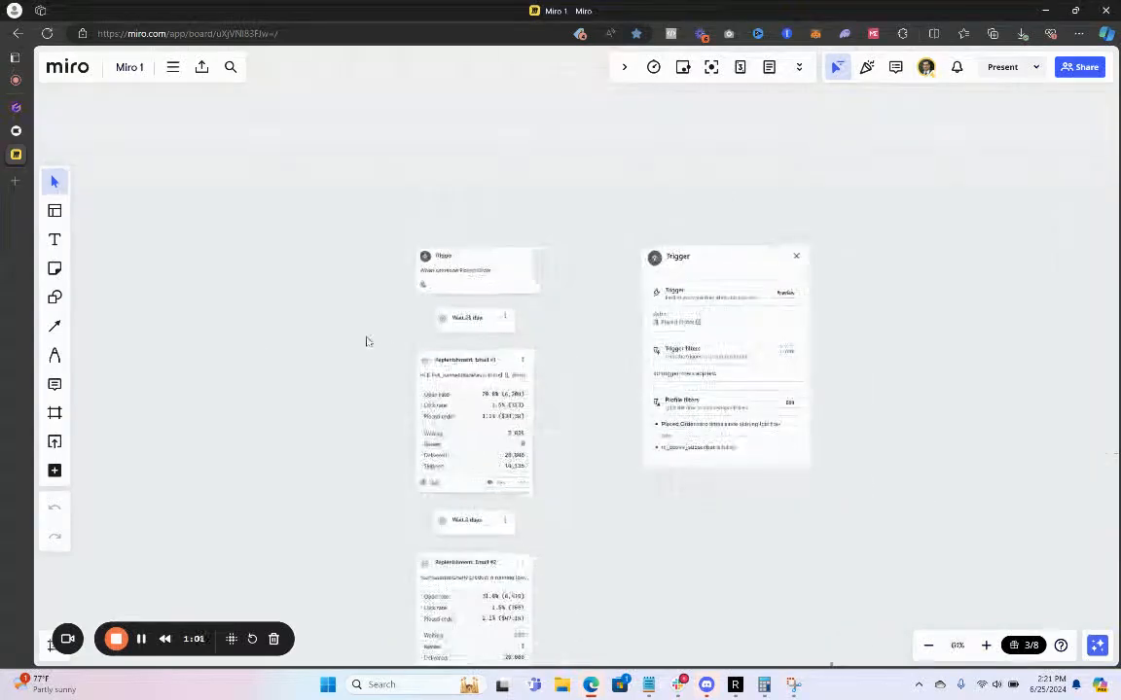
{"action": "left_click_drag", "start_coordinate": [331, 333], "coordinate": [621, 432]}
{"action": "scroll", "coordinate": [613, 270], "scroll_direction": "up", "scroll_amount": 5}
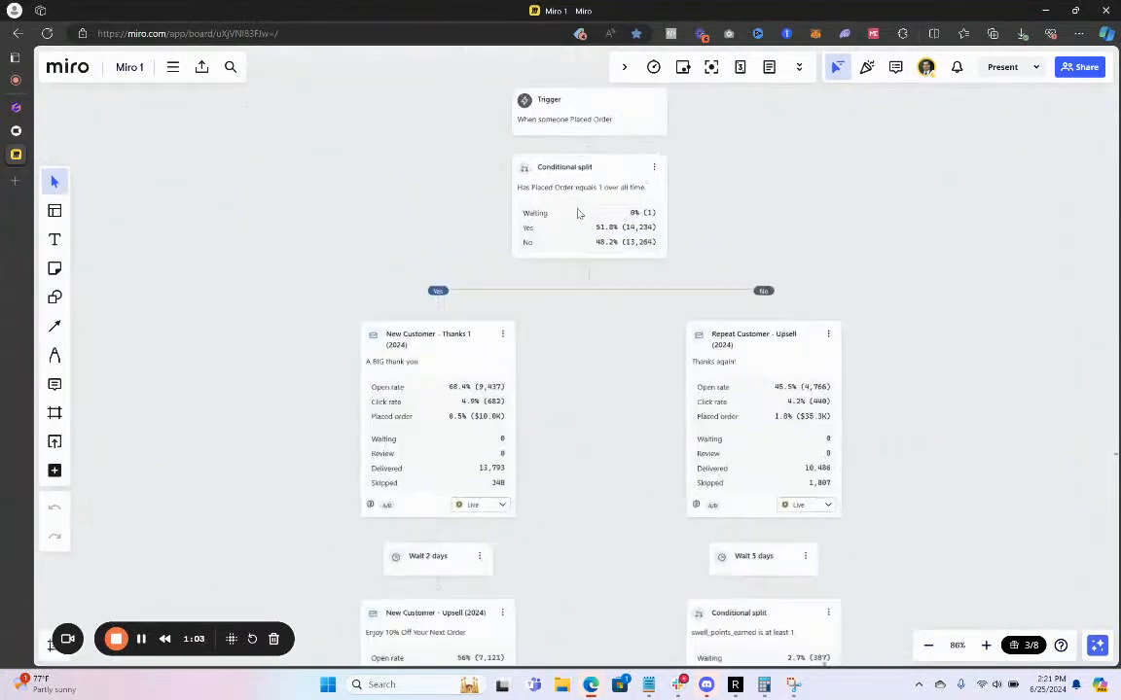
{"action": "left_click_drag", "start_coordinate": [569, 245], "coordinate": [561, 283]}
{"action": "scroll", "coordinate": [623, 229], "scroll_direction": "up", "scroll_amount": 1}
{"action": "left_click_drag", "start_coordinate": [710, 246], "coordinate": [708, 261]}
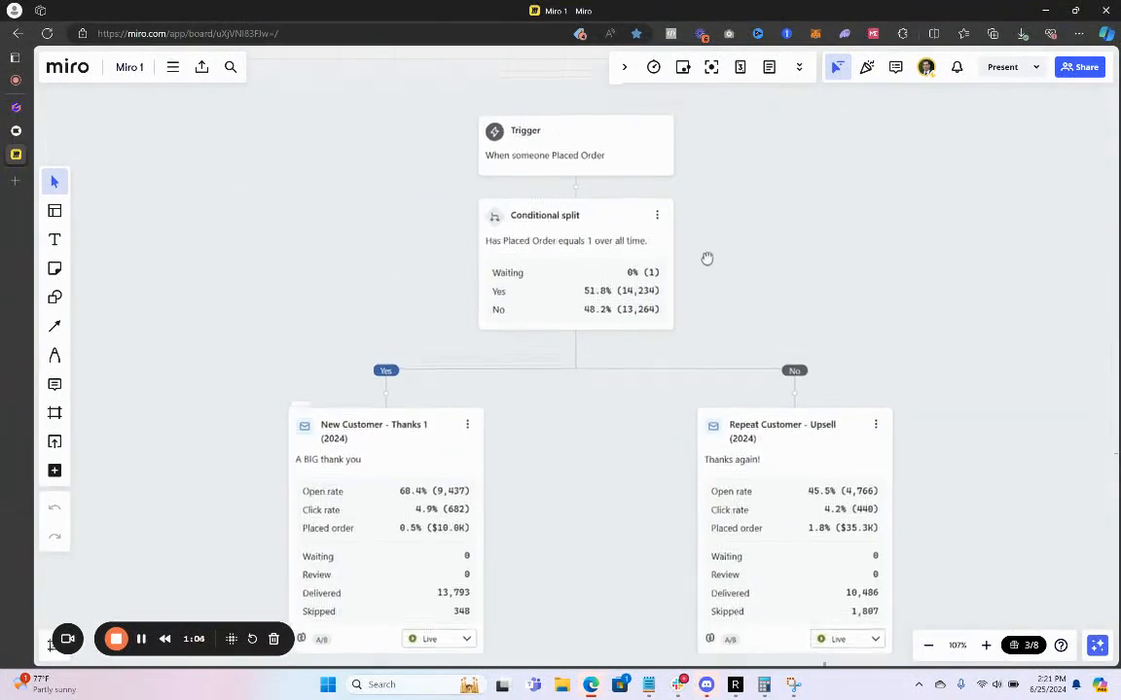
- Switch back to Klaviyo and create the flow from the Post-Purchase Followup template, keeping its default name
{"action": "left_click", "coordinate": [19, 130]}
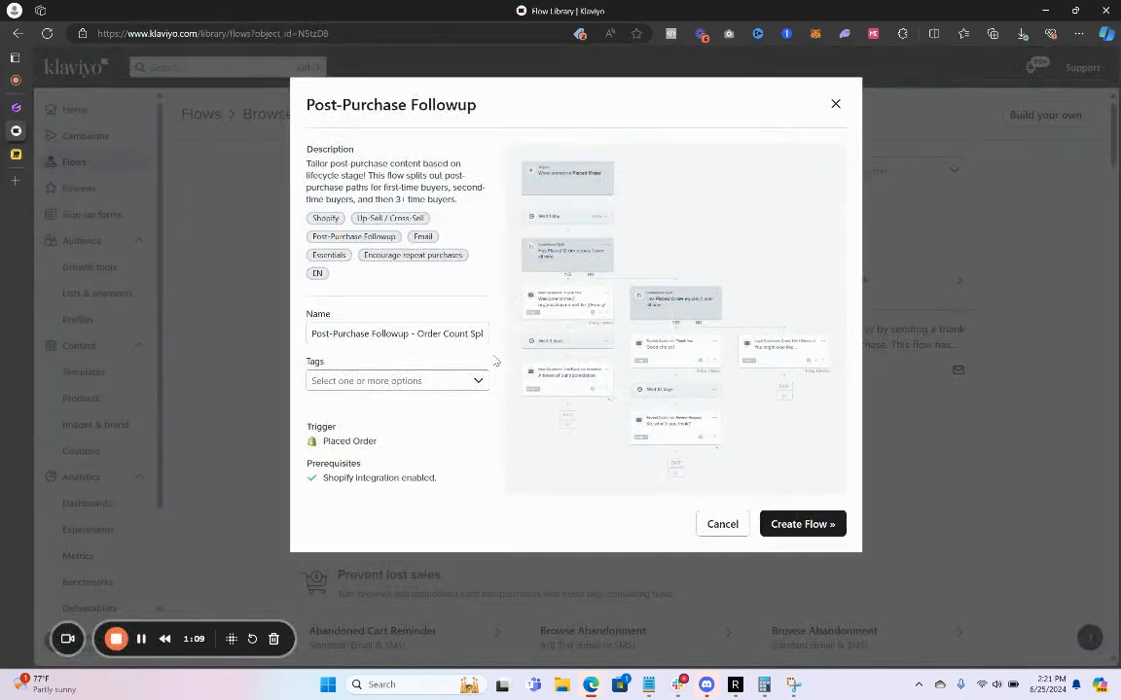
{"action": "left_click_drag", "start_coordinate": [344, 99], "coordinate": [505, 133]}
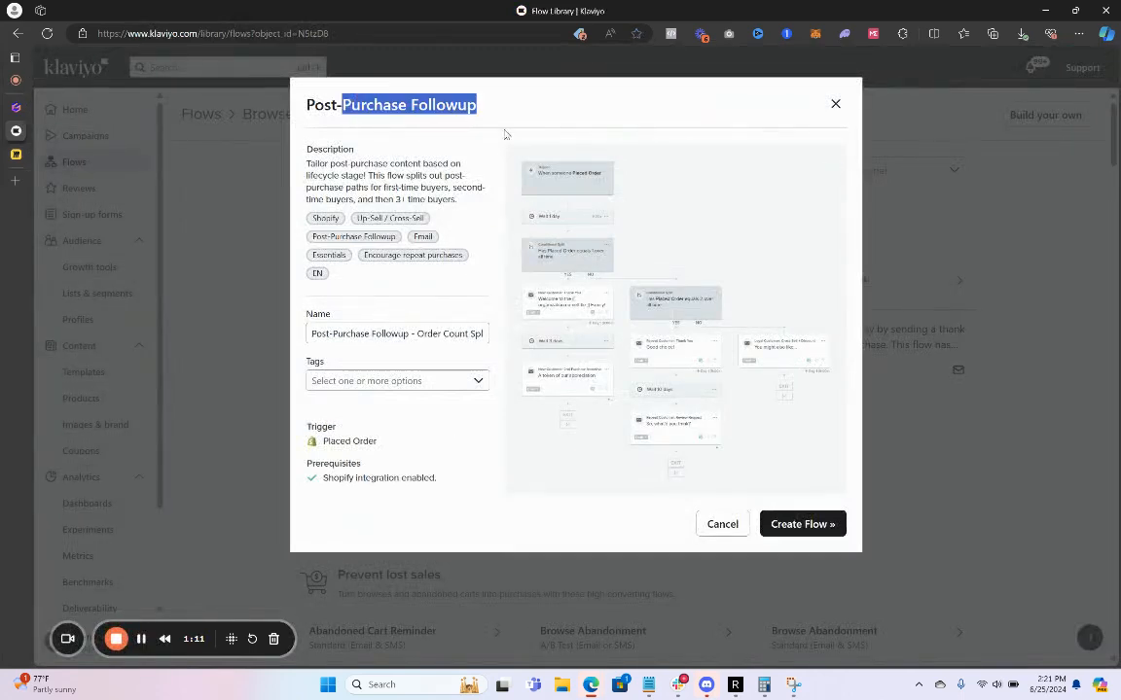
{"action": "left_click", "coordinate": [507, 135]}
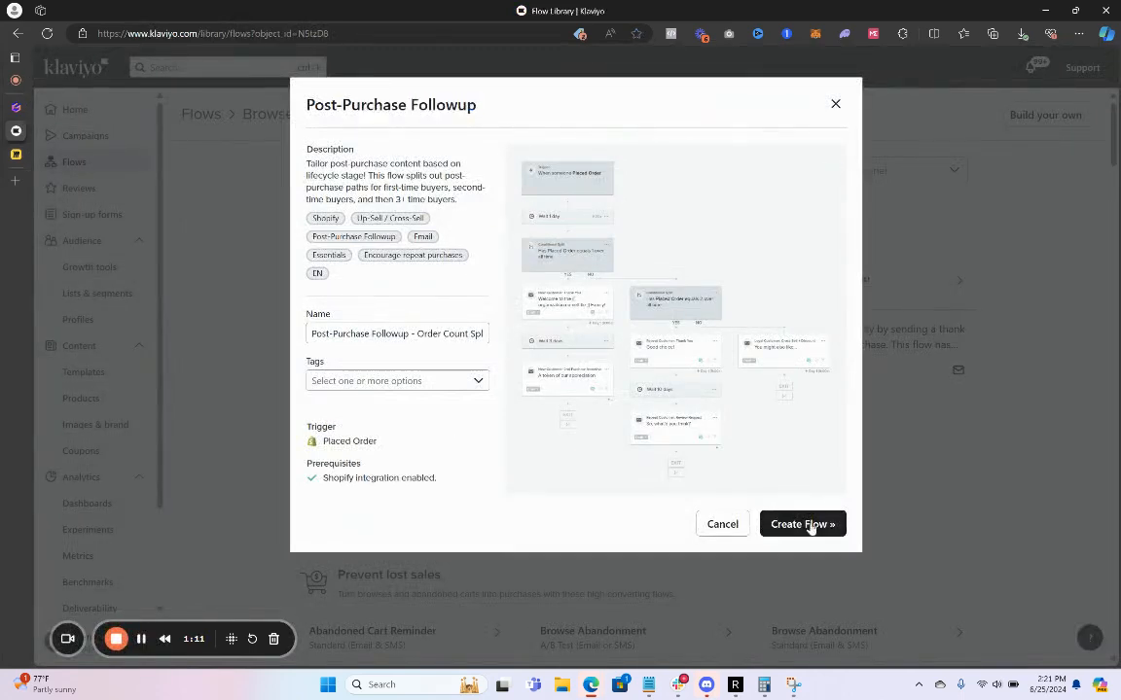
{"action": "left_click", "coordinate": [141, 639]}
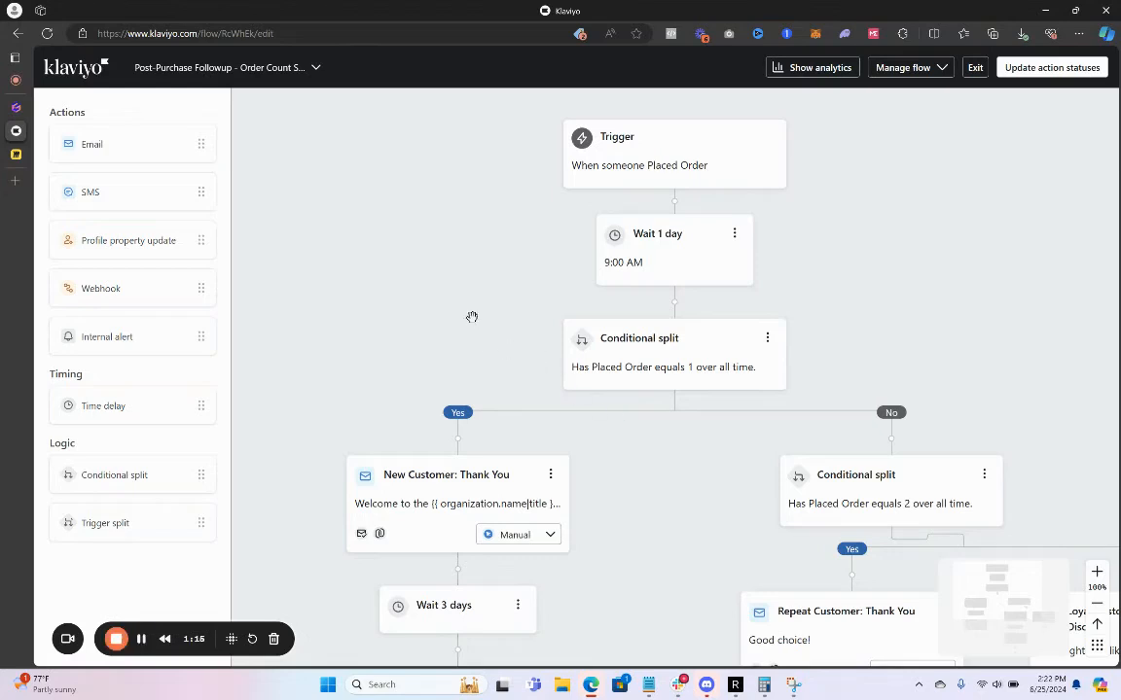
- Examine the created flow's conditional splits, time delays, and the new, repeat and loyal customer email branches
{"action": "left_click_drag", "start_coordinate": [473, 316], "coordinate": [440, 318]}
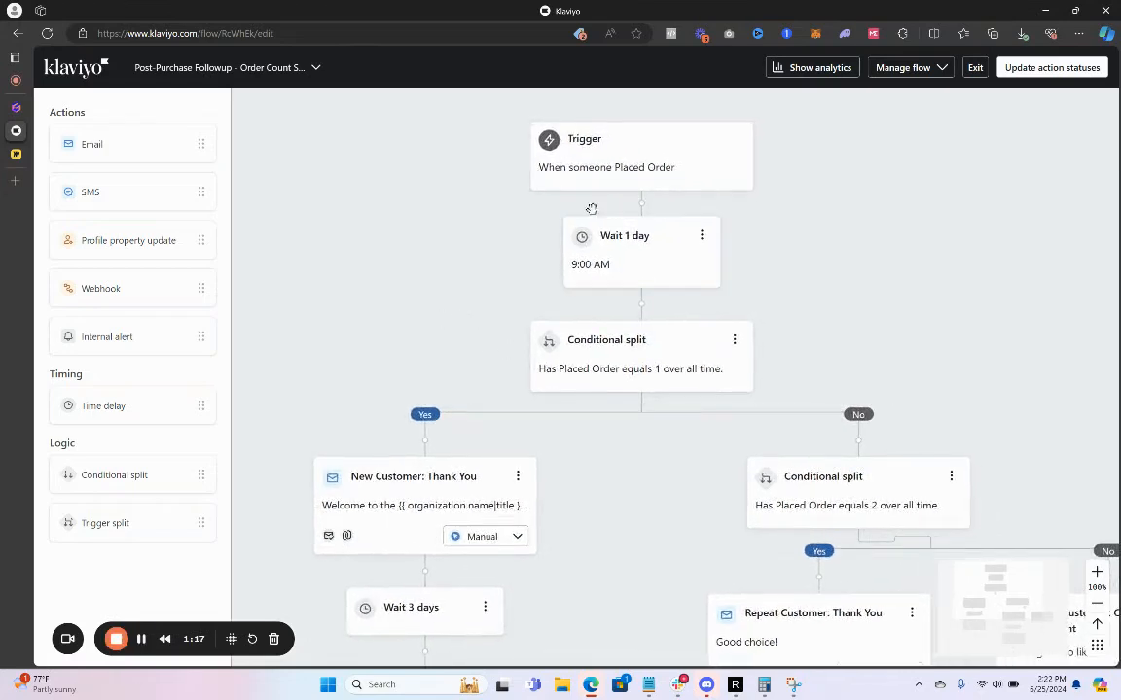
{"action": "left_click_drag", "start_coordinate": [613, 381], "coordinate": [578, 276]}
{"action": "scroll", "coordinate": [658, 354], "scroll_direction": "up", "scroll_amount": 3}
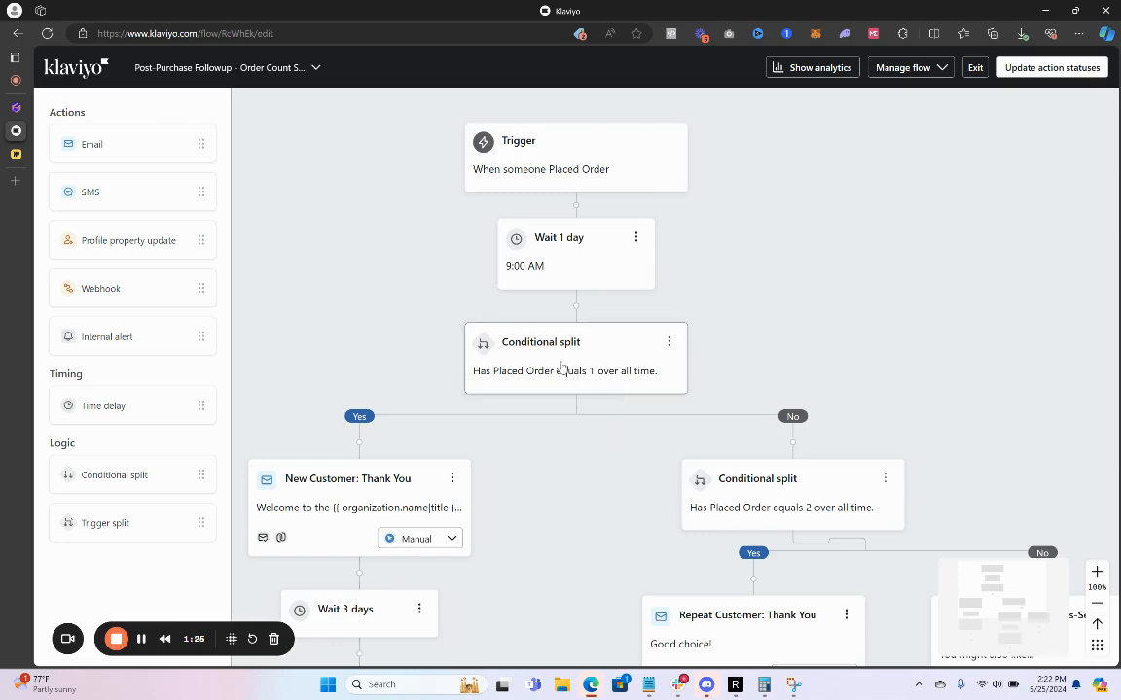
{"action": "left_click_drag", "start_coordinate": [415, 327], "coordinate": [438, 310]}
{"action": "scroll", "coordinate": [373, 346], "scroll_direction": "down", "scroll_amount": 2}
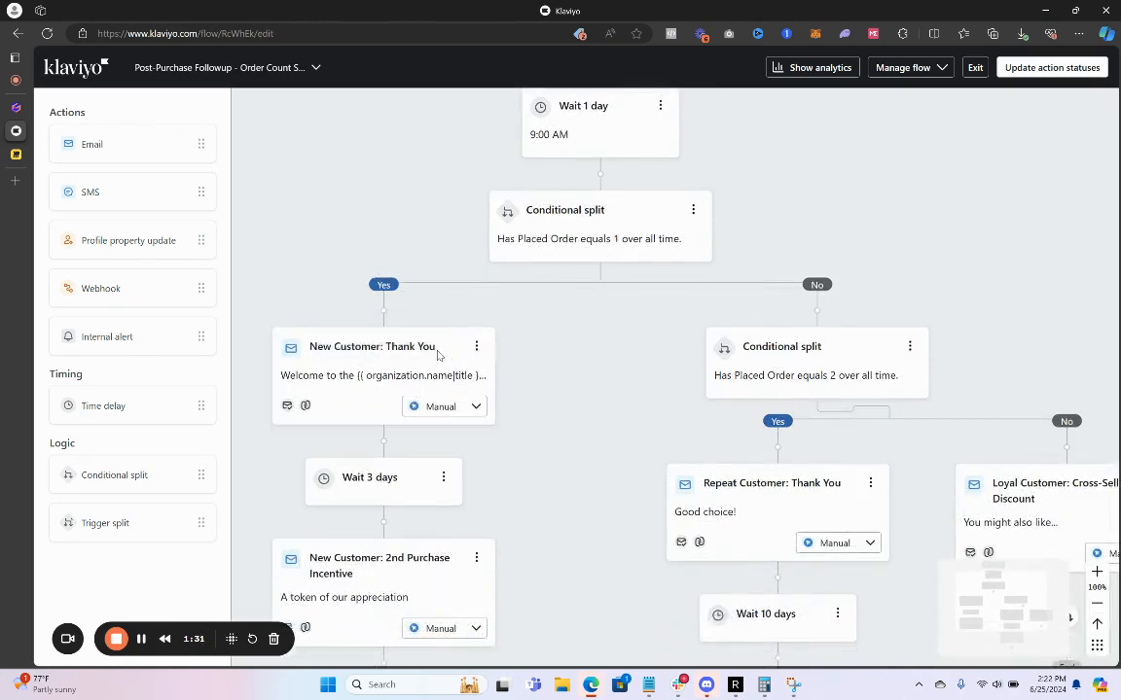
{"action": "left_click_drag", "start_coordinate": [634, 357], "coordinate": [519, 292]}
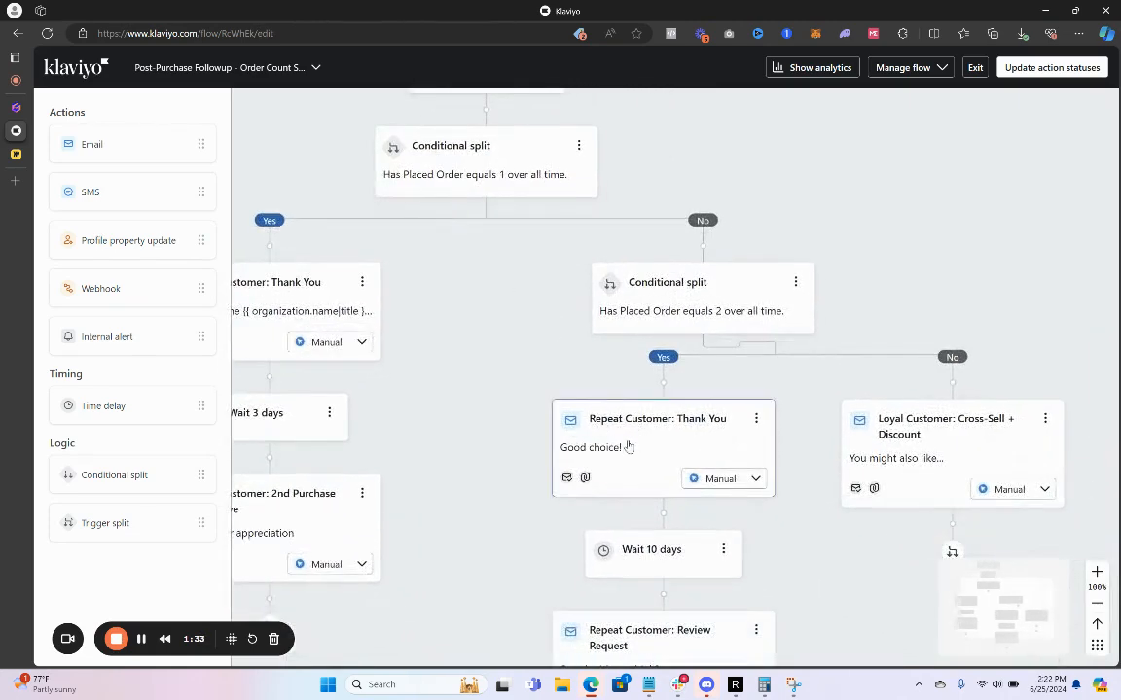
{"action": "left_click_drag", "start_coordinate": [628, 445], "coordinate": [573, 382]}
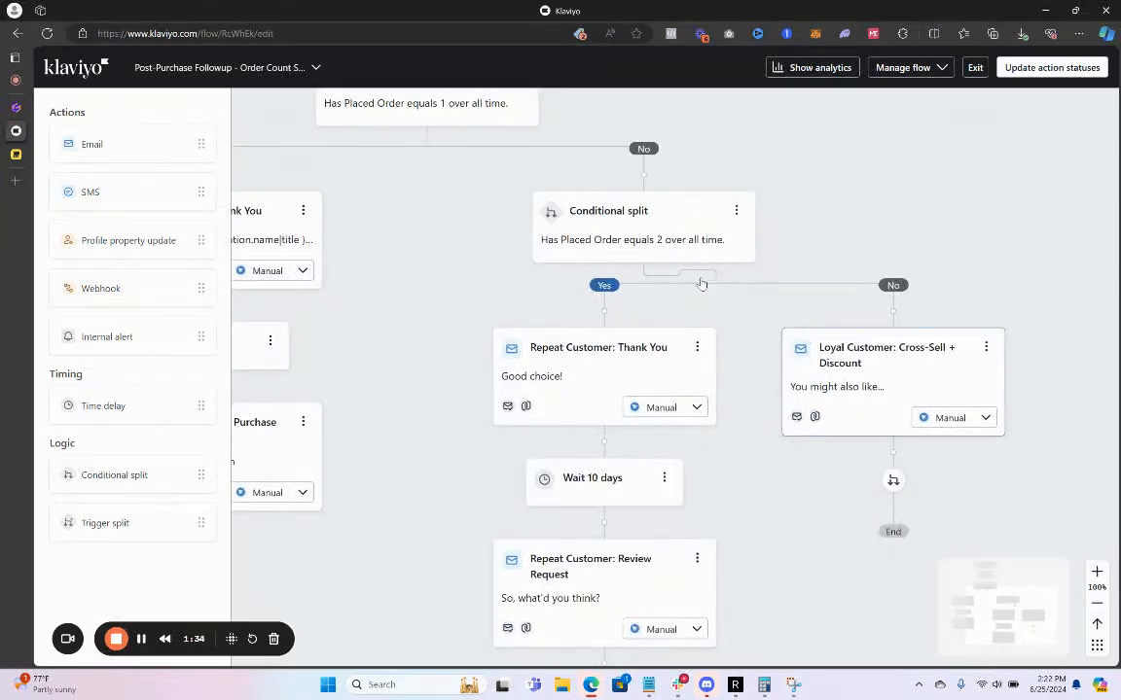
{"action": "left_click_drag", "start_coordinate": [622, 200], "coordinate": [717, 362]}
{"action": "left_click_drag", "start_coordinate": [628, 360], "coordinate": [687, 267]}
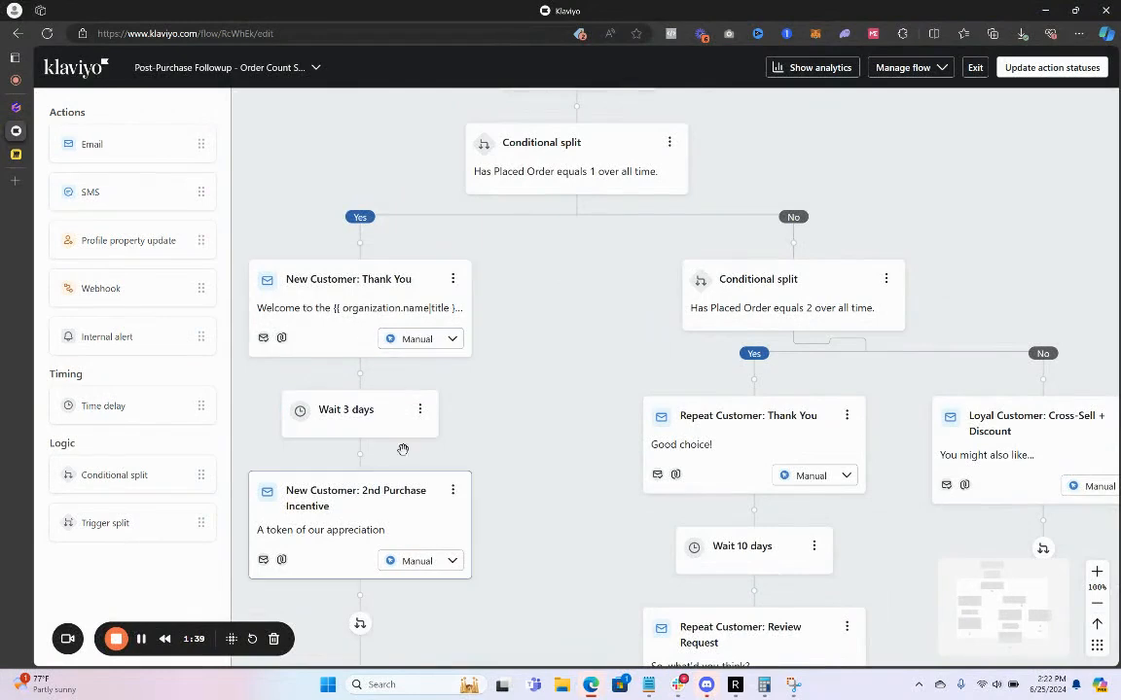
{"action": "left_click_drag", "start_coordinate": [790, 378], "coordinate": [575, 363]}
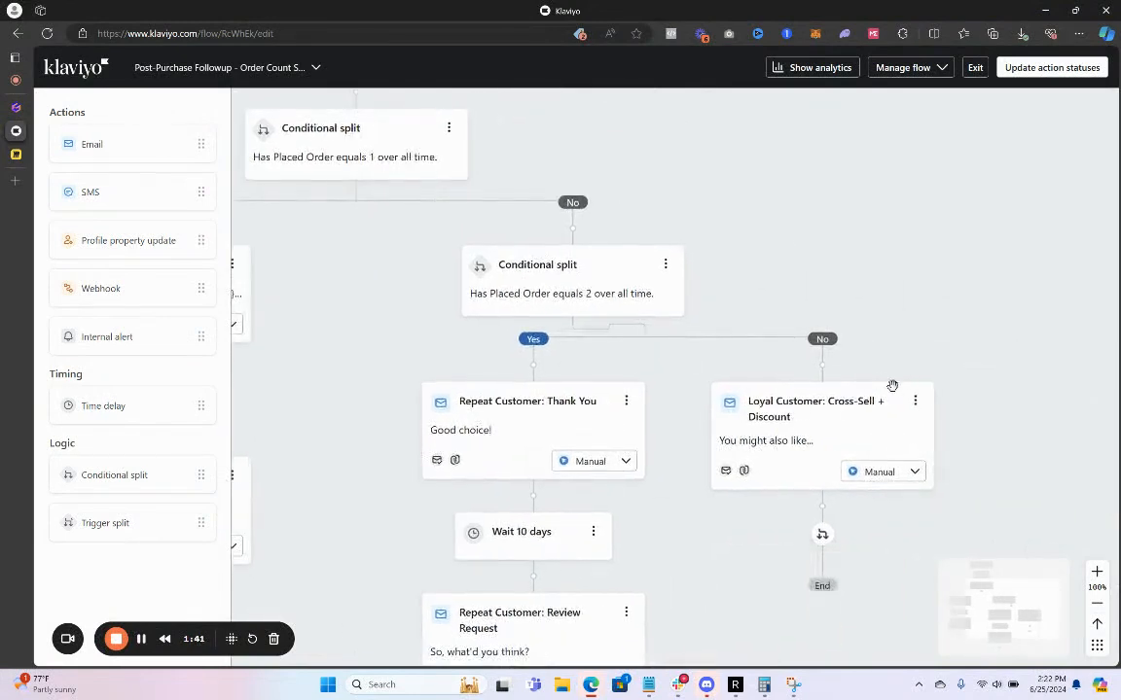
{"action": "left_click_drag", "start_coordinate": [610, 270], "coordinate": [763, 336]}
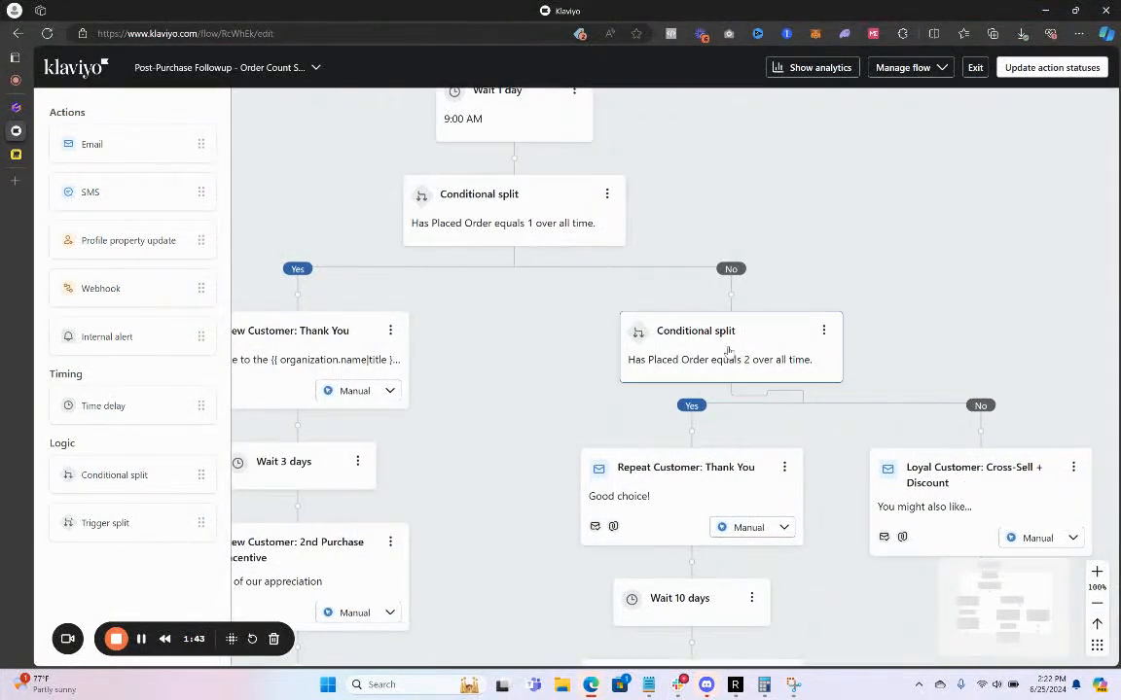
- View the settings of the time delay that follows the trigger, and close them without changes
{"action": "scroll", "coordinate": [593, 268], "scroll_direction": "up", "scroll_amount": 1}
{"action": "left_click", "coordinate": [485, 192]}
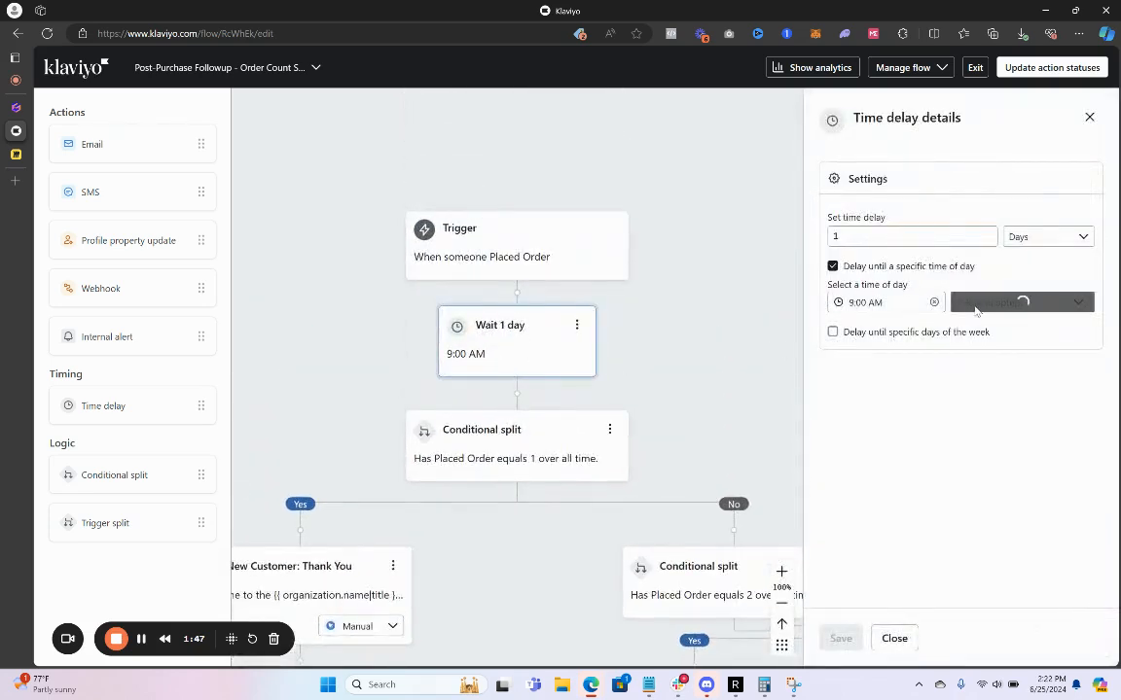
{"action": "left_click", "coordinate": [1088, 118]}
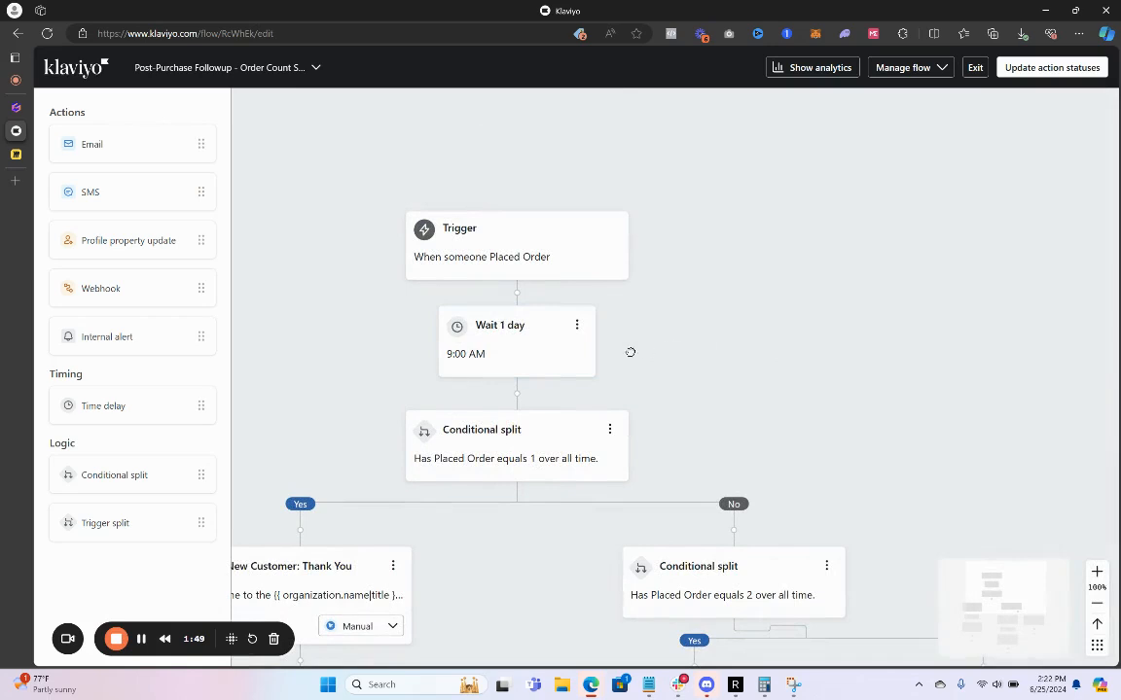
- Switch to the Miro board and check the timing and emails in the reference post-purchase flow
{"action": "left_click", "coordinate": [15, 153]}
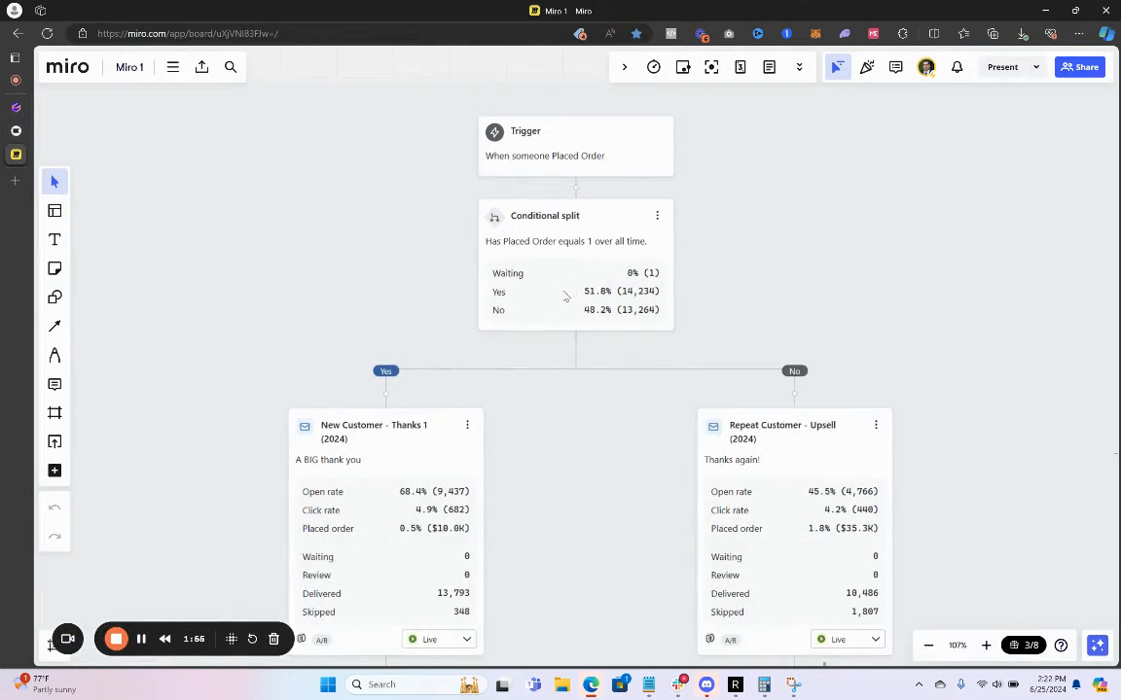
{"action": "scroll", "coordinate": [565, 297], "scroll_direction": "down", "scroll_amount": 5}
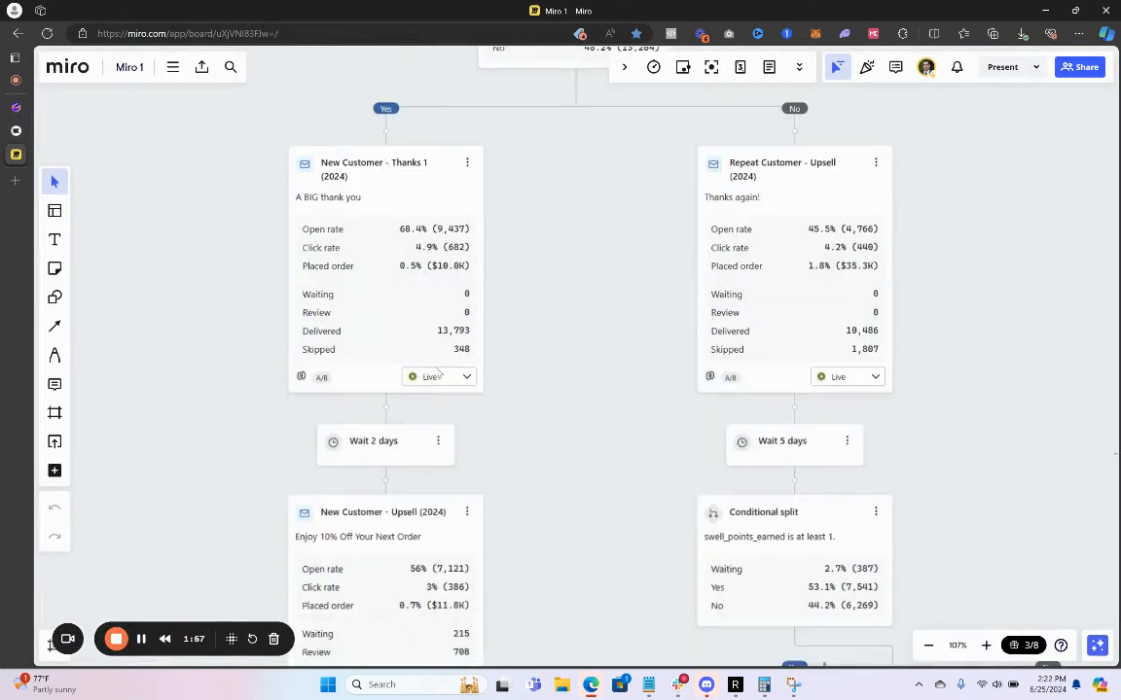
- Switch back to Klaviyo and open the New Customer: Thank You email from the flow in the email editor
{"action": "left_click", "coordinate": [20, 129]}
{"action": "scroll", "coordinate": [442, 250], "scroll_direction": "down", "scroll_amount": 2}
{"action": "scroll", "coordinate": [443, 250], "scroll_direction": "left", "scroll_amount": 1}
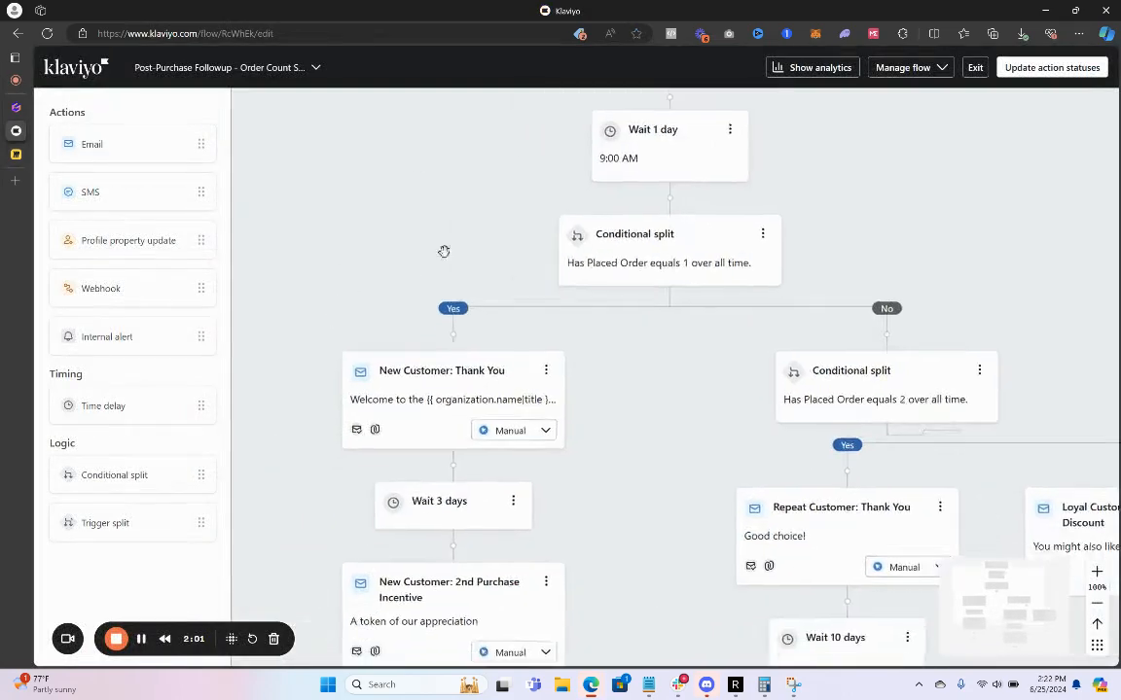
{"action": "left_click", "coordinate": [425, 406]}
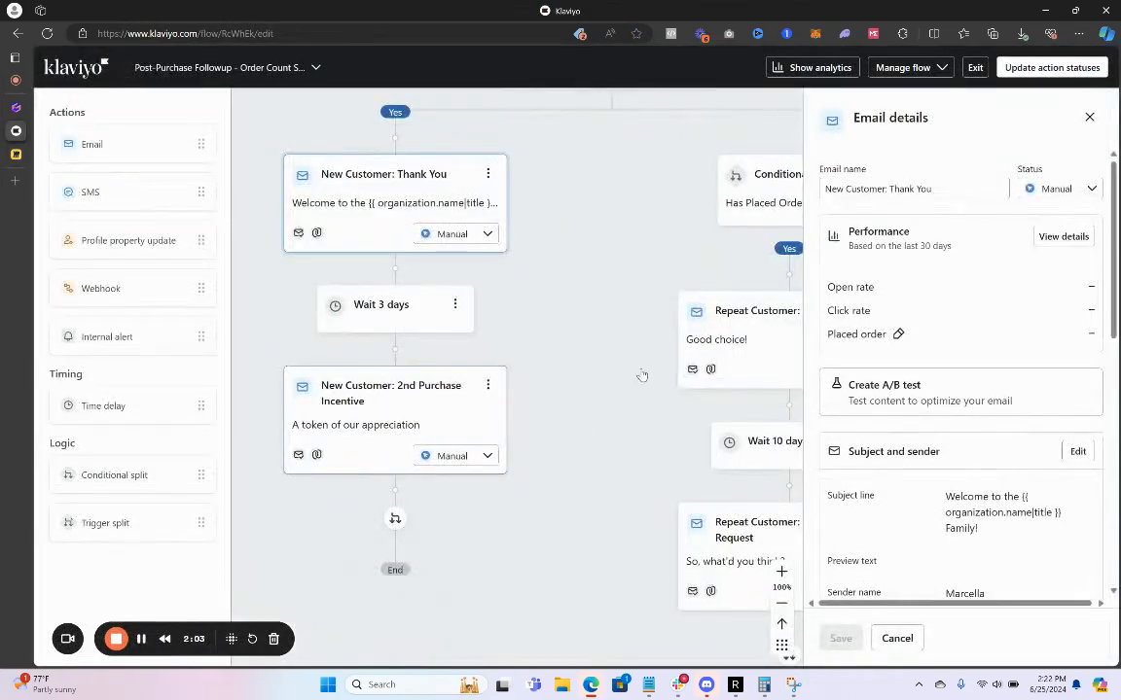
{"action": "scroll", "coordinate": [992, 467], "scroll_direction": "down", "scroll_amount": 3}
{"action": "scroll", "coordinate": [1007, 435], "scroll_direction": "down", "scroll_amount": 1}
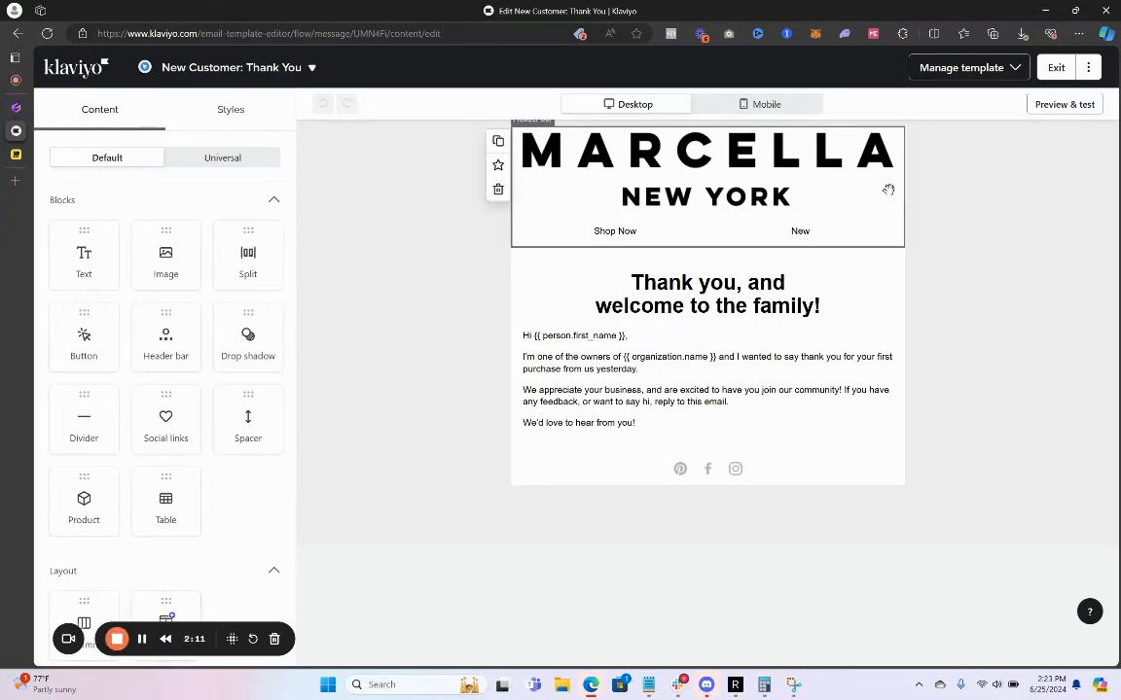
- Leave the email editor and choose to change the template of the New Customer: Thank You email
{"action": "left_click", "coordinate": [937, 68]}
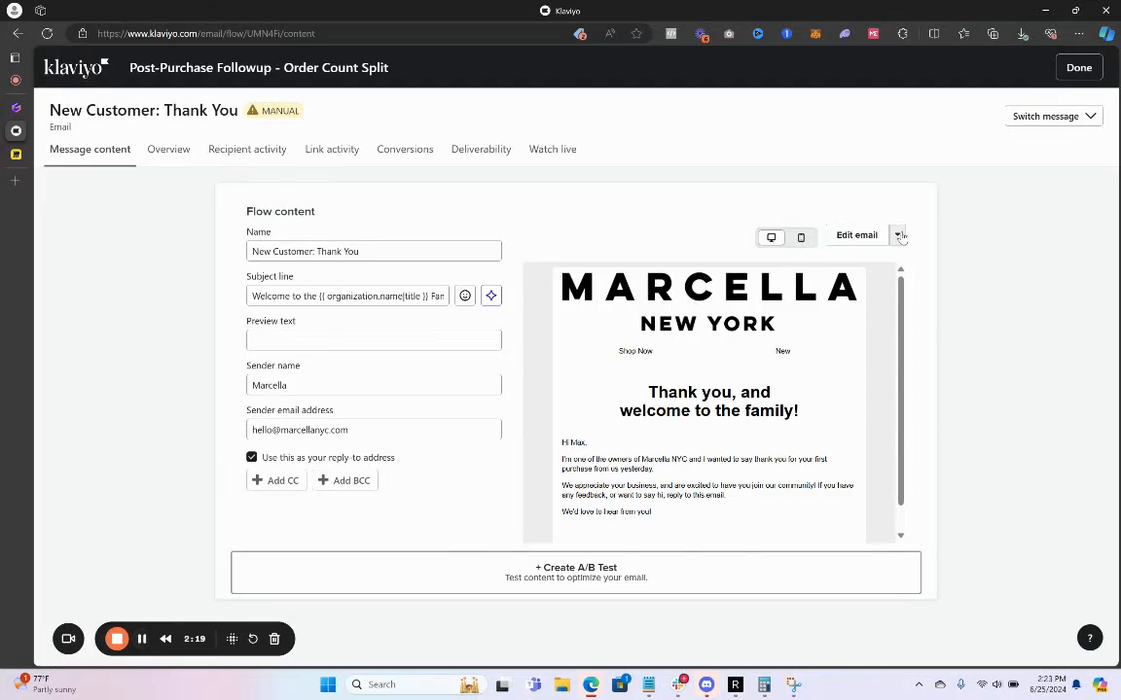
{"action": "left_click", "coordinate": [899, 237]}
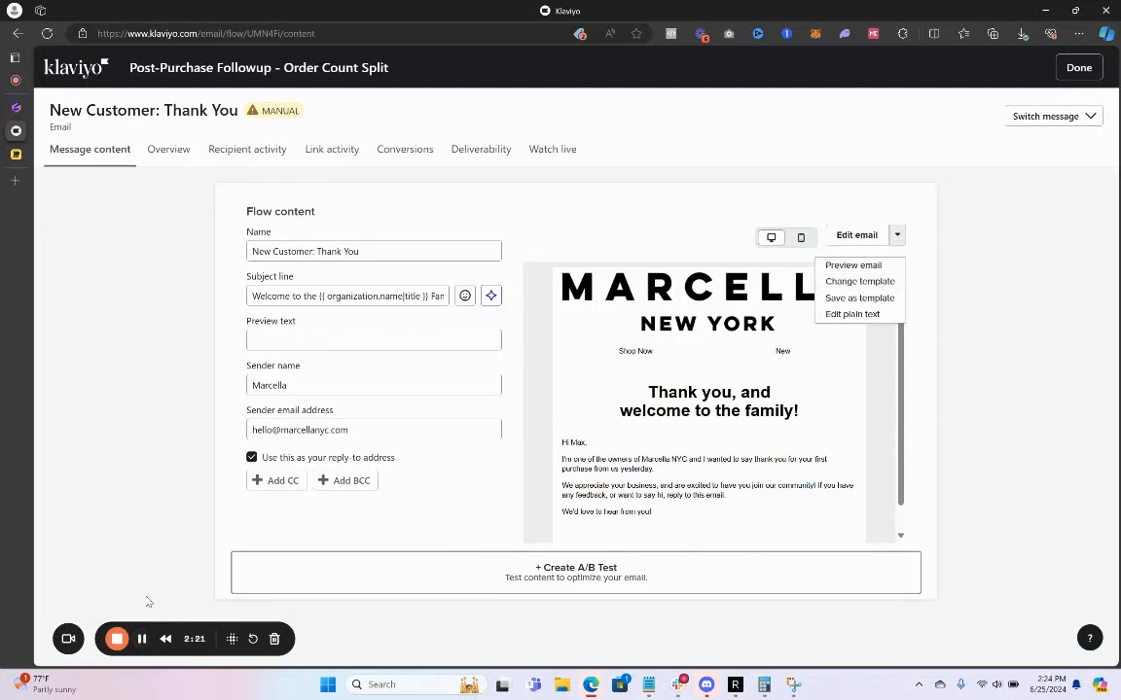
{"action": "left_click", "coordinate": [860, 282]}
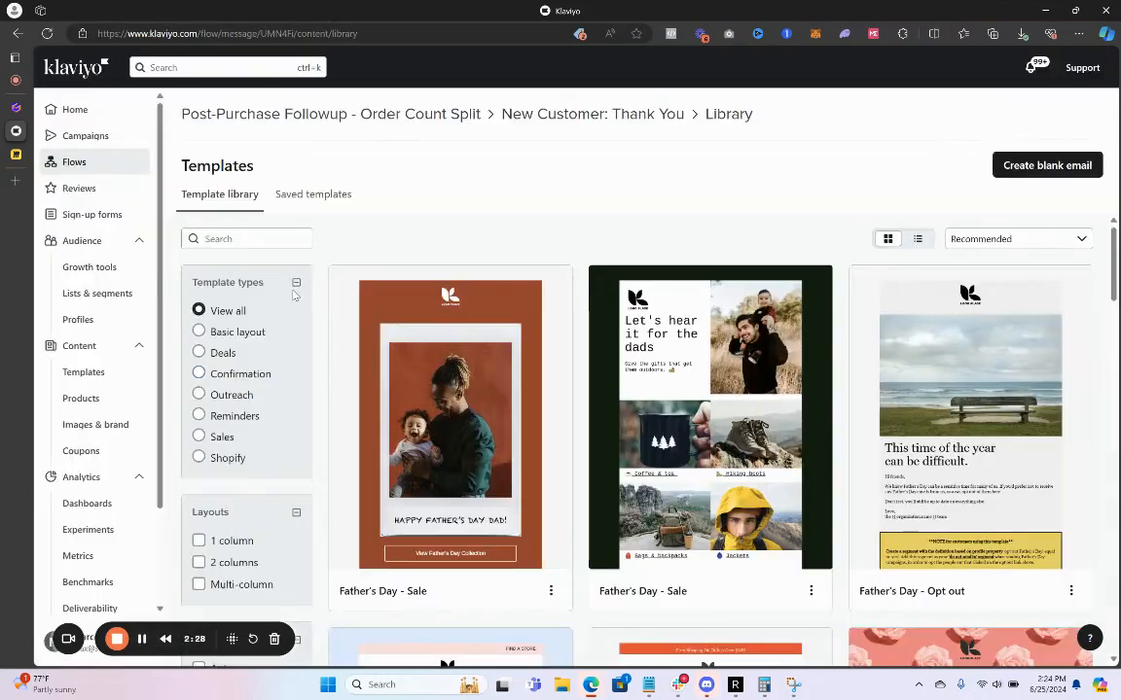
- Search the saved templates for "thank you" and apply the "Welcome to the DESIGN THAT MATTERS Movement" design to the email
{"action": "left_click", "coordinate": [295, 183]}
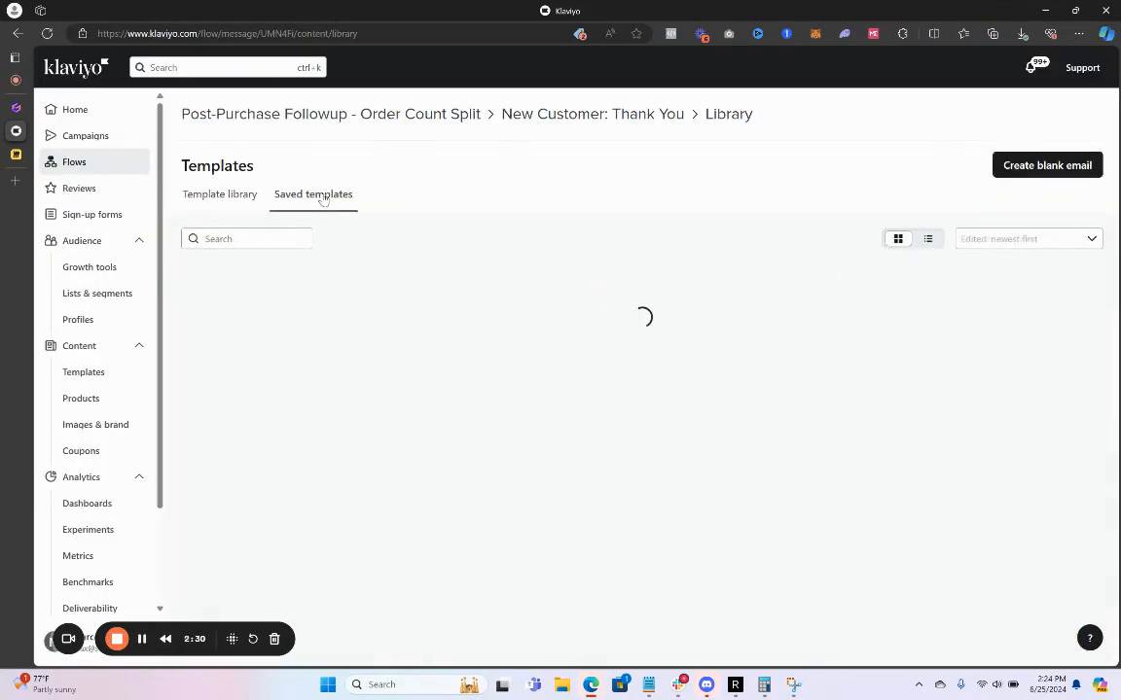
{"action": "left_click", "coordinate": [284, 239]}
{"action": "type", "text": "than"}
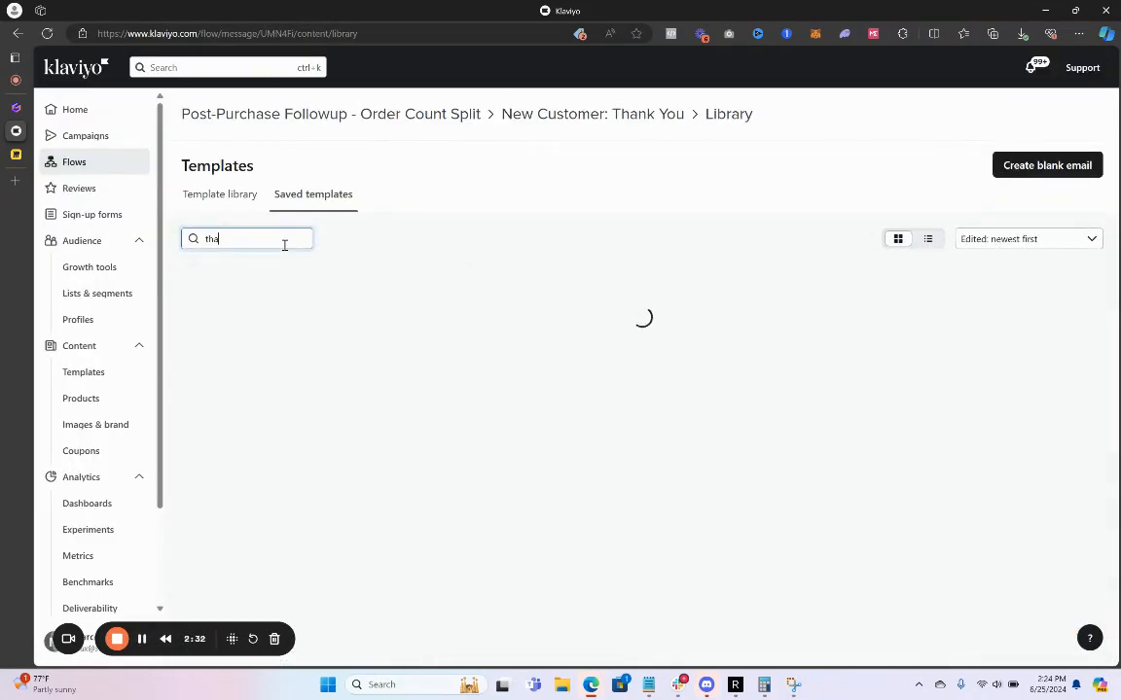
{"action": "type", "text": "k you"}
{"action": "scroll", "coordinate": [574, 360], "scroll_direction": "down", "scroll_amount": 1}
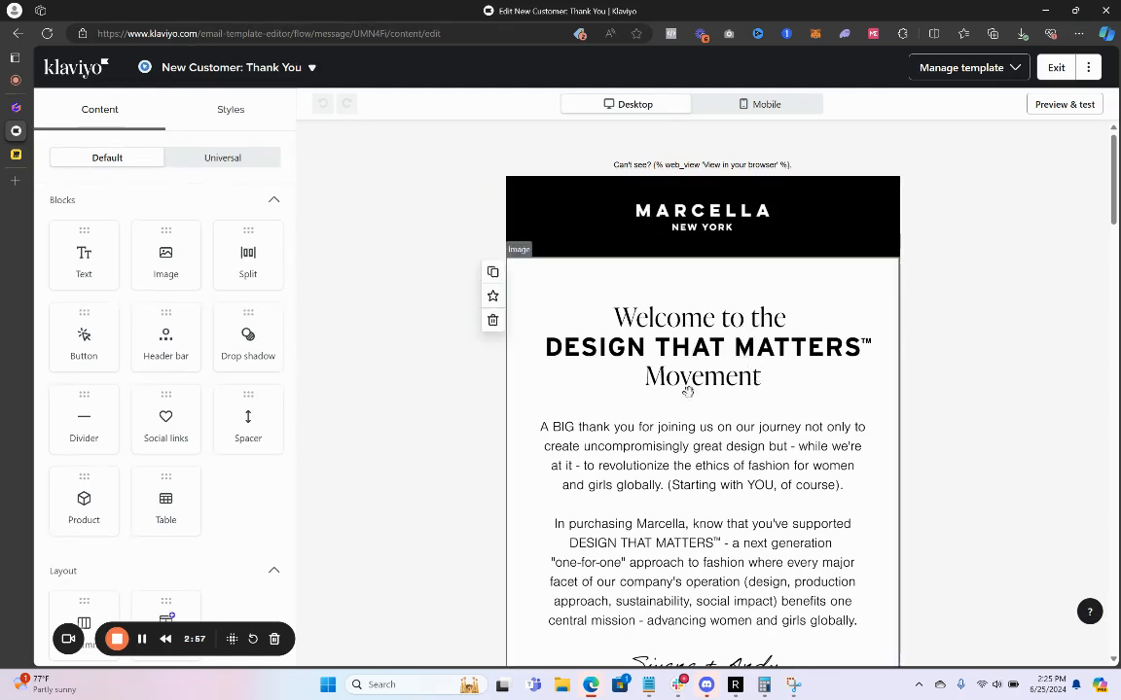
- Select the welcome image in the New Customer: Thank You email, then leave the email editor and return to the flow
{"action": "left_click", "coordinate": [680, 324]}
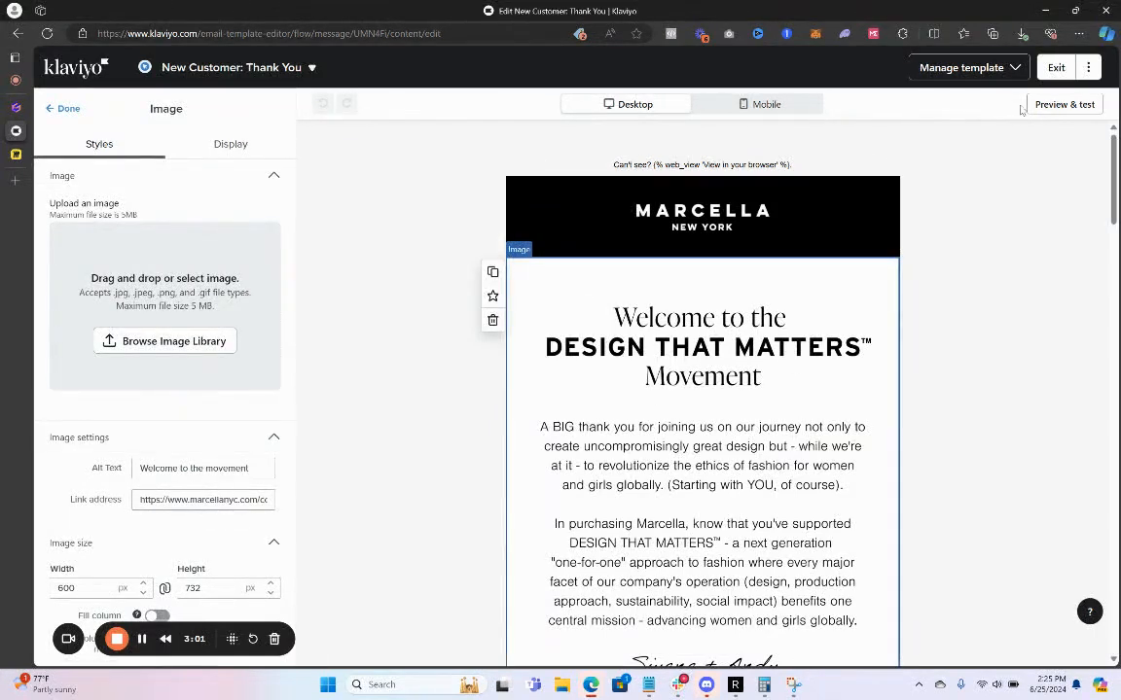
{"action": "left_click", "coordinate": [1060, 104]}
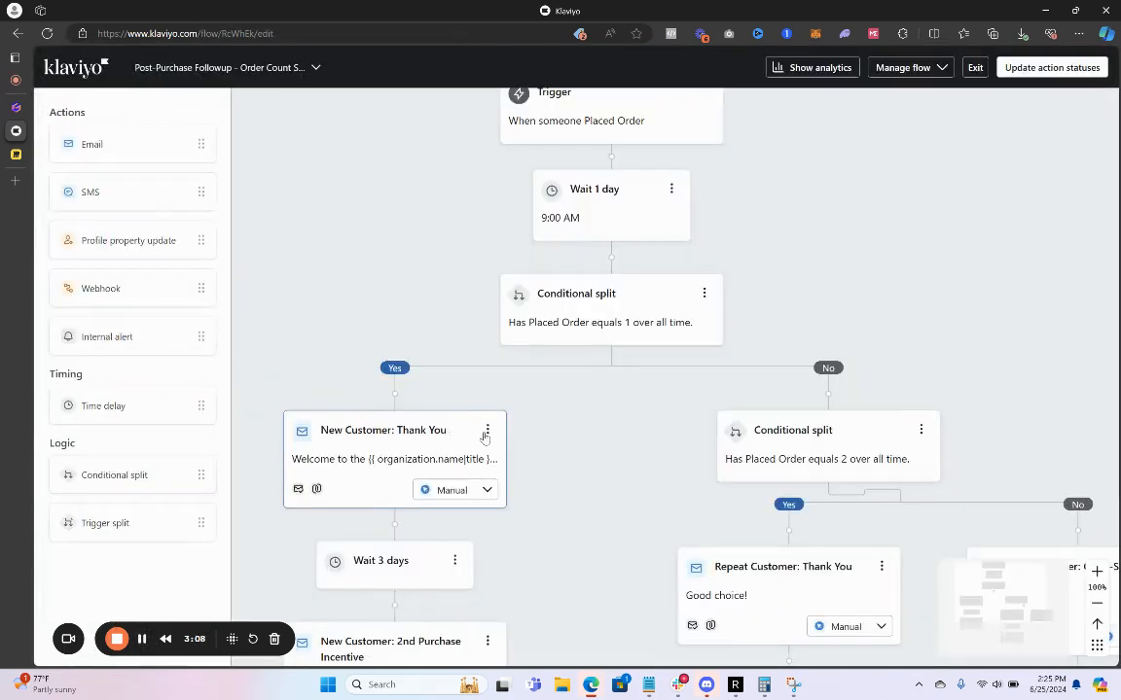
{"action": "left_click_drag", "start_coordinate": [556, 448], "coordinate": [620, 394]}
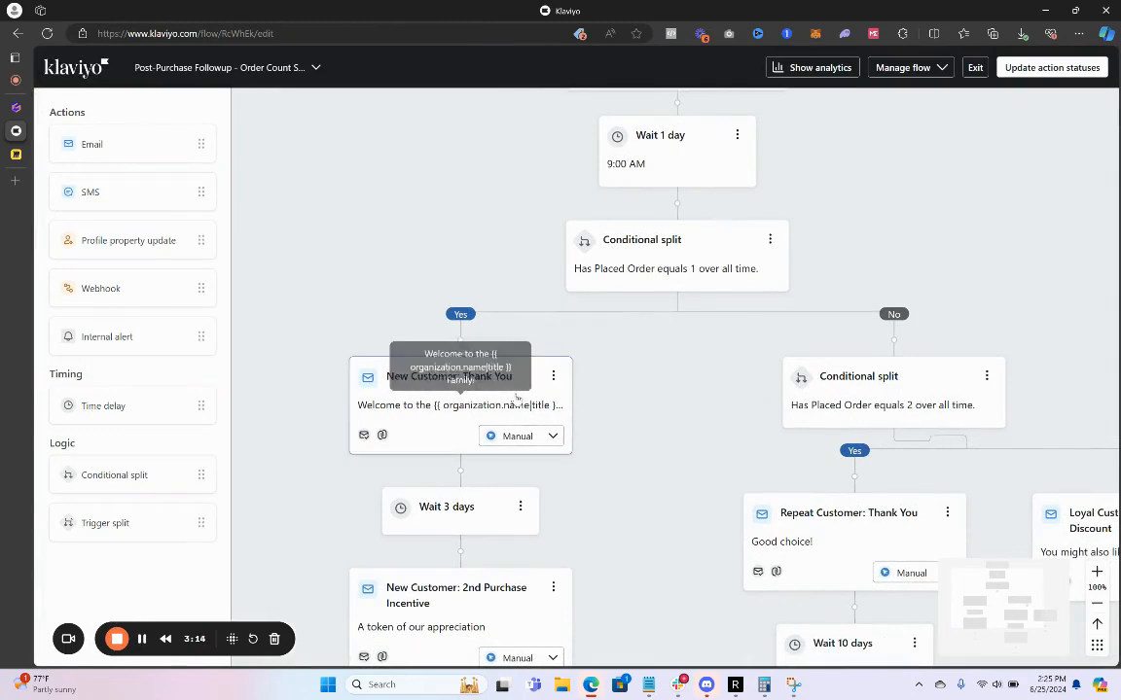
- Review the flow's trigger, the settings of the first time delay, the order-count split and the new-customer branch
{"action": "left_click_drag", "start_coordinate": [635, 420], "coordinate": [662, 481]}
{"action": "left_click_drag", "start_coordinate": [808, 292], "coordinate": [784, 349]}
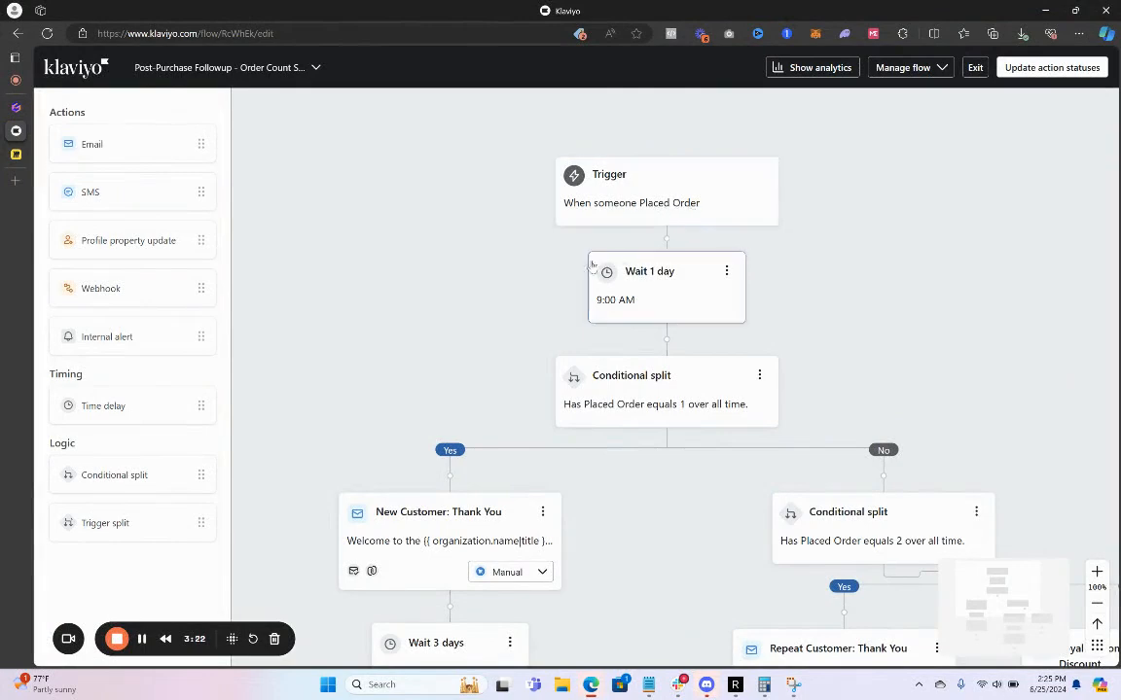
{"action": "left_click_drag", "start_coordinate": [554, 278], "coordinate": [488, 288]}
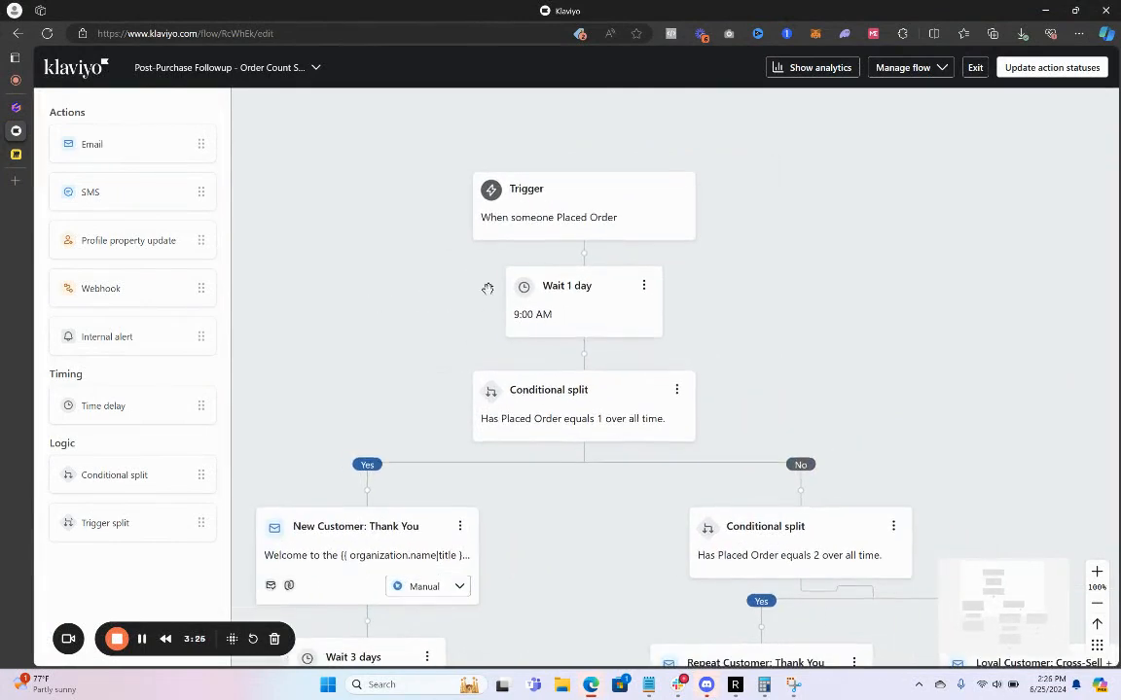
{"action": "left_click", "coordinate": [553, 325]}
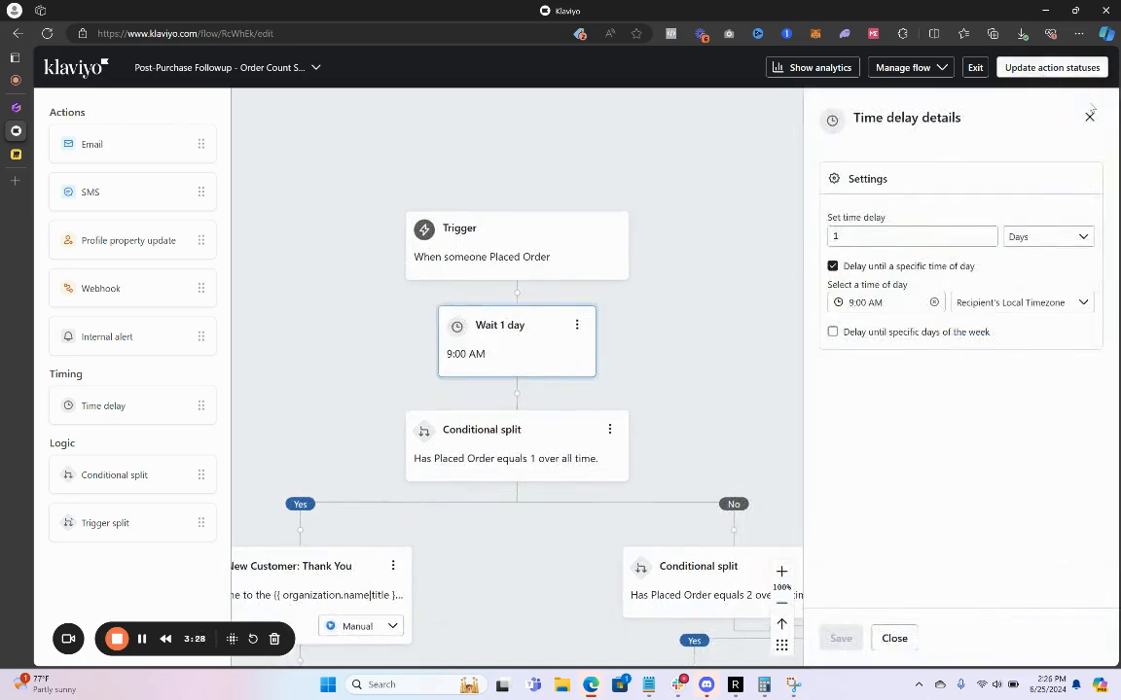
{"action": "left_click", "coordinate": [1089, 116]}
{"action": "left_click_drag", "start_coordinate": [586, 430], "coordinate": [644, 383]}
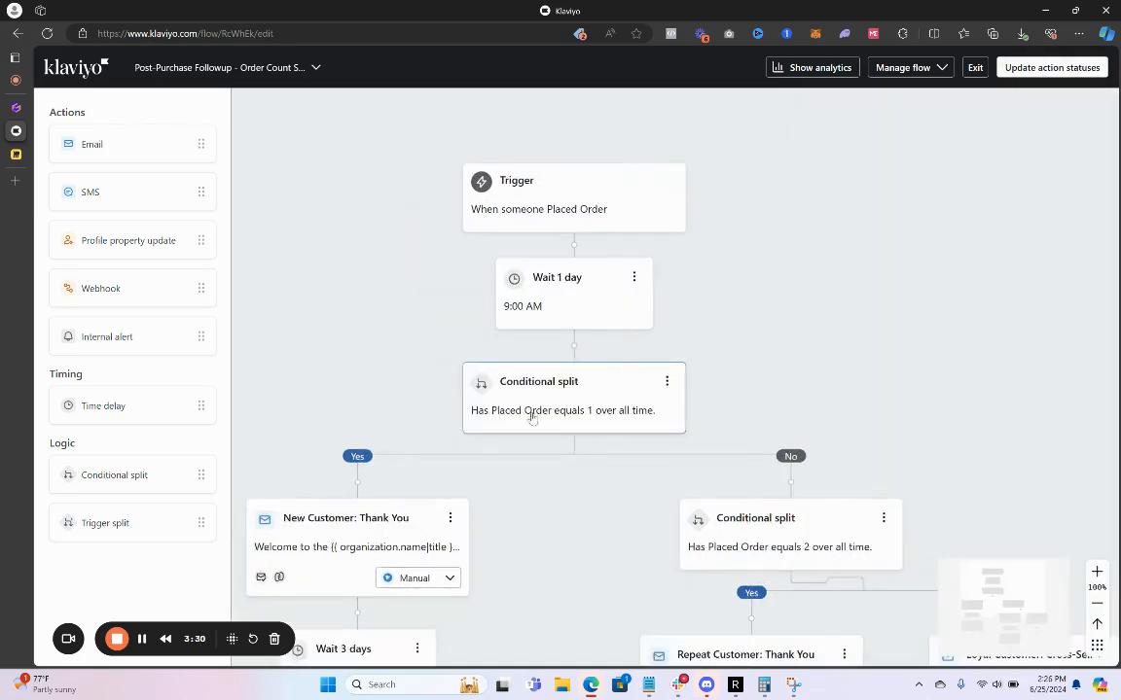
{"action": "left_click_drag", "start_coordinate": [598, 512], "coordinate": [659, 474]}
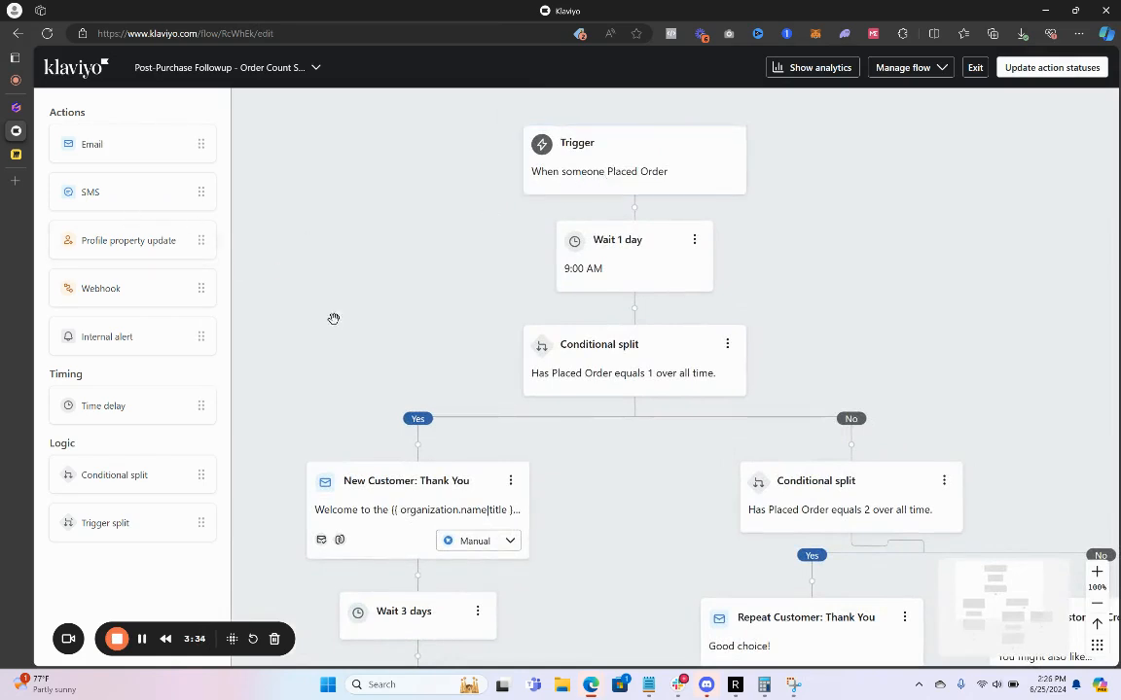
{"action": "scroll", "coordinate": [341, 317], "scroll_direction": "down", "scroll_amount": 1}
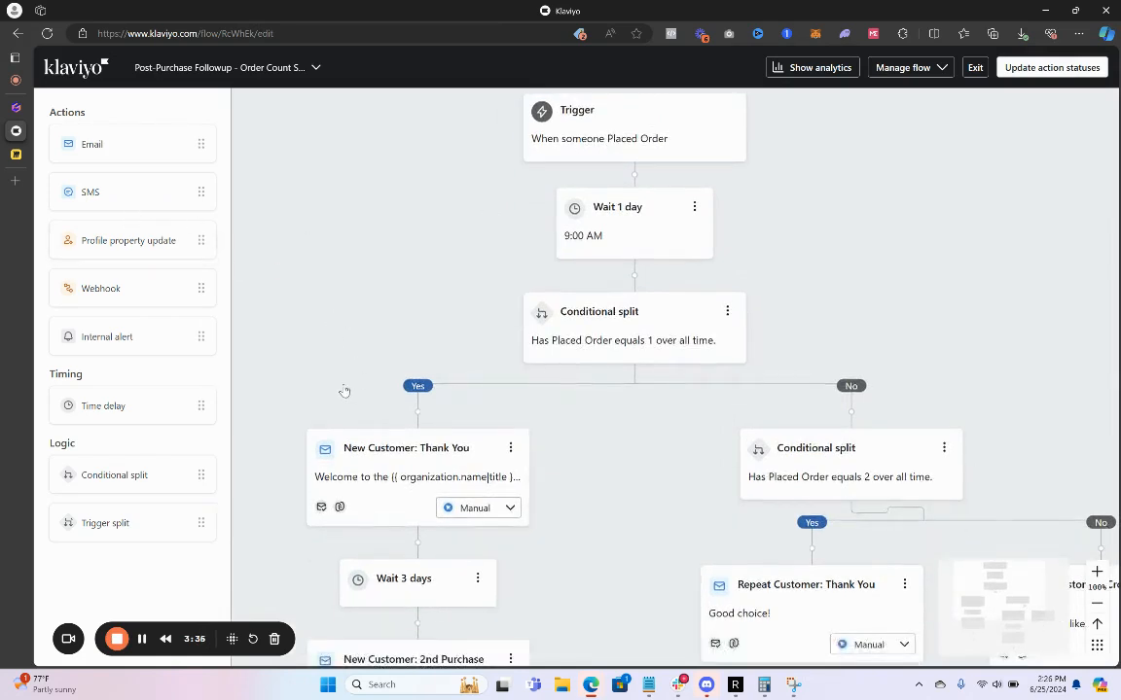
{"action": "scroll", "coordinate": [345, 391], "scroll_direction": "down", "scroll_amount": 3}
{"action": "left_click_drag", "start_coordinate": [590, 339], "coordinate": [695, 395]}
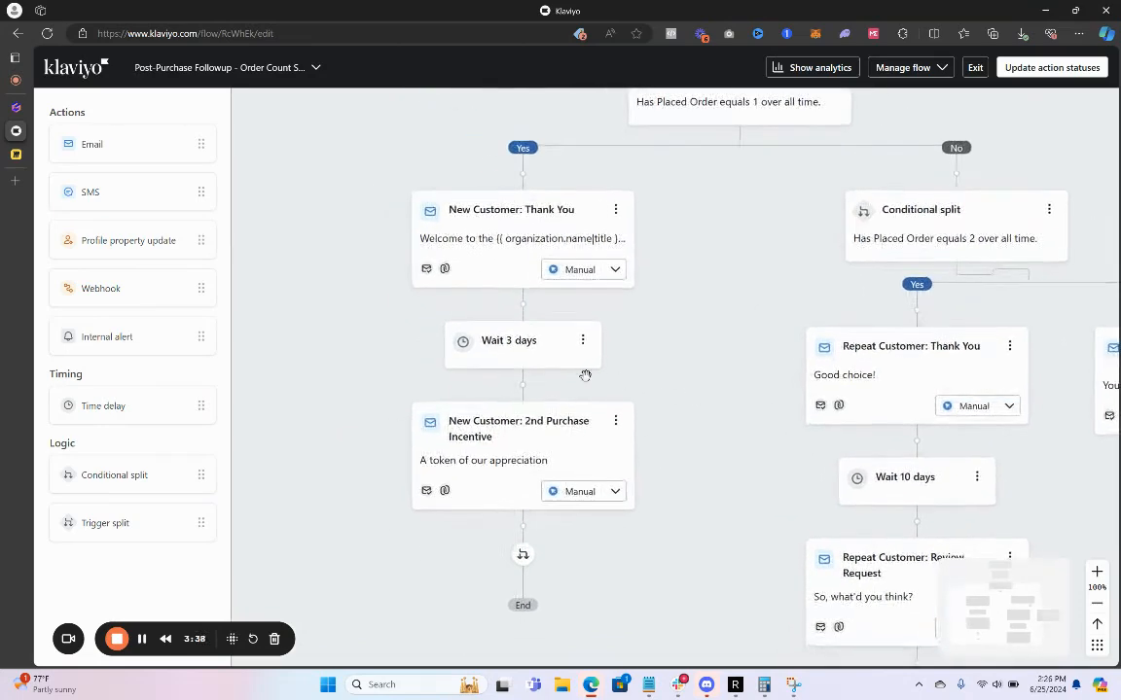
- Switch to the Miro board and examine the new-customer branch of the reference flow down to its SMS sign-up split
{"action": "left_click", "coordinate": [16, 154]}
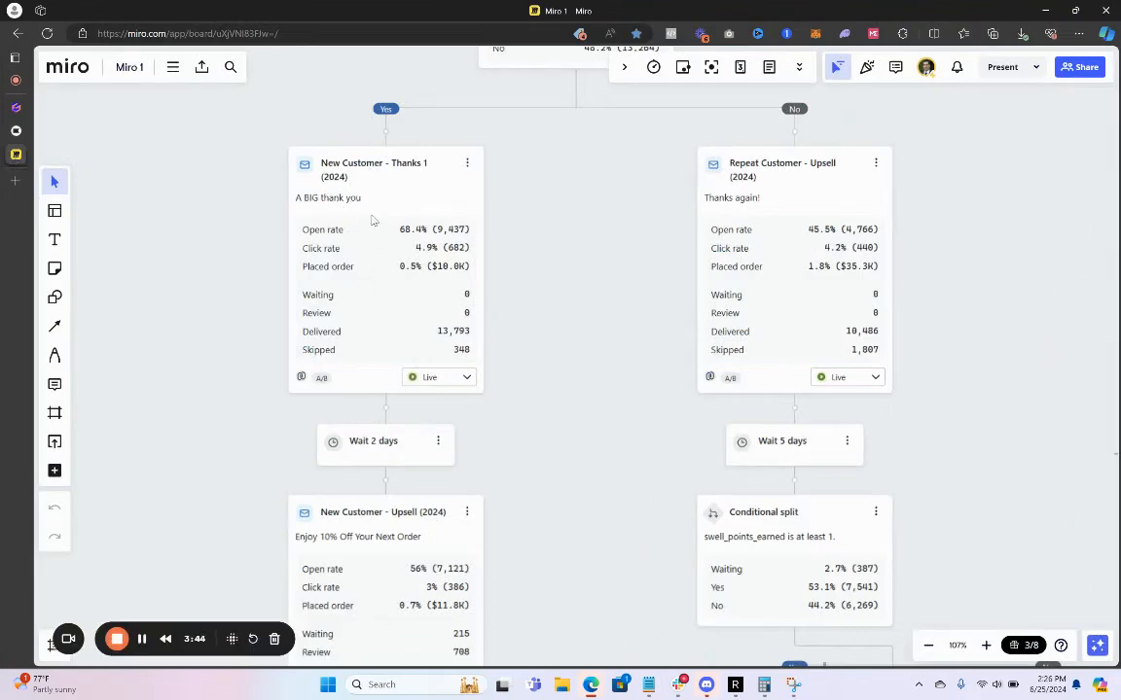
{"action": "scroll", "coordinate": [360, 241], "scroll_direction": "down", "scroll_amount": 5}
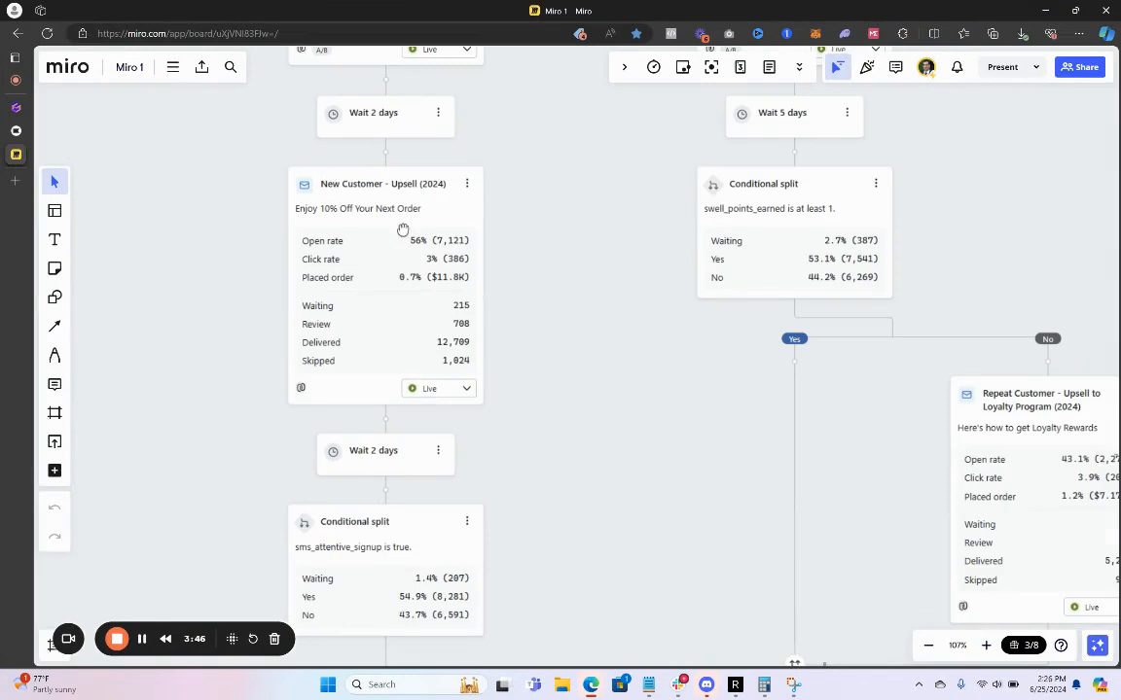
{"action": "left_click_drag", "start_coordinate": [402, 229], "coordinate": [485, 204]}
{"action": "scroll", "coordinate": [450, 261], "scroll_direction": "down", "scroll_amount": 4}
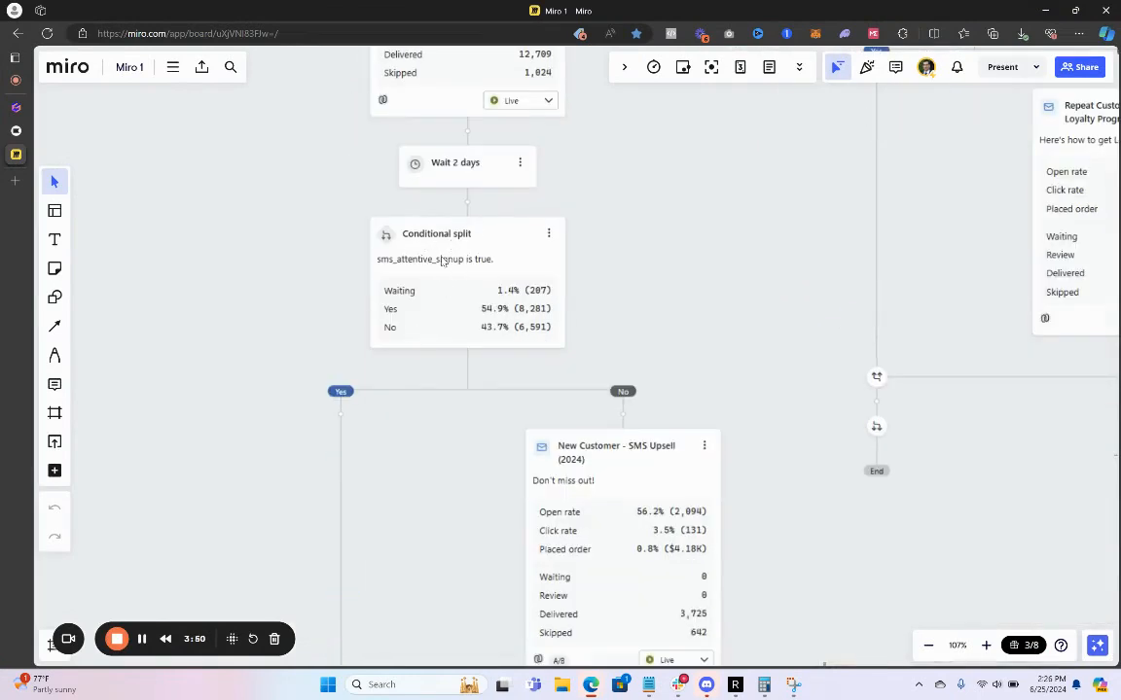
{"action": "left_click_drag", "start_coordinate": [428, 270], "coordinate": [450, 347]}
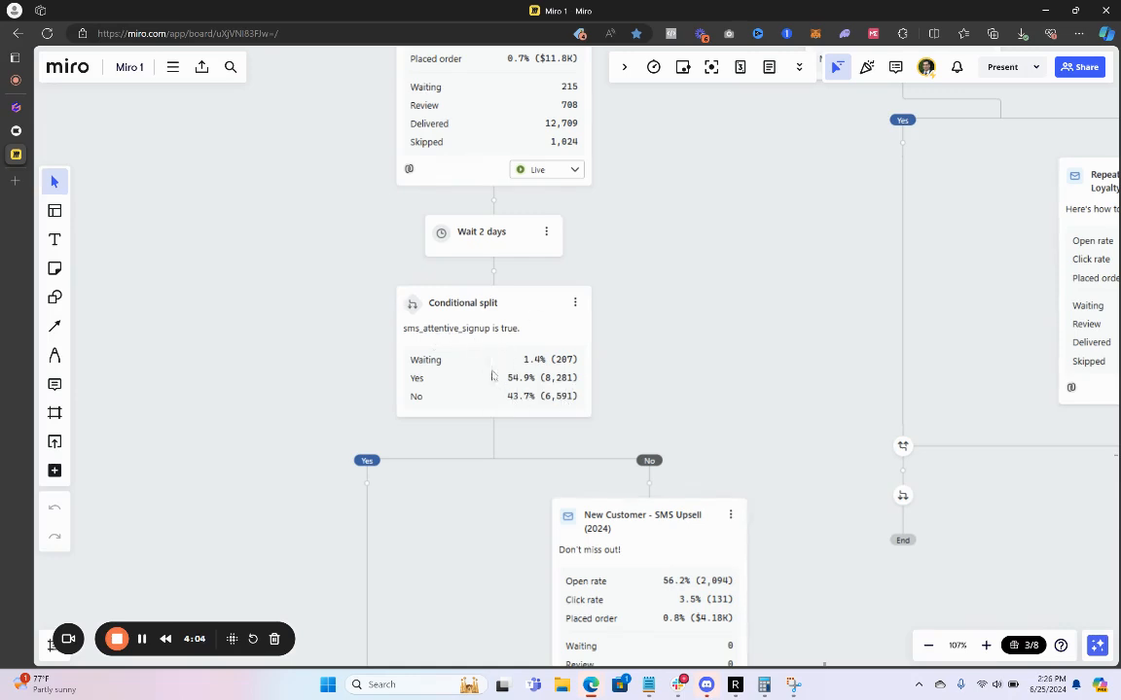
- Switch back to Klaviyo and add a conditional split after the 2nd Purchase Incentive email for people who can receive SMS marketing
{"action": "left_click", "coordinate": [11, 132]}
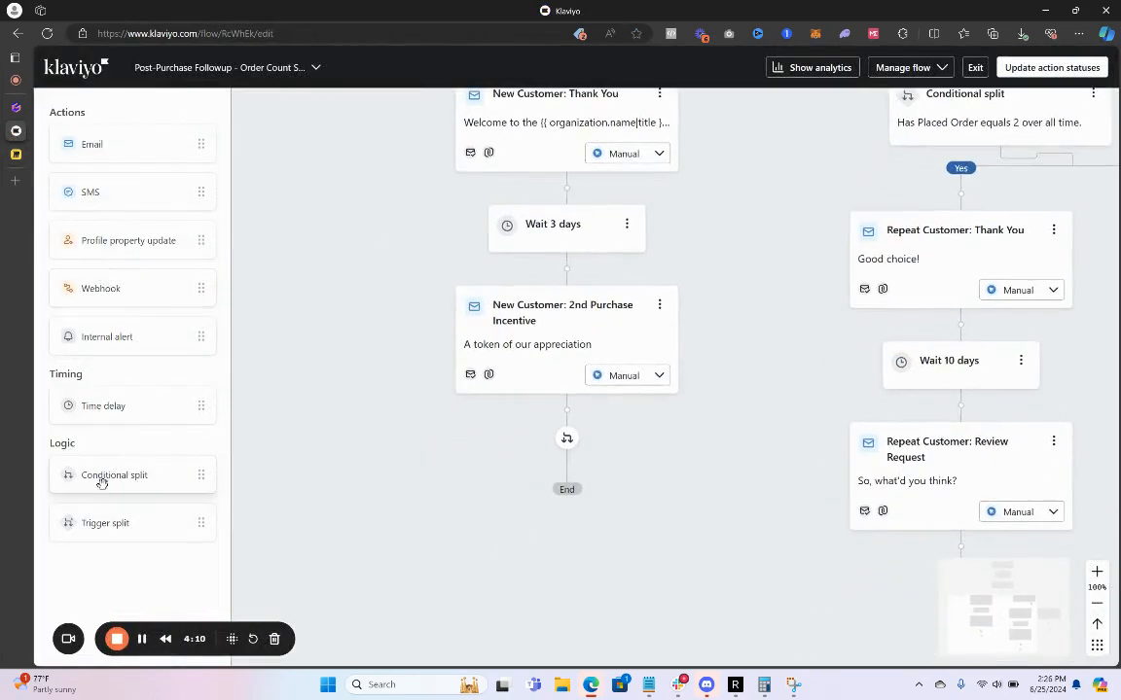
{"action": "left_click_drag", "start_coordinate": [102, 476], "coordinate": [572, 414]}
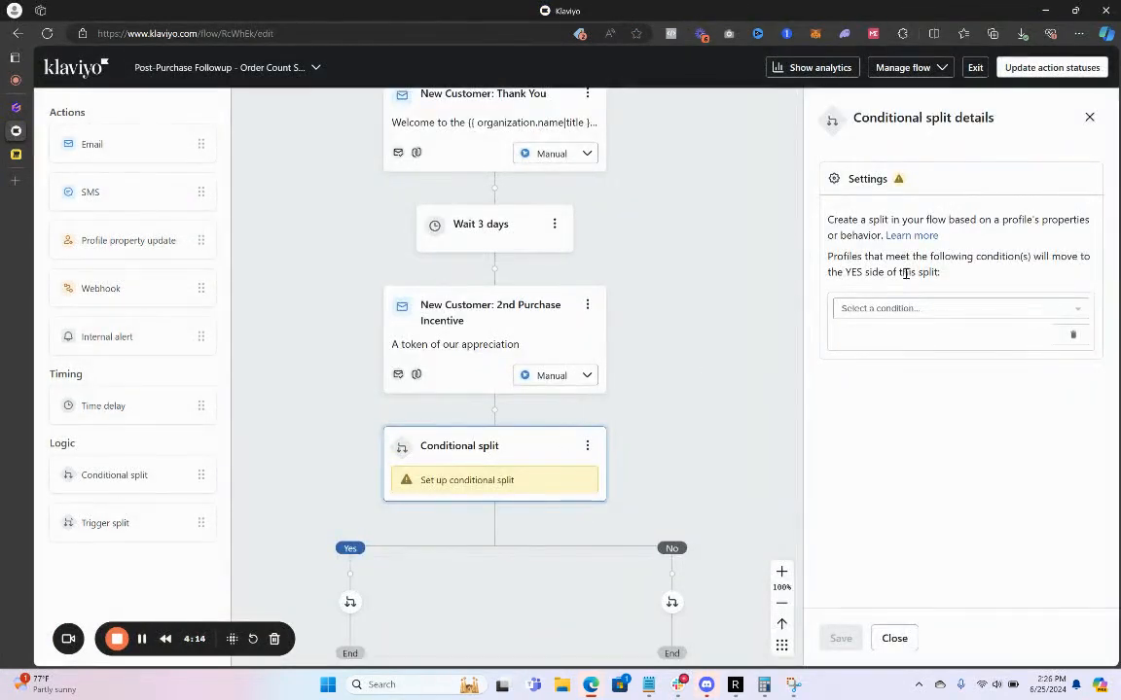
{"action": "left_click", "coordinate": [910, 308]}
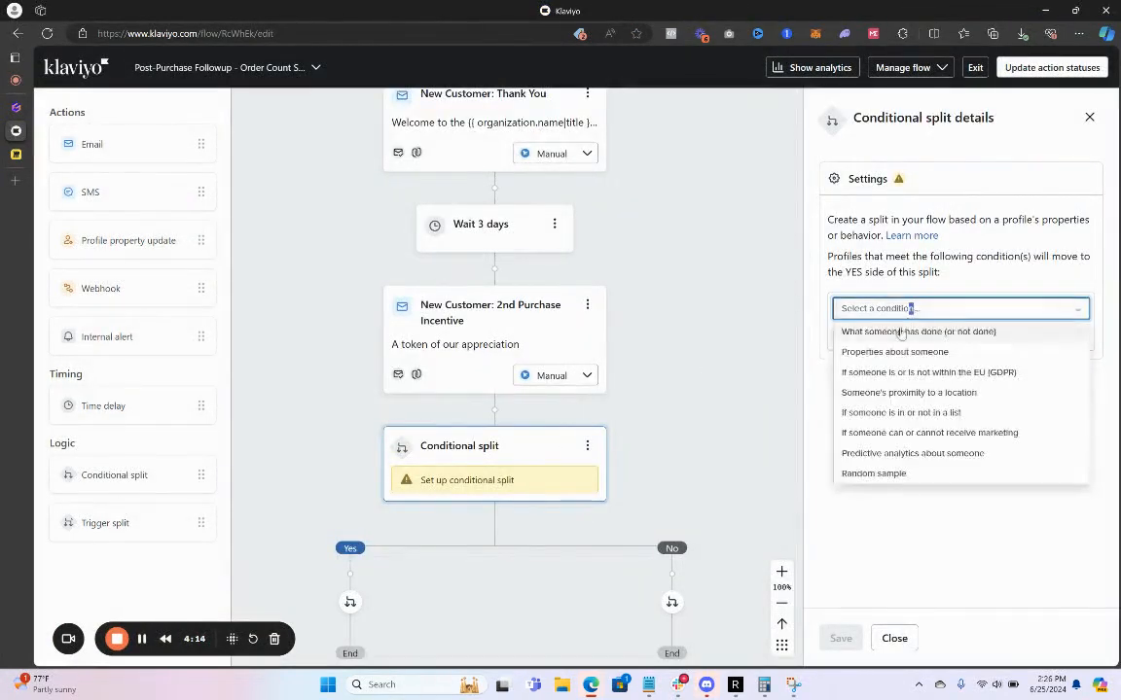
{"action": "left_click", "coordinate": [951, 433]}
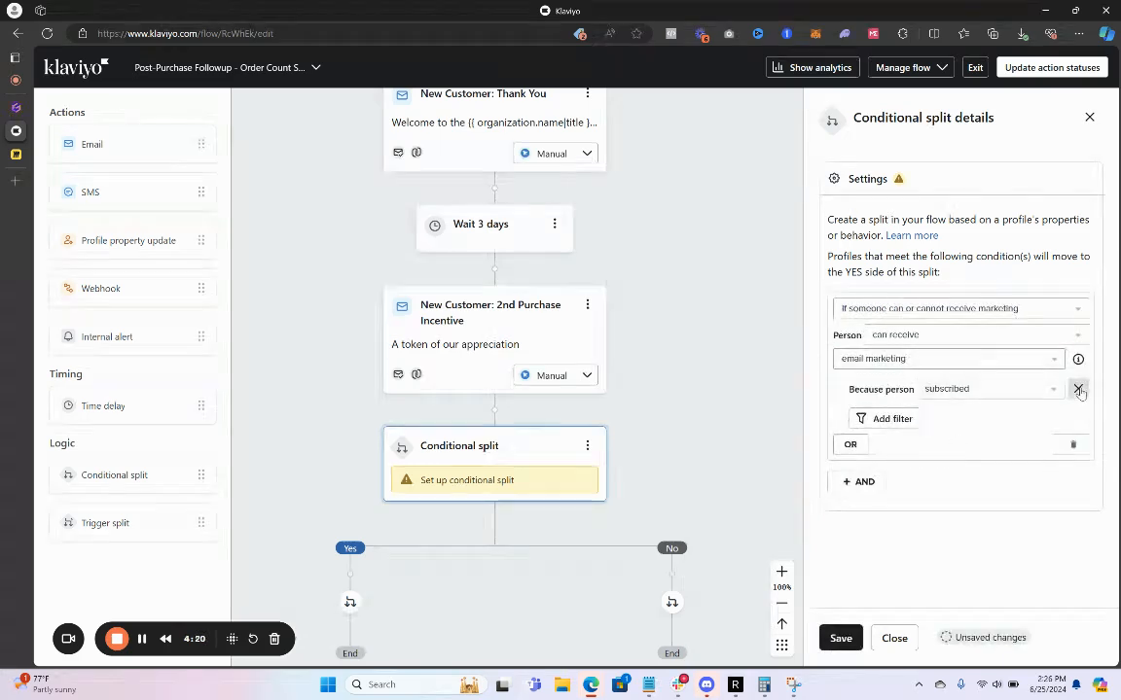
{"action": "left_click", "coordinate": [1011, 362]}
{"action": "left_click", "coordinate": [919, 403]}
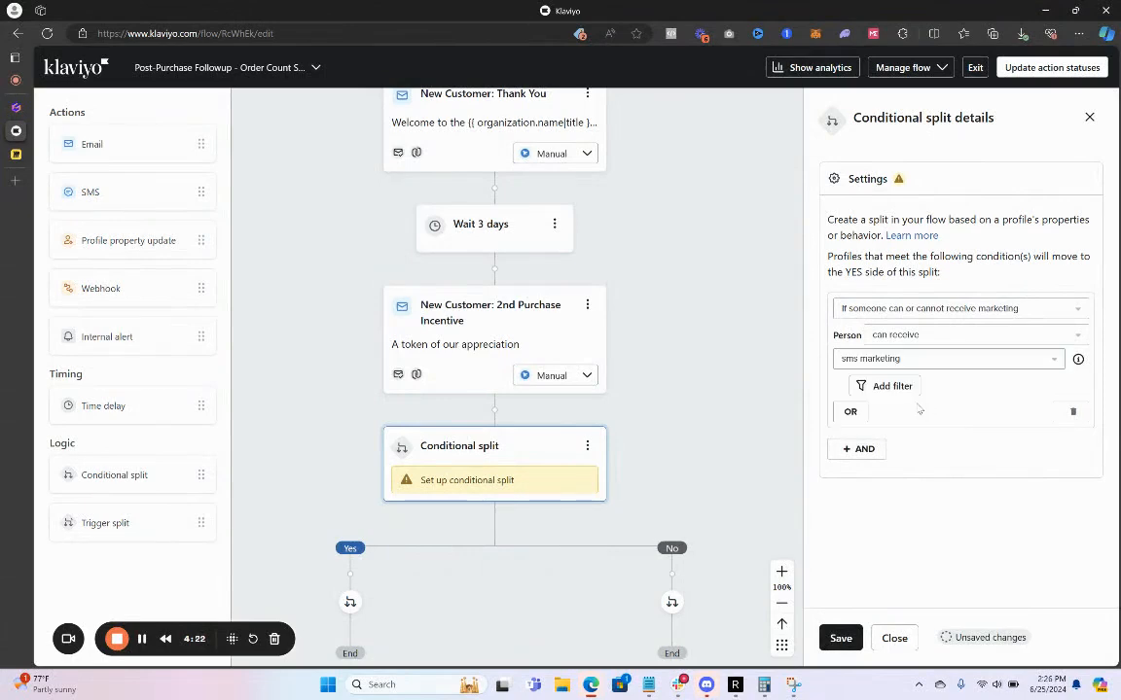
{"action": "left_click", "coordinate": [832, 637]}
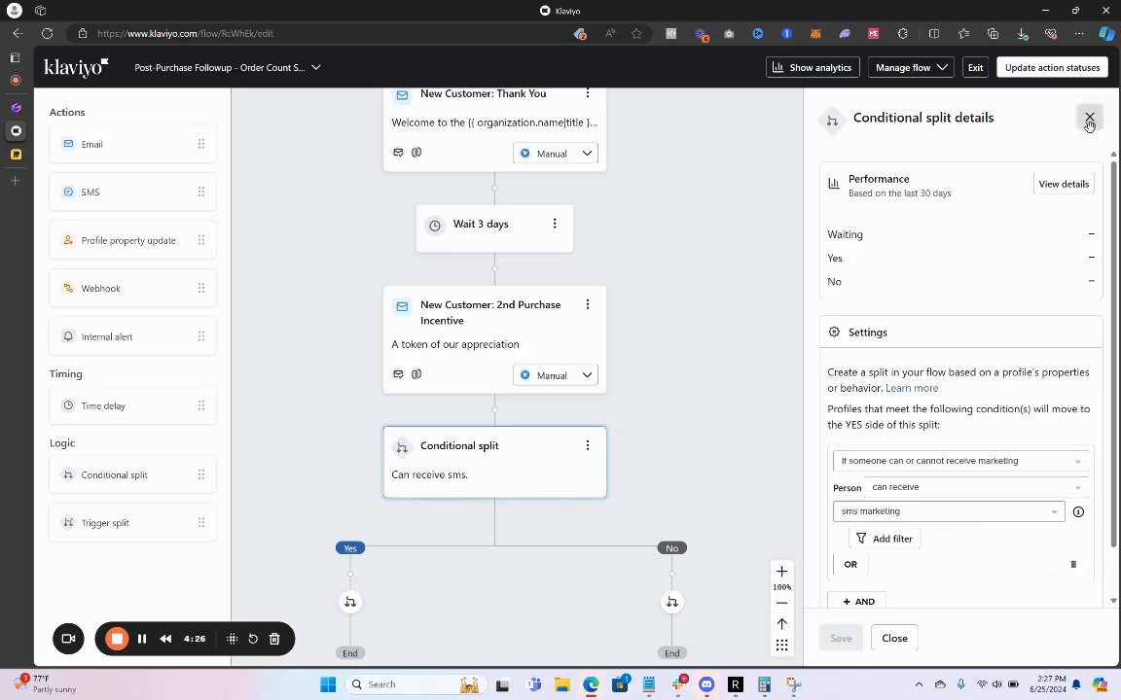
{"action": "left_click", "coordinate": [1089, 117]}
- Add an email to the No branch of the SMS split, name it "SMS Promo" and save it
{"action": "left_click_drag", "start_coordinate": [712, 465], "coordinate": [805, 320]}
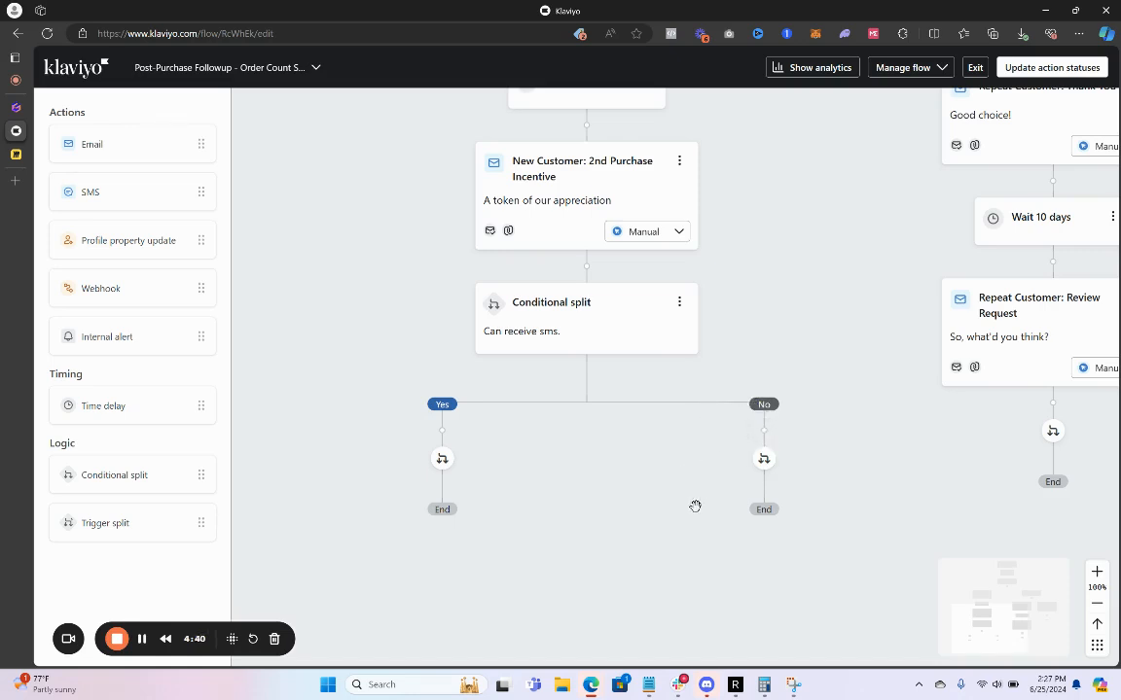
{"action": "left_click_drag", "start_coordinate": [727, 409], "coordinate": [720, 324]}
{"action": "left_click_drag", "start_coordinate": [600, 347], "coordinate": [549, 395]}
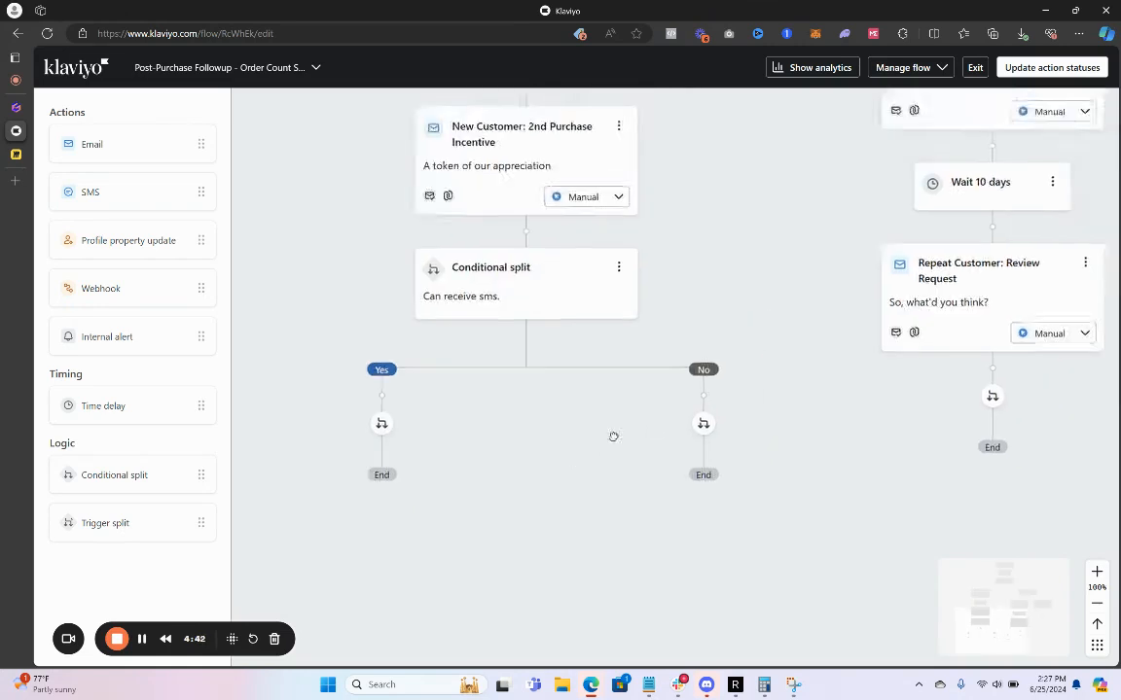
{"action": "left_click_drag", "start_coordinate": [129, 164], "coordinate": [718, 403]}
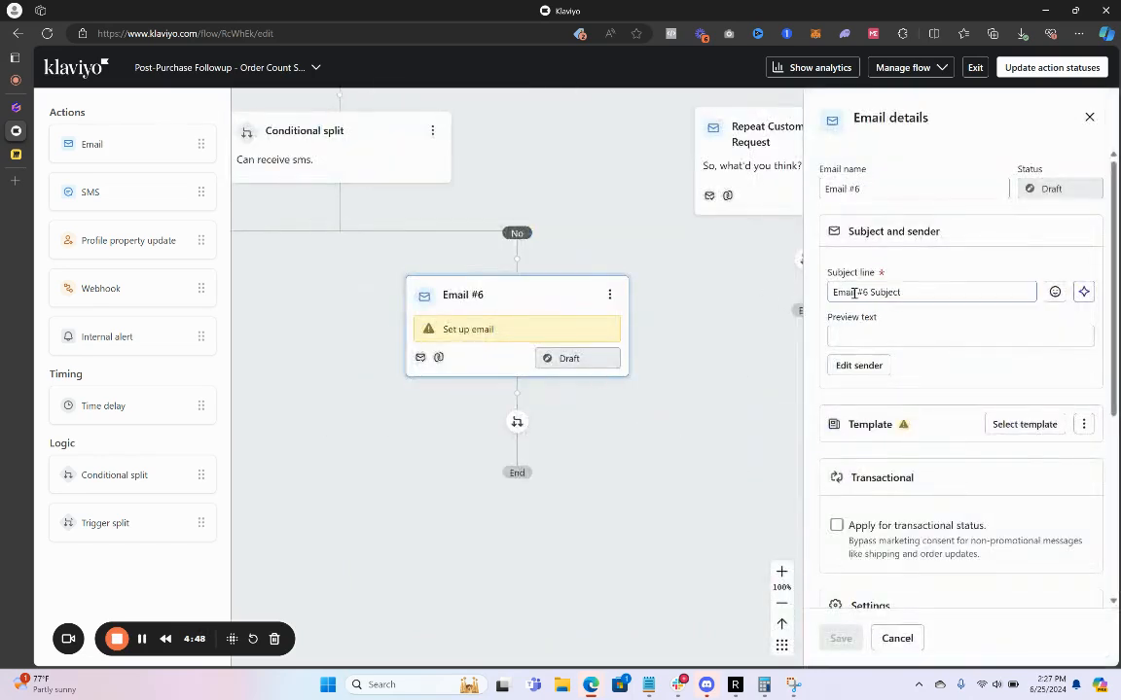
{"action": "triple_click", "coordinate": [859, 293]}
{"action": "triple_click", "coordinate": [862, 190]}
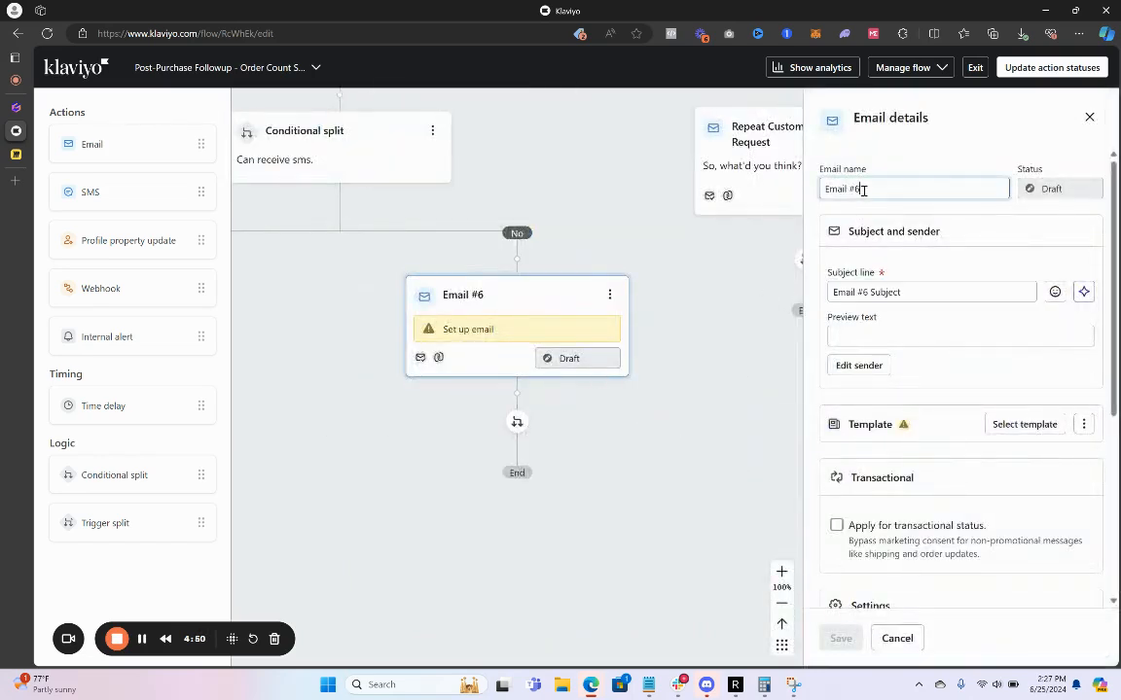
{"action": "type", "text": "SMS"}
{"action": "key", "text": "BackSpace"}
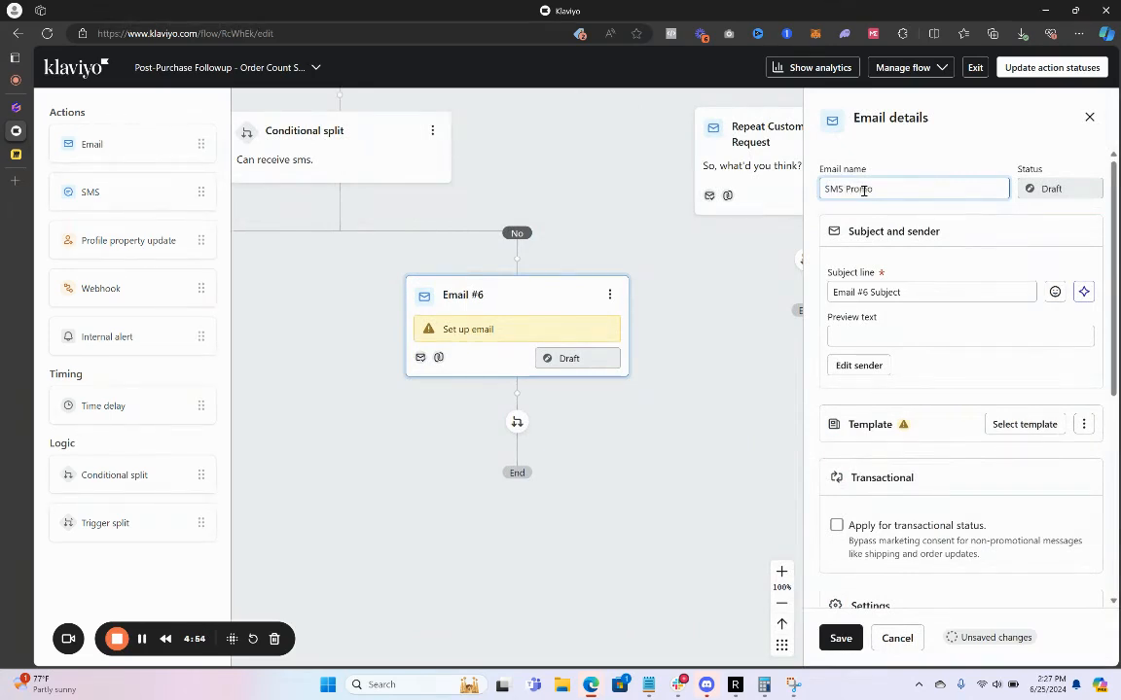
{"action": "type", "text": "Promo"}
{"action": "left_click", "coordinate": [840, 638]}
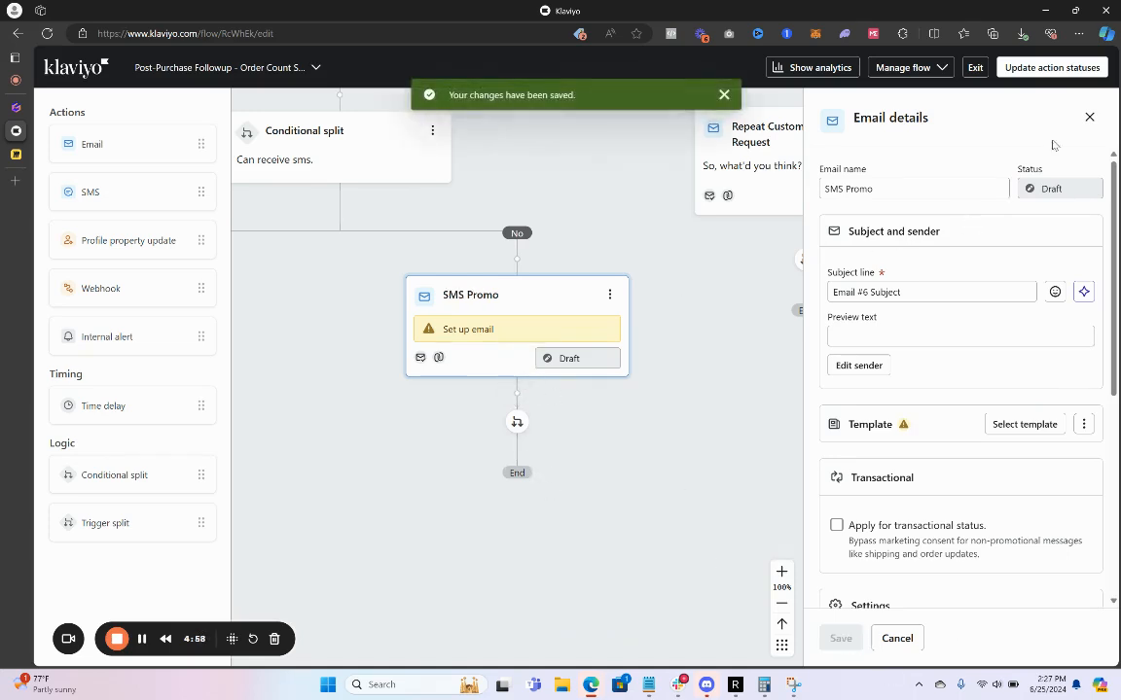
{"action": "left_click", "coordinate": [1088, 117]}
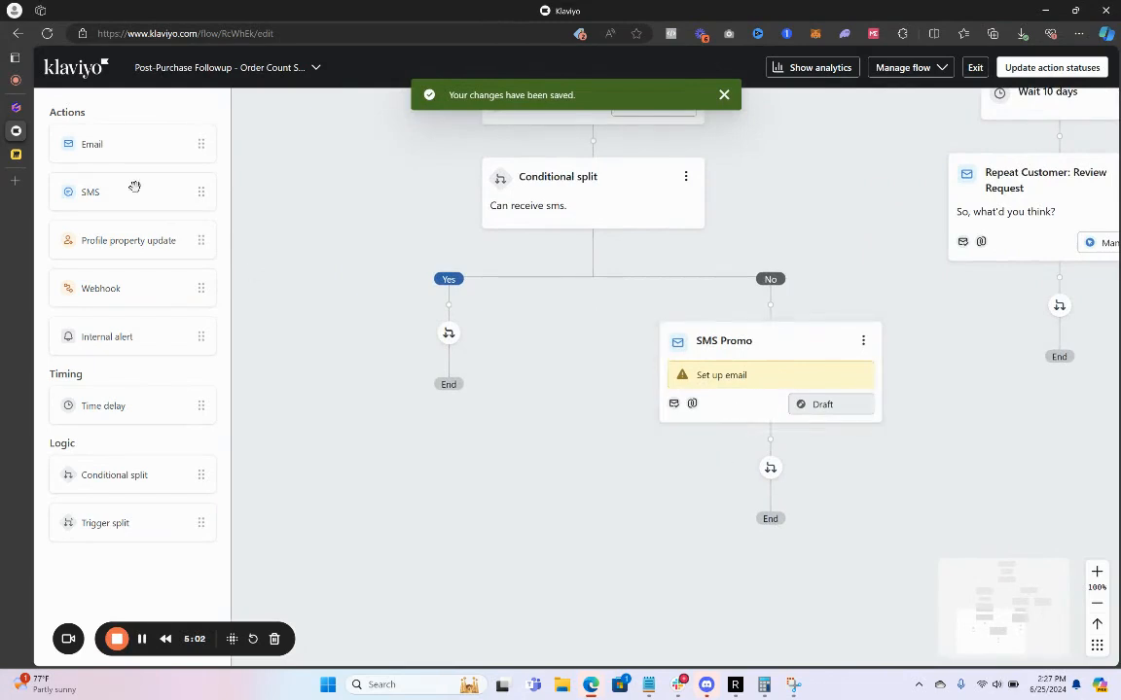
- Add another email below SMS Promo and insert a time delay between the two emails
{"action": "left_click_drag", "start_coordinate": [121, 145], "coordinate": [705, 486]}
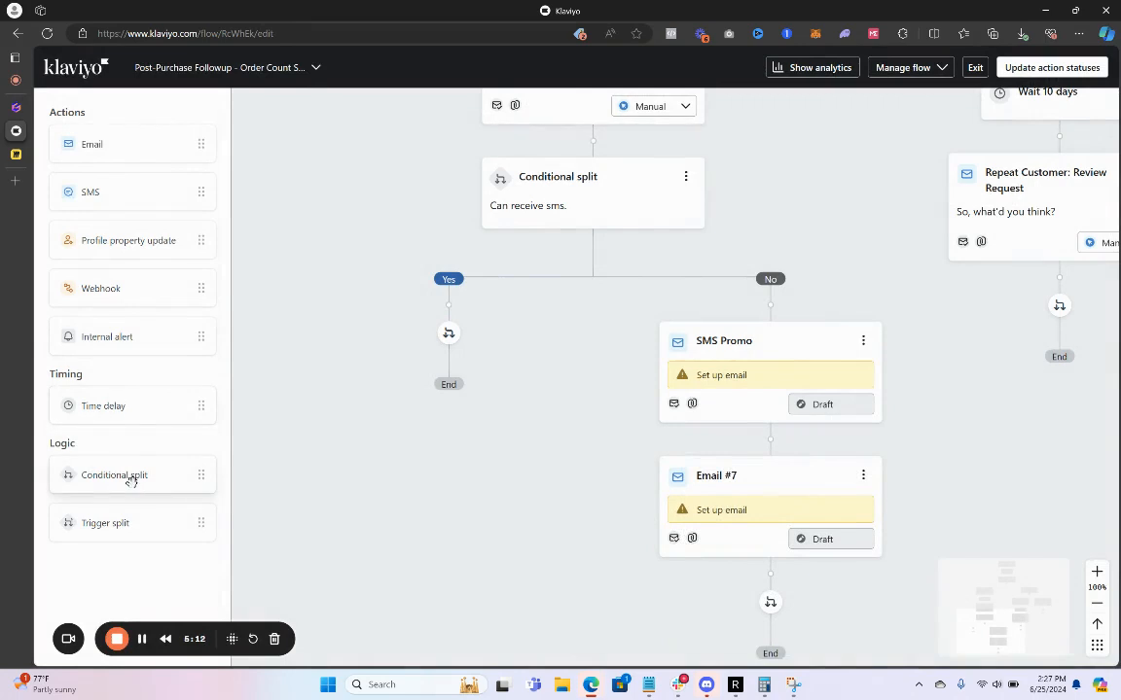
{"action": "left_click_drag", "start_coordinate": [142, 405], "coordinate": [724, 448]}
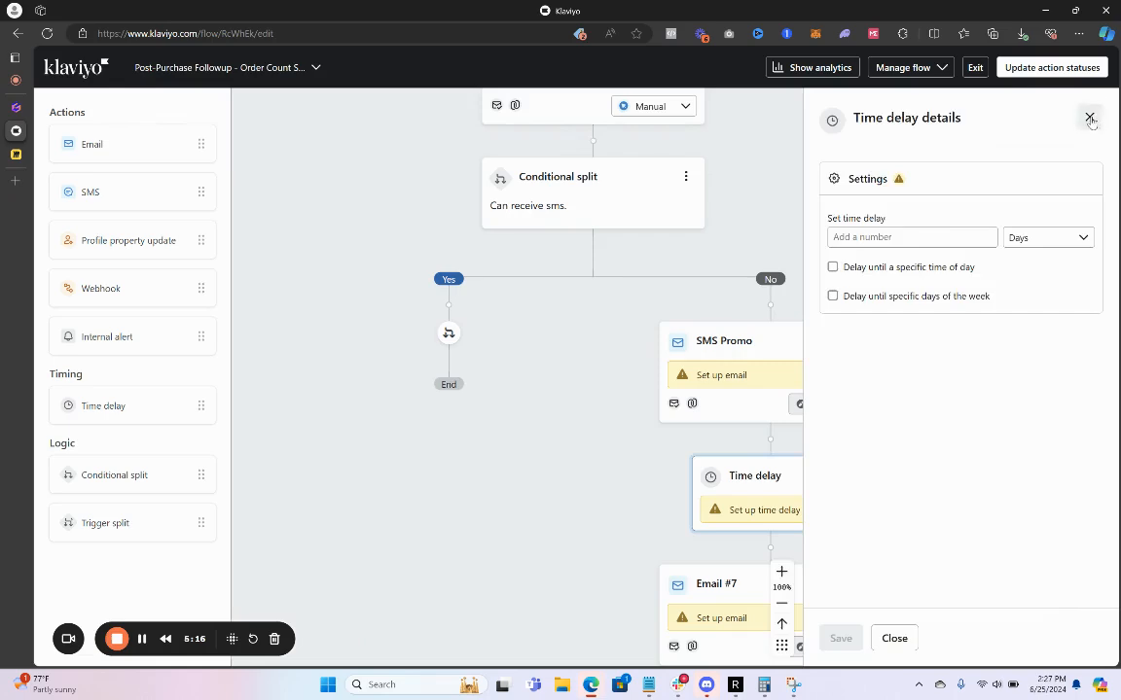
{"action": "left_click", "coordinate": [1091, 117]}
- Set the time delay after the SMS Promo email to 1 day and save it
{"action": "scroll", "coordinate": [584, 384], "scroll_direction": "up", "scroll_amount": 3}
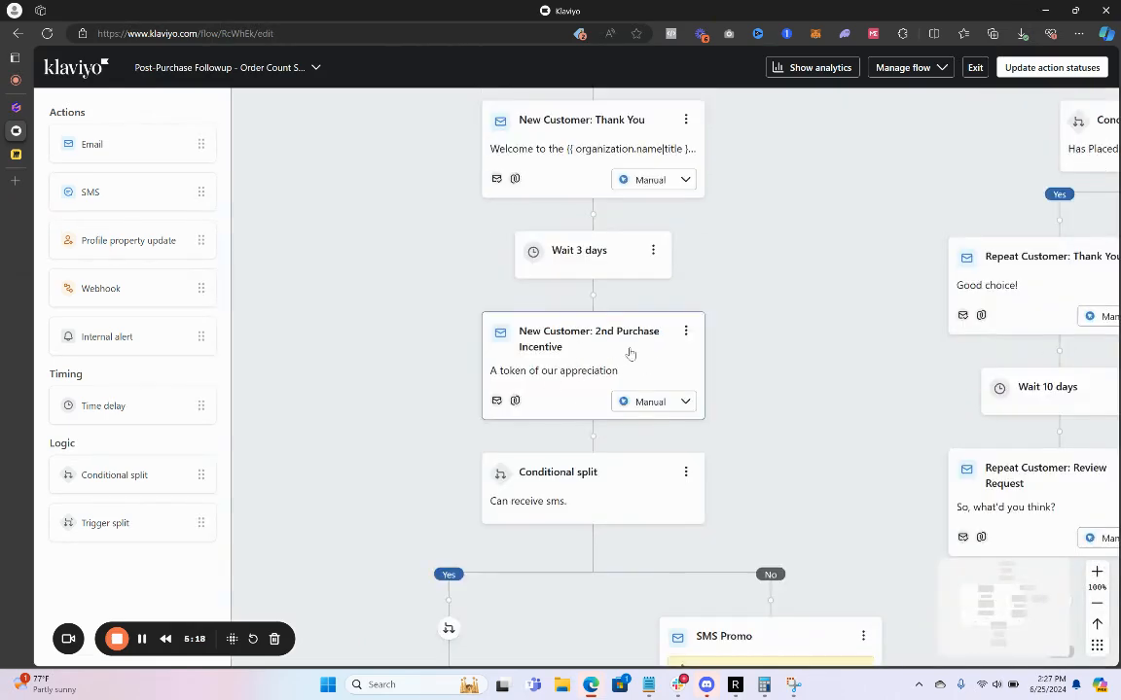
{"action": "scroll", "coordinate": [599, 356], "scroll_direction": "up", "scroll_amount": 4}
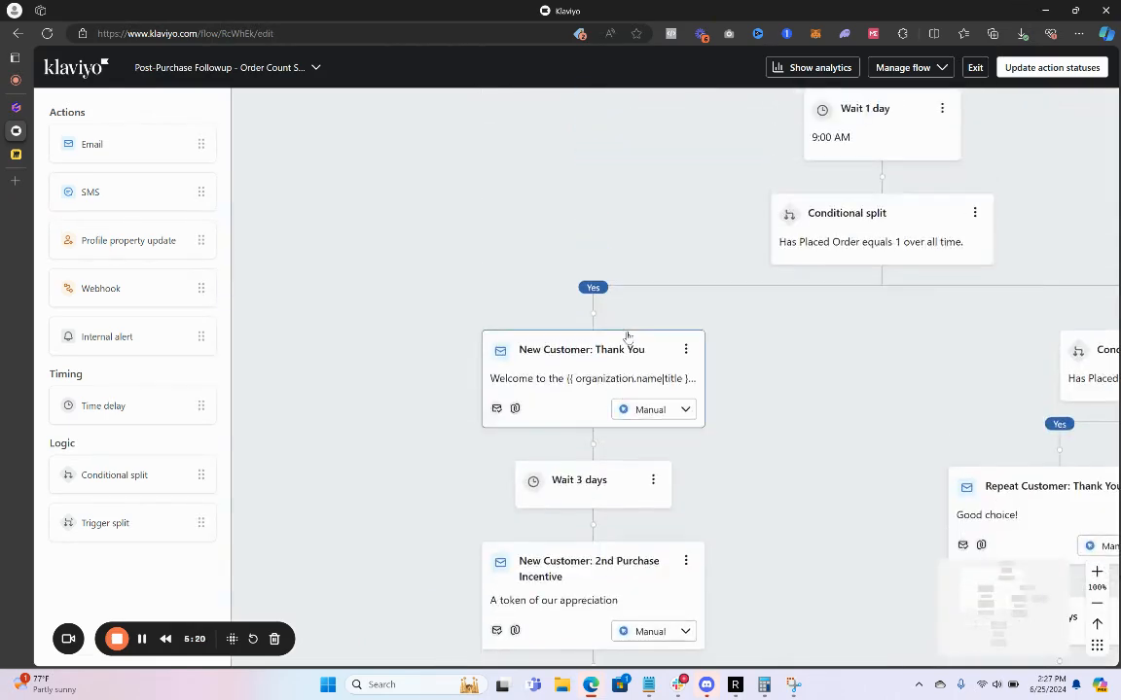
{"action": "scroll", "coordinate": [626, 333], "scroll_direction": "down", "scroll_amount": 3}
{"action": "scroll", "coordinate": [525, 392], "scroll_direction": "down", "scroll_amount": 6}
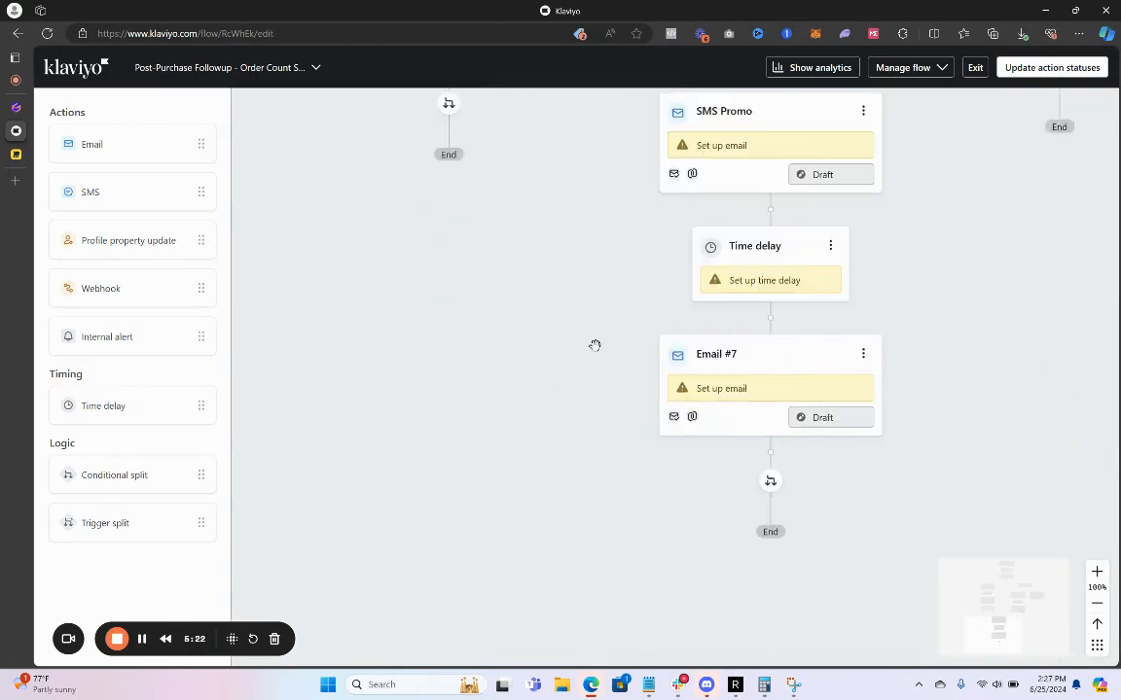
{"action": "left_click_drag", "start_coordinate": [595, 345], "coordinate": [536, 431]}
{"action": "left_click", "coordinate": [710, 336]}
{"action": "left_click", "coordinate": [875, 237]}
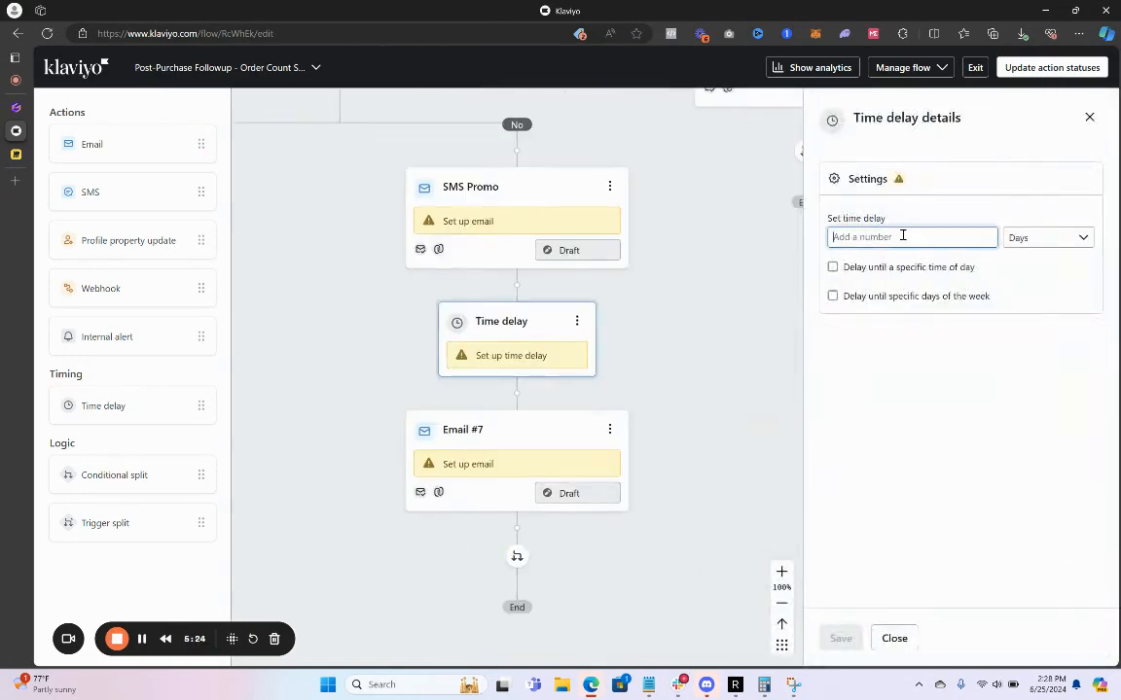
{"action": "type", "text": "1"}
{"action": "left_click", "coordinate": [838, 638]}
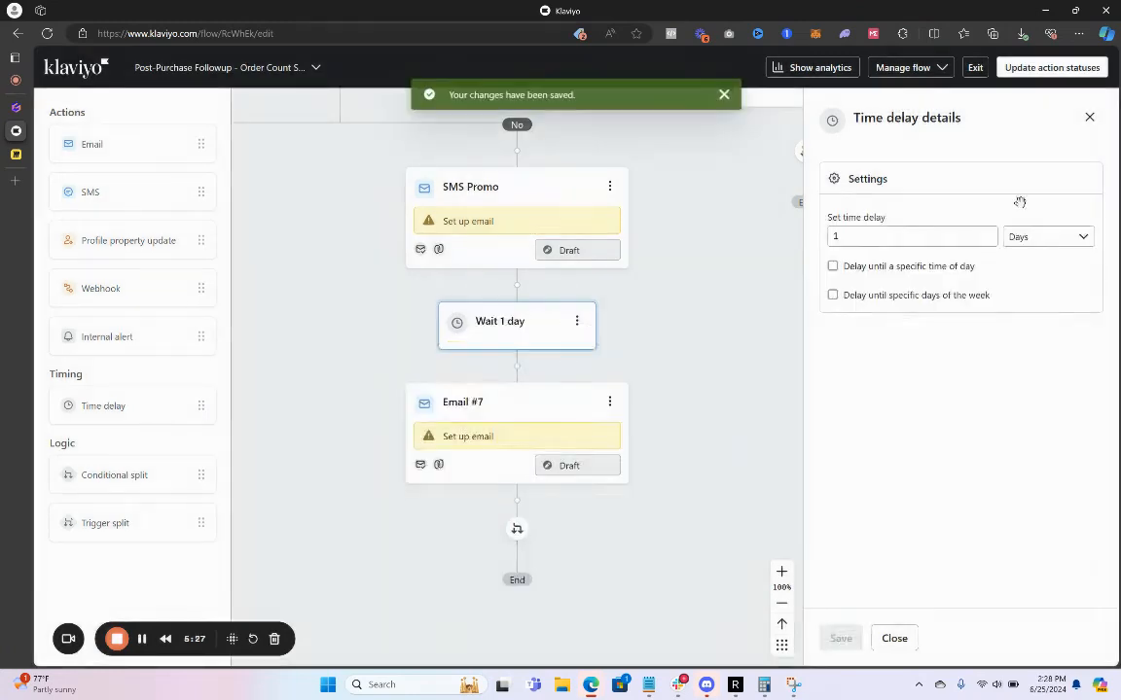
{"action": "left_click", "coordinate": [1088, 116]}
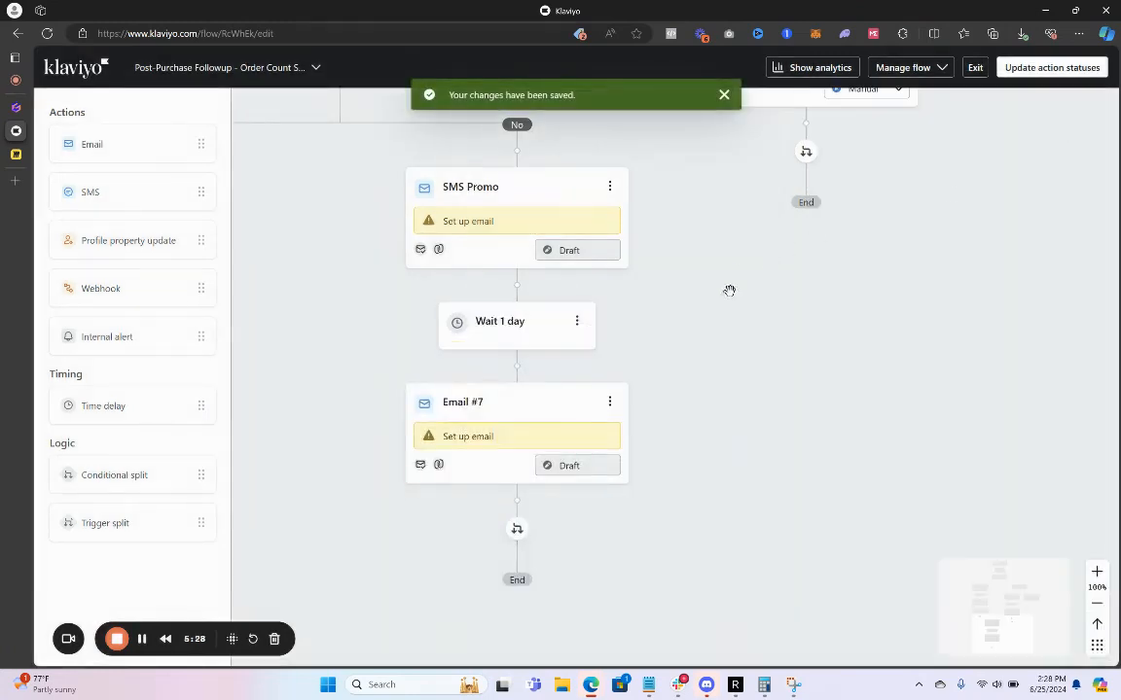
- Rejoin the SMS split's Yes branch with the No branch directly below the SMS Promo email, ahead of the 1-day delay
{"action": "left_click_drag", "start_coordinate": [339, 212], "coordinate": [521, 290]}
{"action": "left_click_drag", "start_coordinate": [361, 294], "coordinate": [459, 341]}
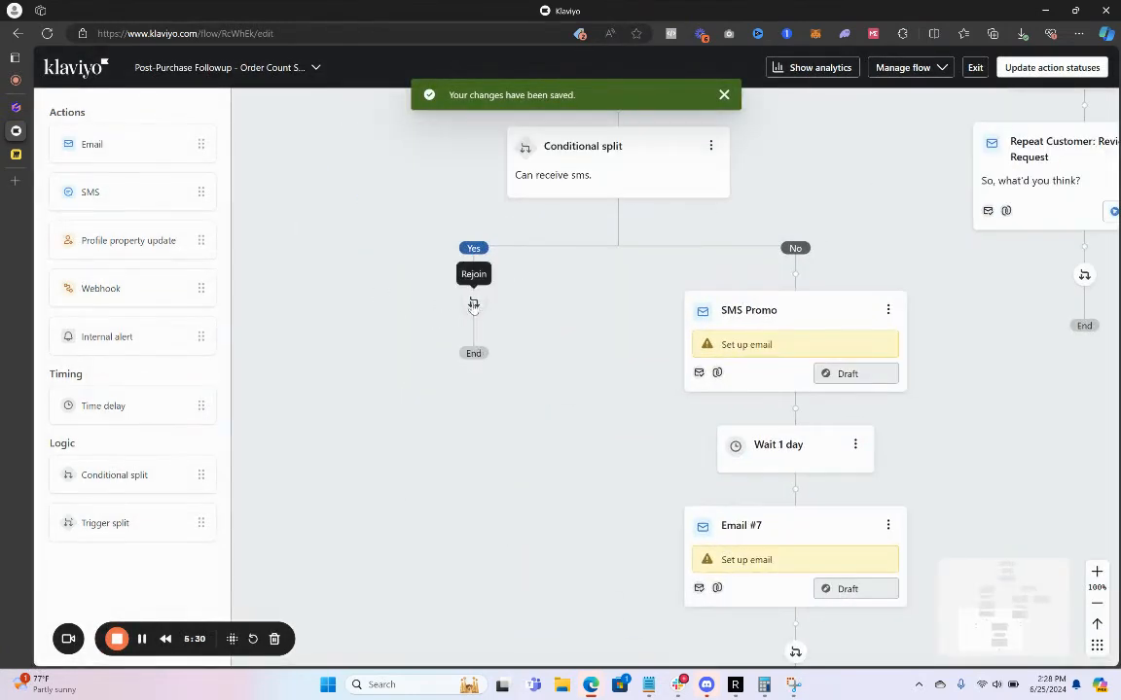
{"action": "left_click_drag", "start_coordinate": [470, 303], "coordinate": [978, 556]}
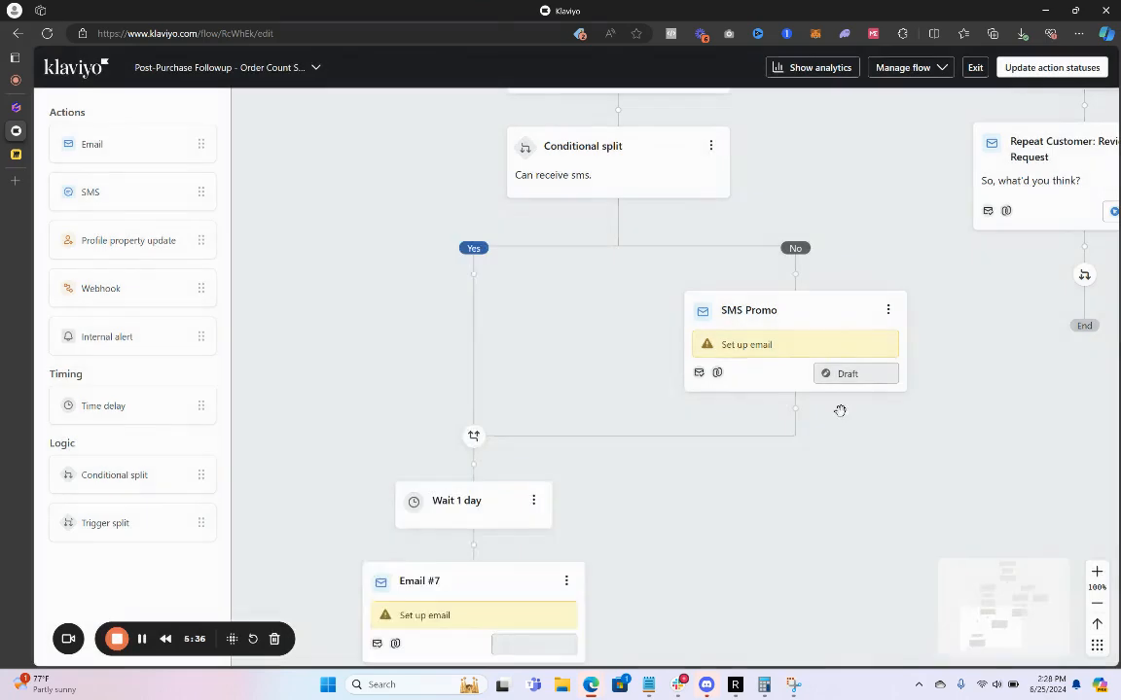
- Review both branches of the SMS split, from the 2nd Purchase Incentive email down to the last email after the rejoin
{"action": "left_click_drag", "start_coordinate": [579, 307], "coordinate": [488, 436]}
{"action": "scroll", "coordinate": [517, 389], "scroll_direction": "up", "scroll_amount": 1}
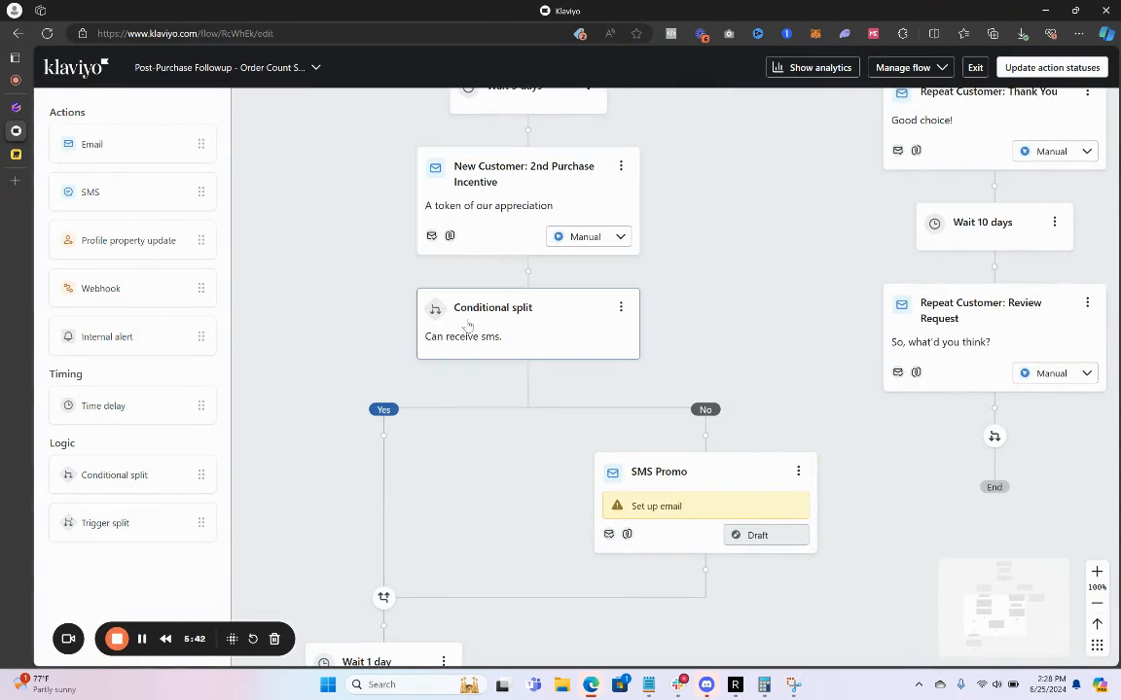
{"action": "scroll", "coordinate": [470, 328], "scroll_direction": "down", "scroll_amount": 2}
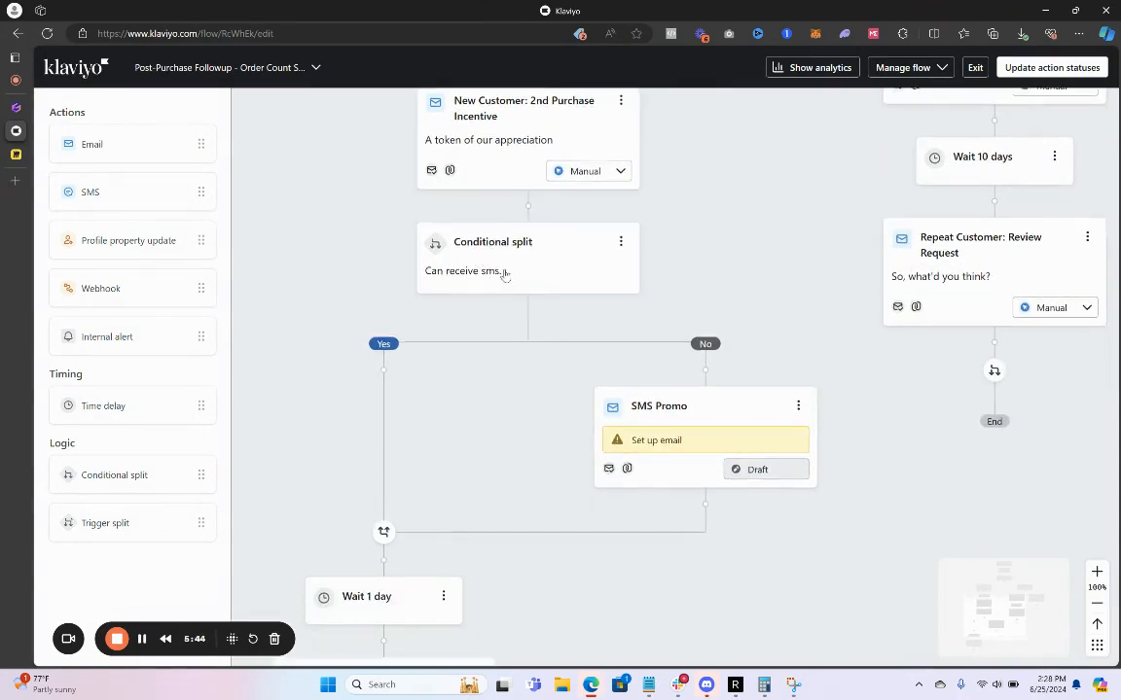
{"action": "left_click_drag", "start_coordinate": [477, 419], "coordinate": [549, 317]}
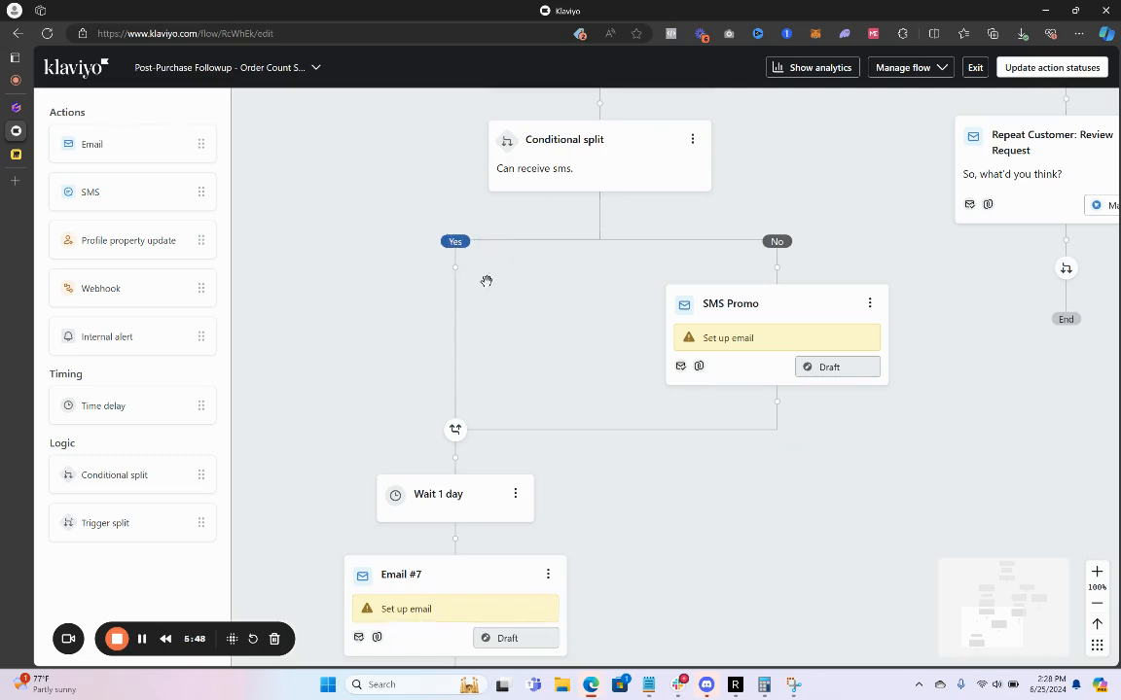
{"action": "scroll", "coordinate": [403, 375], "scroll_direction": "down", "scroll_amount": 1}
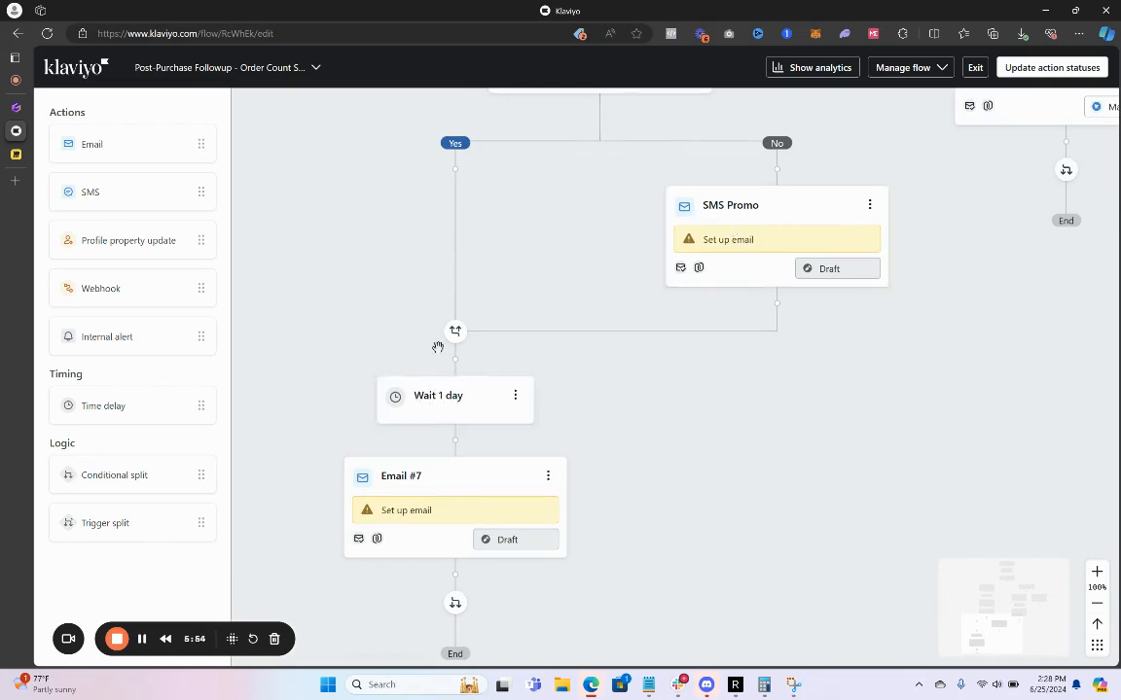
{"action": "scroll", "coordinate": [438, 347], "scroll_direction": "up", "scroll_amount": 1}
{"action": "scroll", "coordinate": [507, 333], "scroll_direction": "down", "scroll_amount": 1}
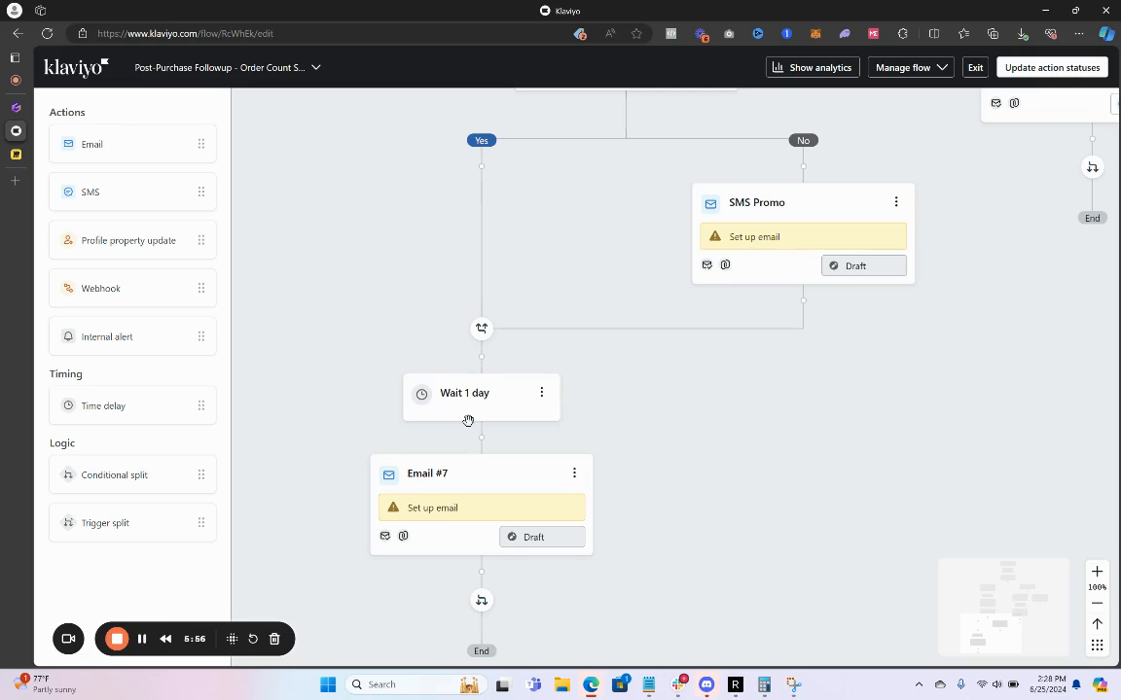
{"action": "left_click_drag", "start_coordinate": [691, 408], "coordinate": [628, 552]}
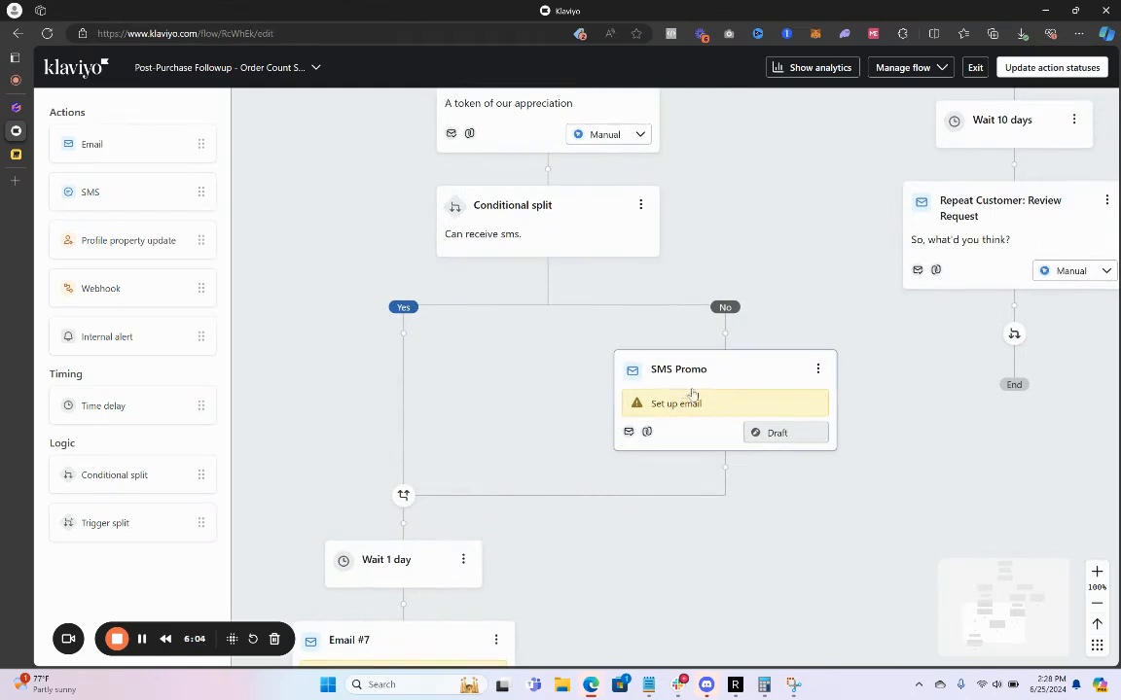
{"action": "scroll", "coordinate": [533, 390], "scroll_direction": "down", "scroll_amount": 2}
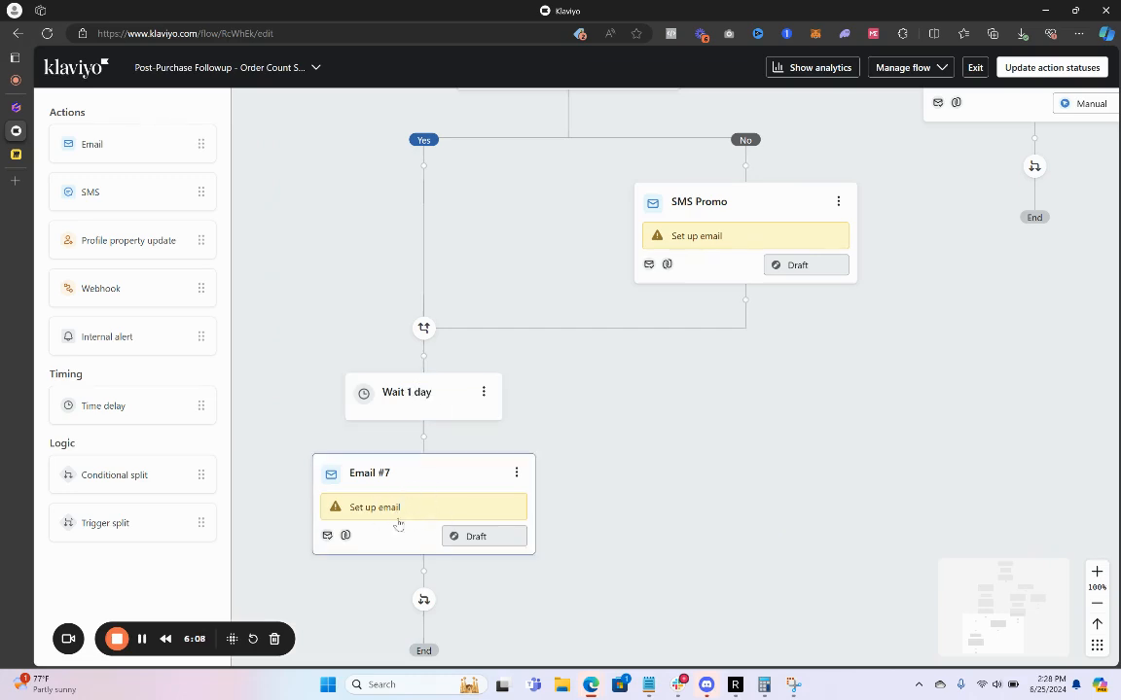
{"action": "scroll", "coordinate": [743, 456], "scroll_direction": "up", "scroll_amount": 2}
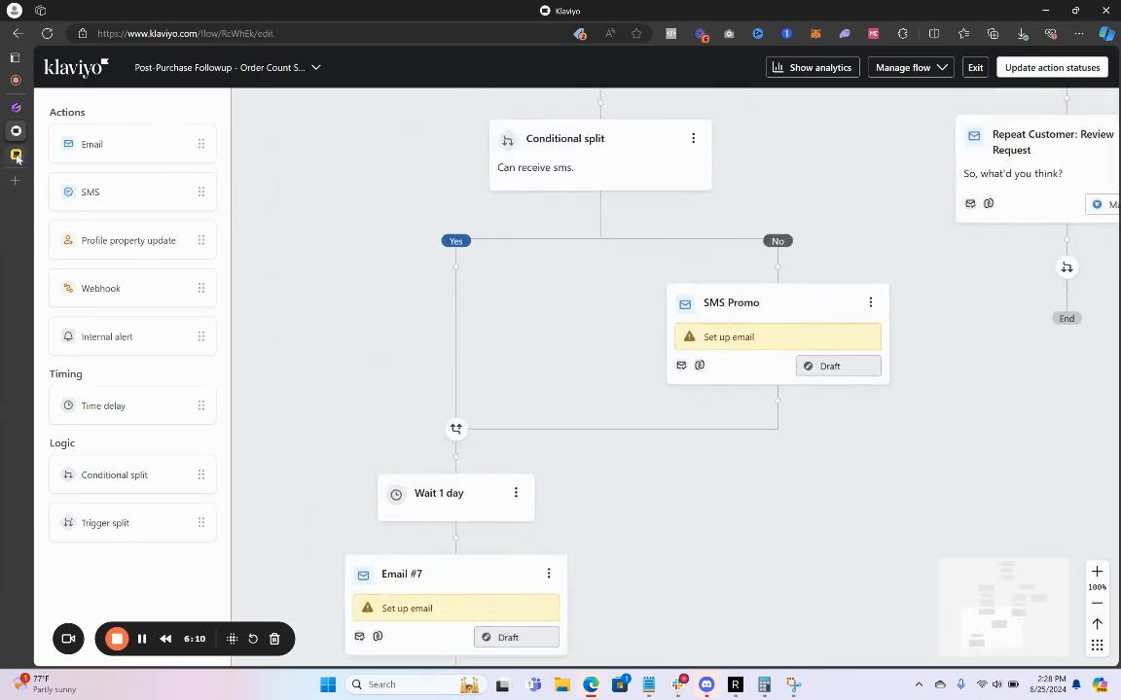
- Switch to Miro and examine the reference flow's repeat-customer branch, including its swell_points_earned split and Loyalty Program upsell email
{"action": "key", "text": "ctrl+Tab"}
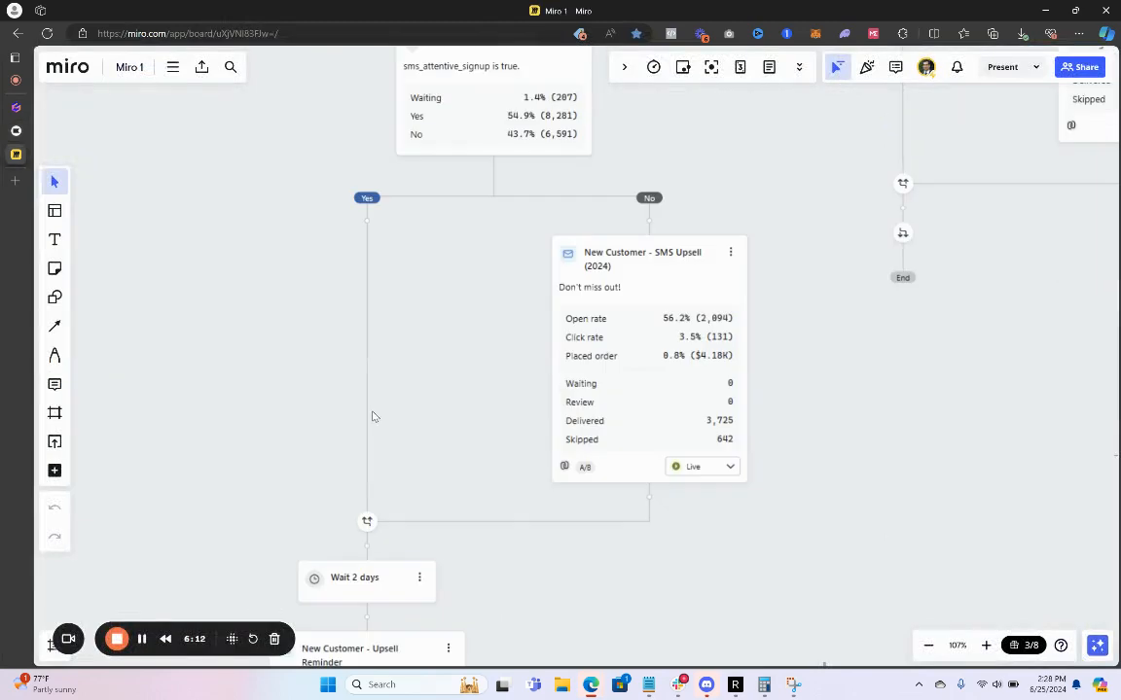
{"action": "scroll", "coordinate": [437, 375], "scroll_direction": "down", "scroll_amount": 4}
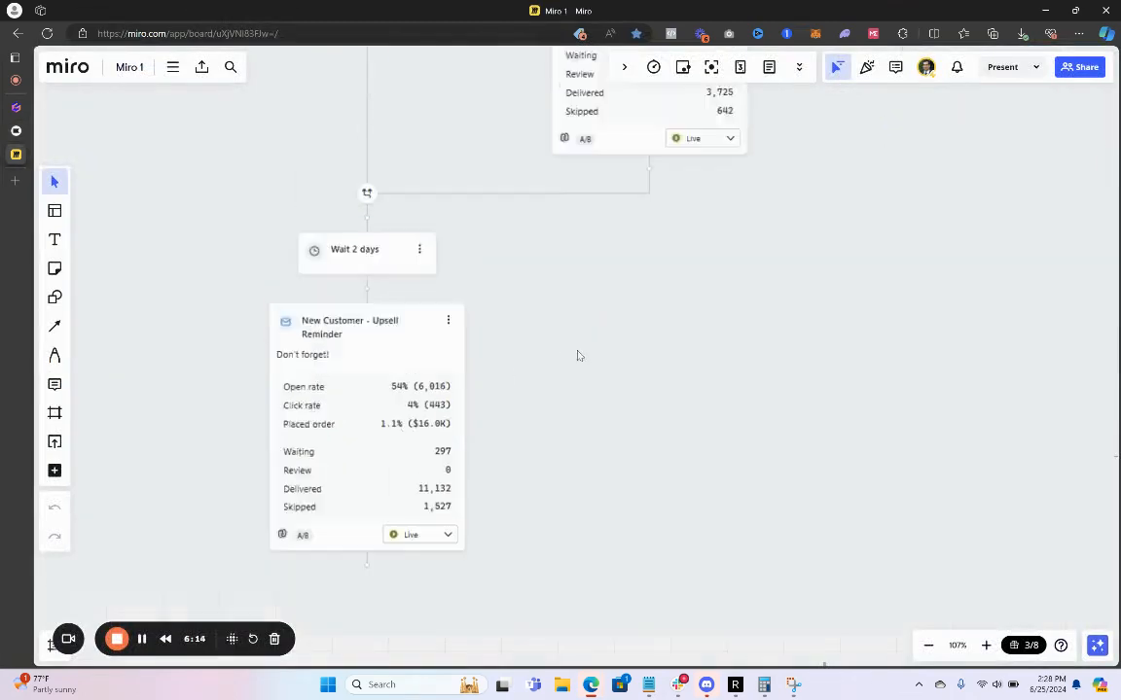
{"action": "scroll", "coordinate": [584, 355], "scroll_direction": "up", "scroll_amount": 10}
{"action": "left_click_drag", "start_coordinate": [770, 279], "coordinate": [656, 386]}
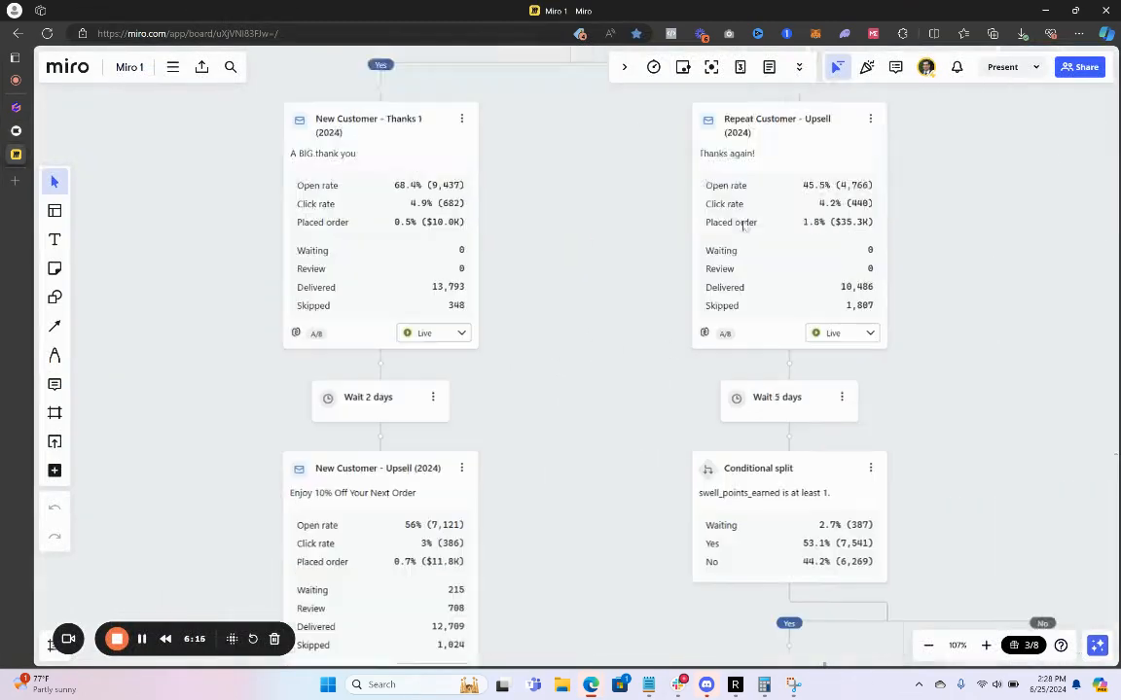
{"action": "left_click_drag", "start_coordinate": [725, 227], "coordinate": [494, 250]}
{"action": "scroll", "coordinate": [583, 335], "scroll_direction": "down", "scroll_amount": 3}
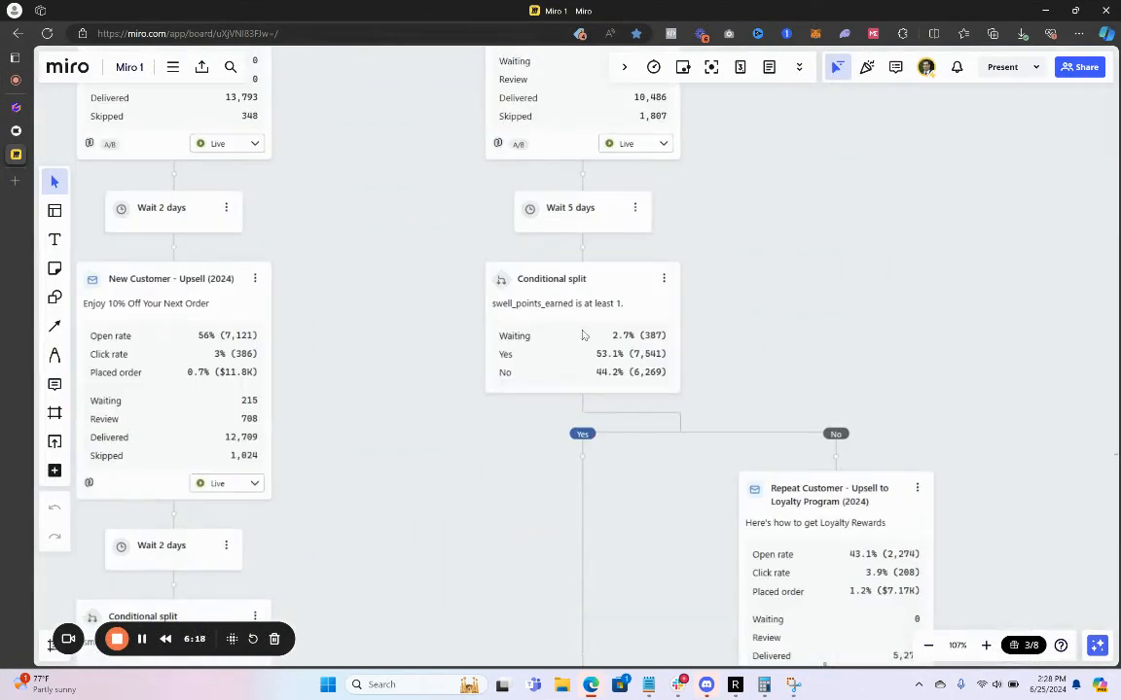
{"action": "scroll", "coordinate": [628, 358], "scroll_direction": "down", "scroll_amount": 3}
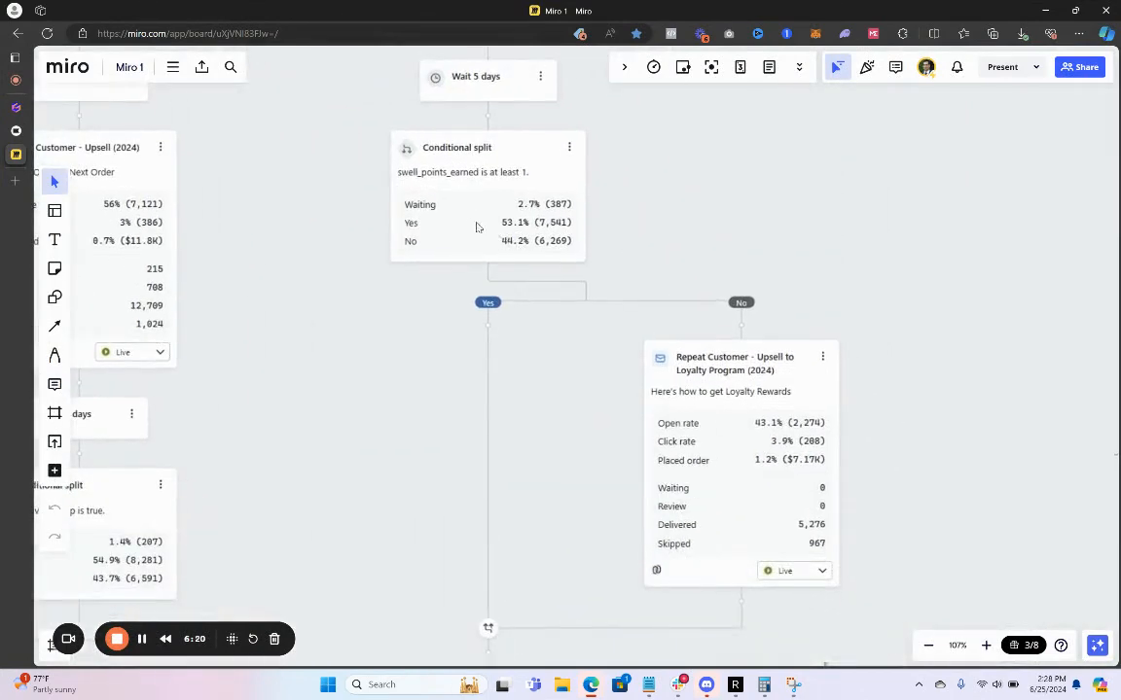
{"action": "scroll", "coordinate": [477, 227], "scroll_direction": "up", "scroll_amount": 3}
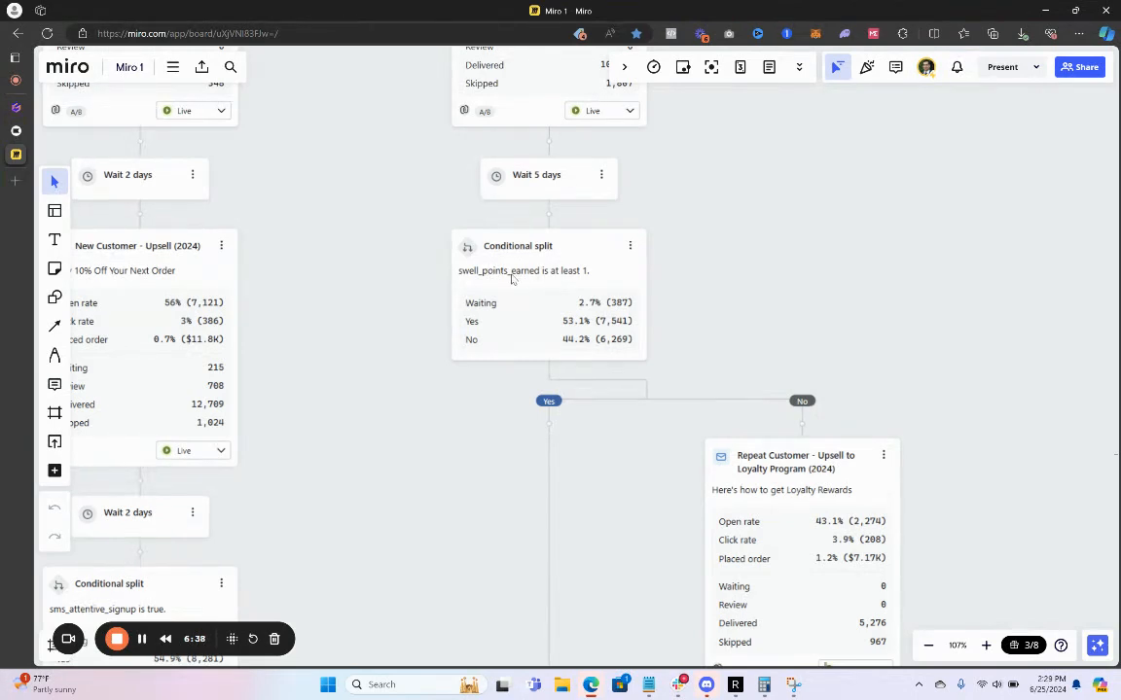
{"action": "scroll", "coordinate": [542, 393], "scroll_direction": "down", "scroll_amount": 3}
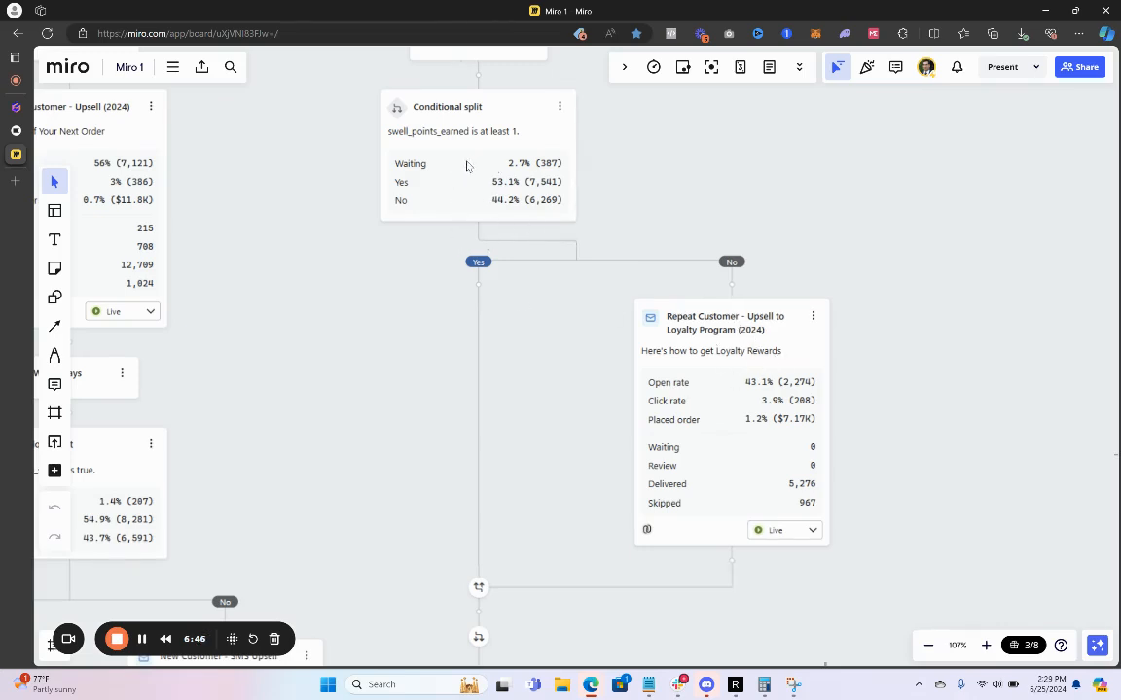
{"action": "scroll", "coordinate": [485, 338], "scroll_direction": "down", "scroll_amount": 1}
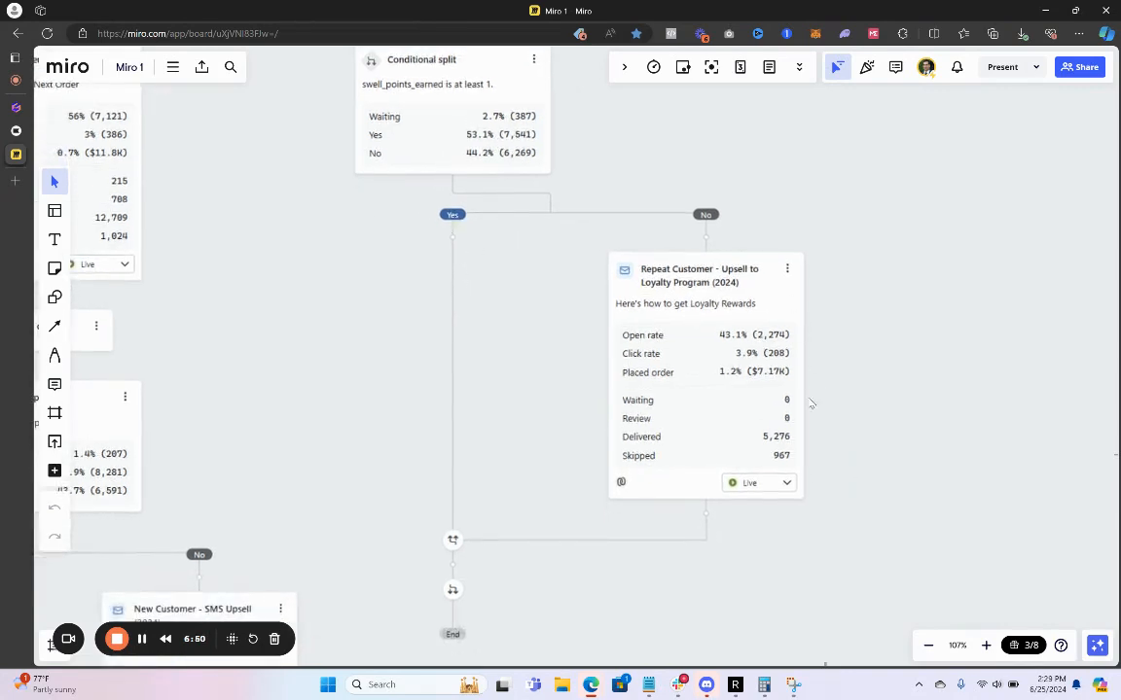
{"action": "scroll", "coordinate": [713, 360], "scroll_direction": "up", "scroll_amount": 3}
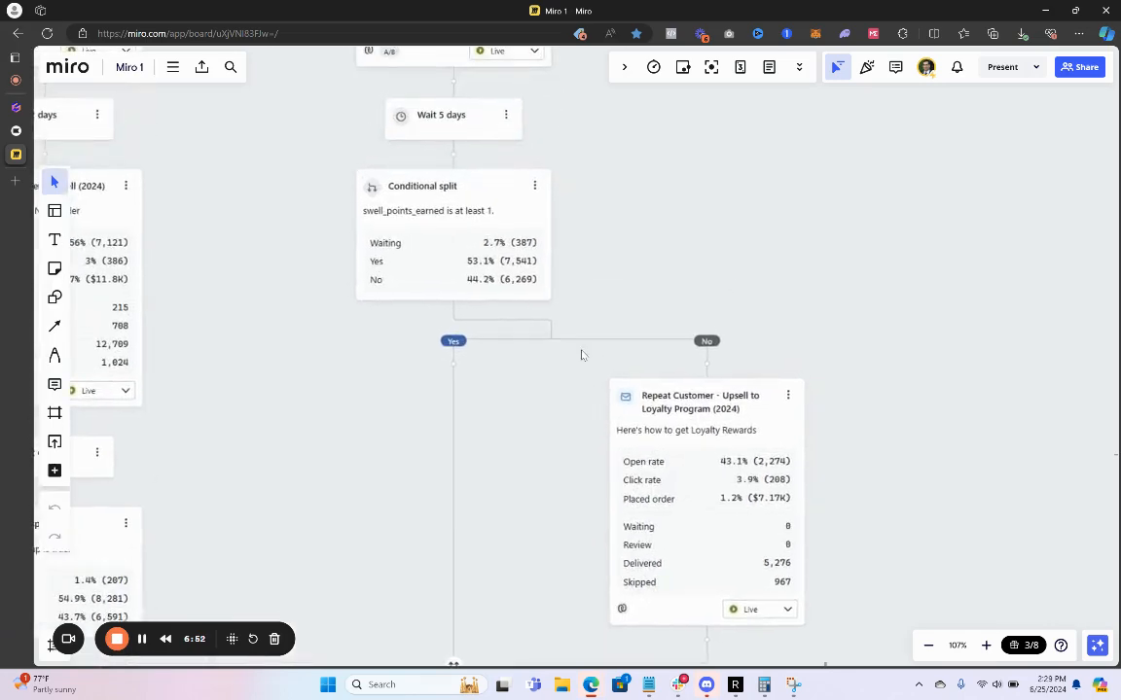
{"action": "scroll", "coordinate": [575, 326], "scroll_direction": "down", "scroll_amount": 2}
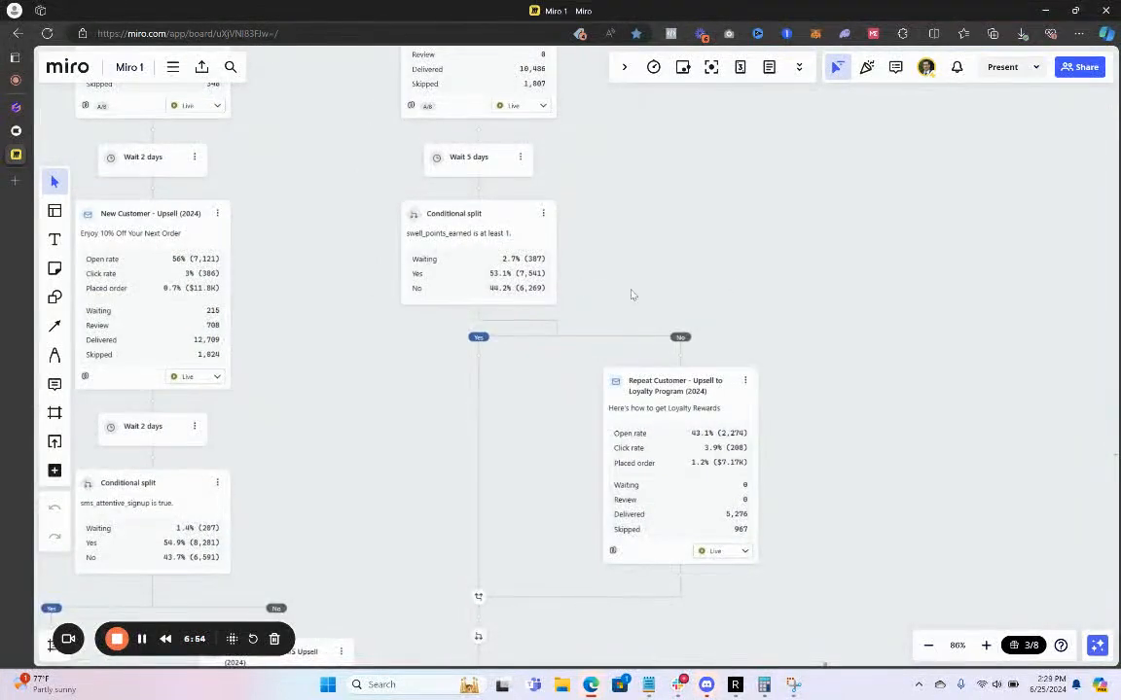
- Find the replenishment reference flow elsewhere on the board and examine its trigger, first delay and first email
{"action": "left_click_drag", "start_coordinate": [631, 292], "coordinate": [747, 421]}
{"action": "scroll", "coordinate": [581, 271], "scroll_direction": "down", "scroll_amount": 2}
{"action": "left_click_drag", "start_coordinate": [564, 244], "coordinate": [675, 393]}
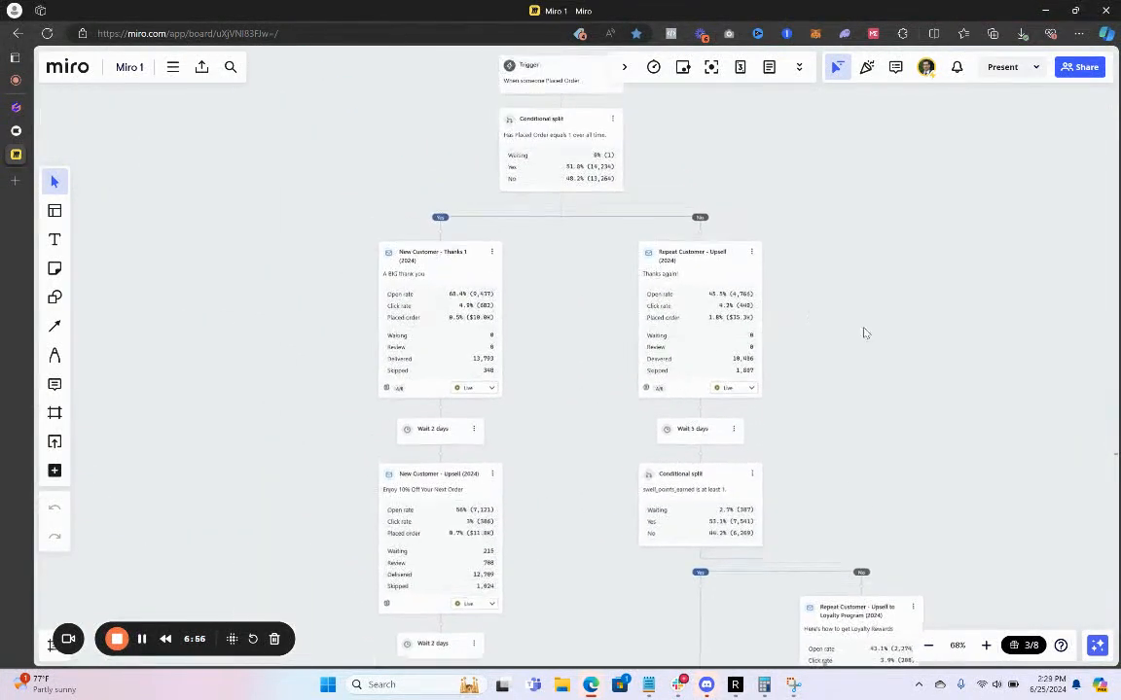
{"action": "left_click_drag", "start_coordinate": [1005, 291], "coordinate": [694, 347]}
{"action": "left_click_drag", "start_coordinate": [914, 328], "coordinate": [462, 349]}
{"action": "left_click_drag", "start_coordinate": [871, 307], "coordinate": [381, 349]}
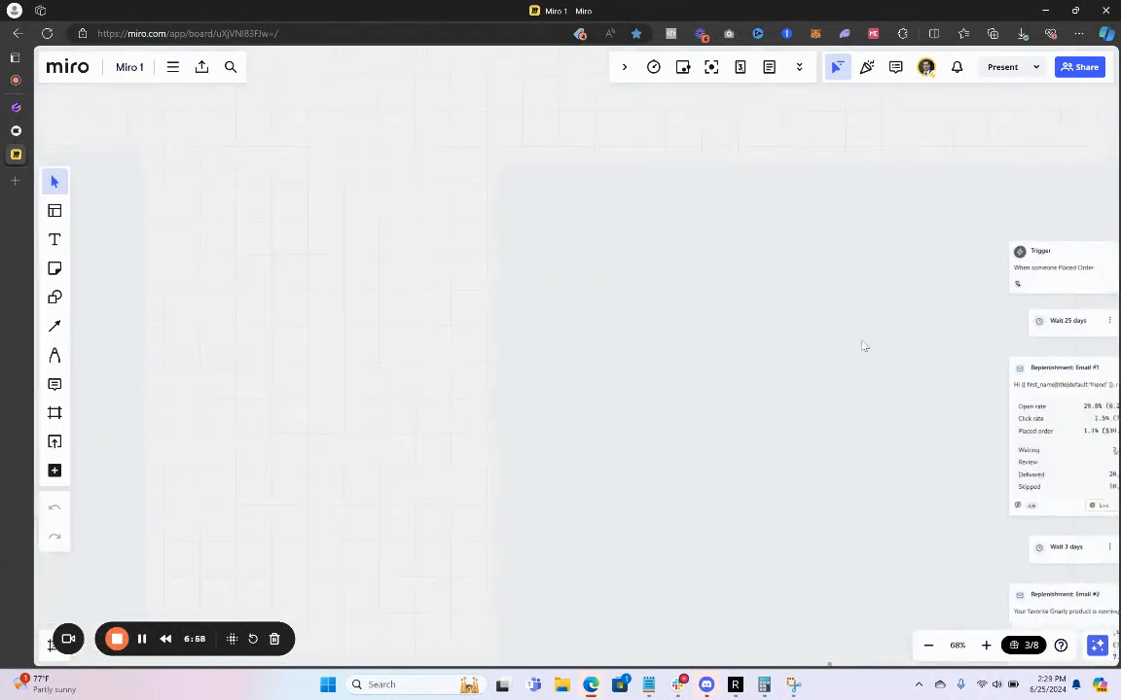
{"action": "left_click_drag", "start_coordinate": [880, 348], "coordinate": [588, 302]}
{"action": "left_click_drag", "start_coordinate": [786, 337], "coordinate": [588, 299]}
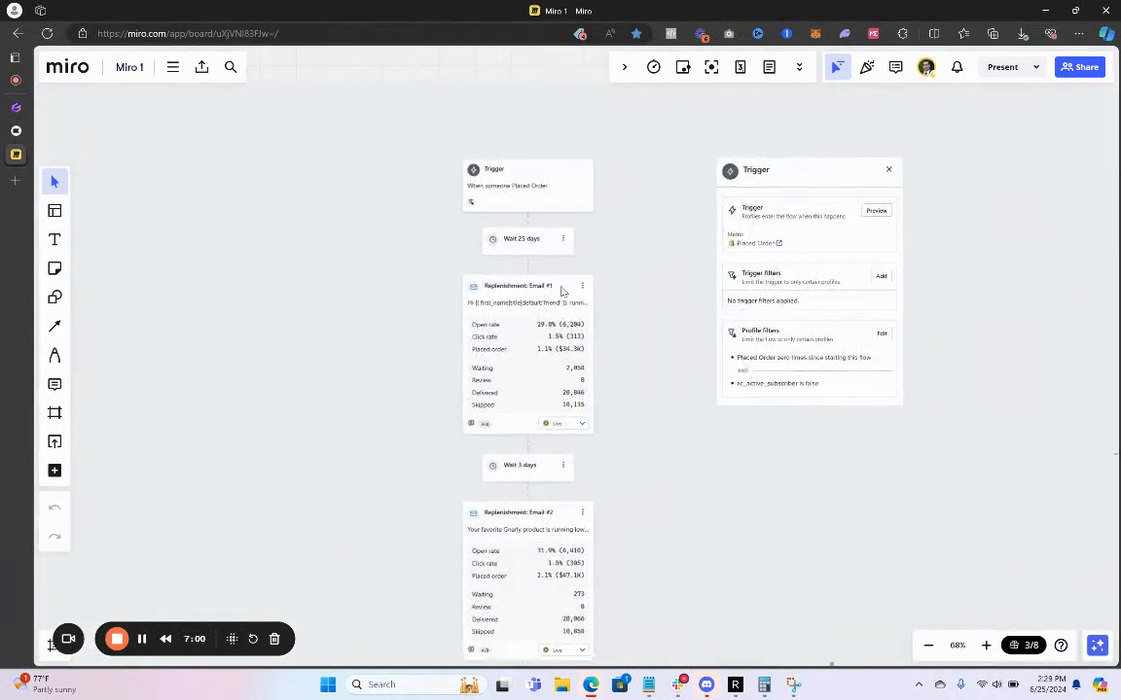
{"action": "scroll", "coordinate": [561, 290], "scroll_direction": "up", "scroll_amount": 5}
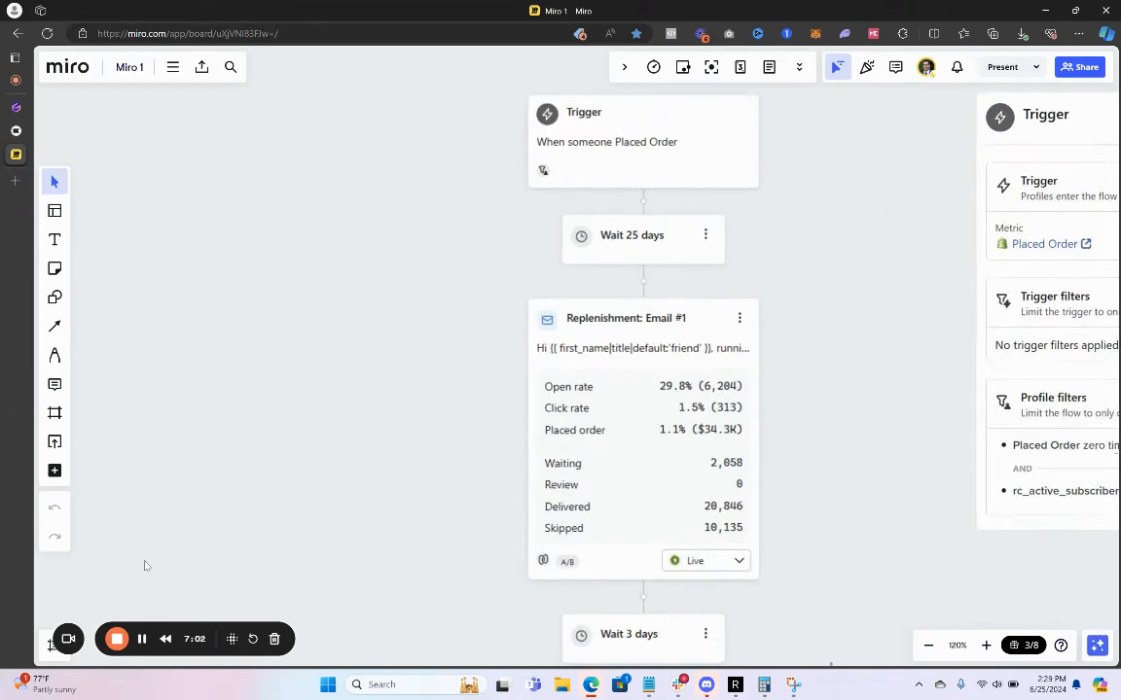
- Switch to Klaviyo, search the flow templates for "replenishm" and create a flow from the Standard (Email & SMS) Replenishment Reminder
{"action": "left_click", "coordinate": [142, 641]}
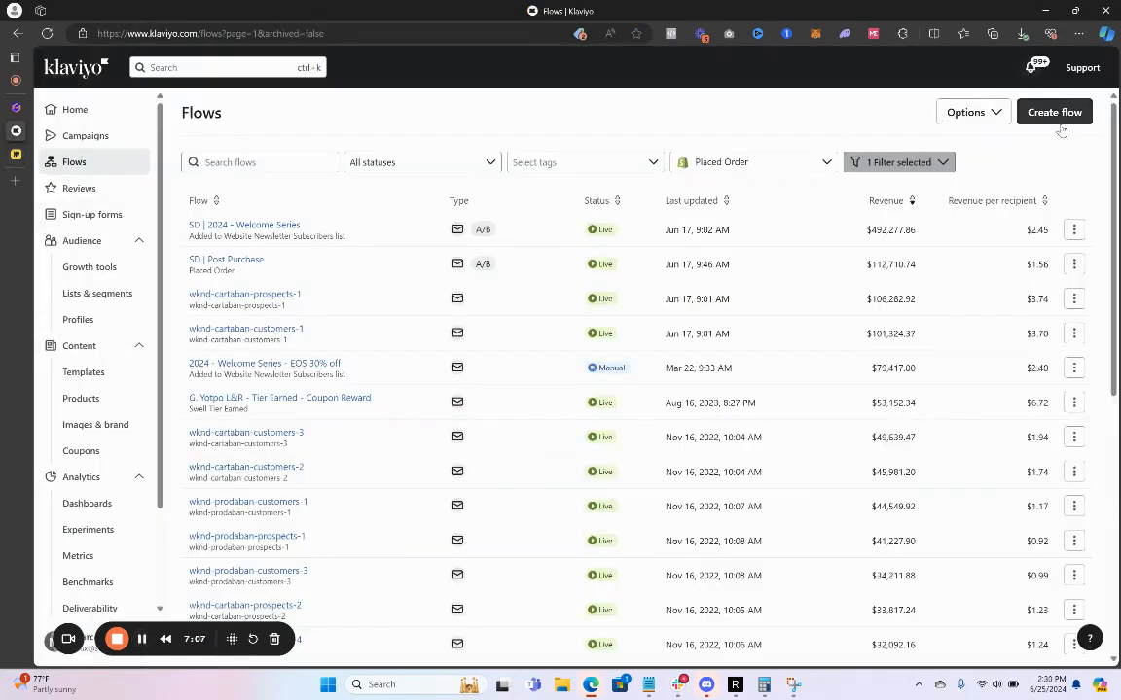
{"action": "left_click", "coordinate": [141, 640]}
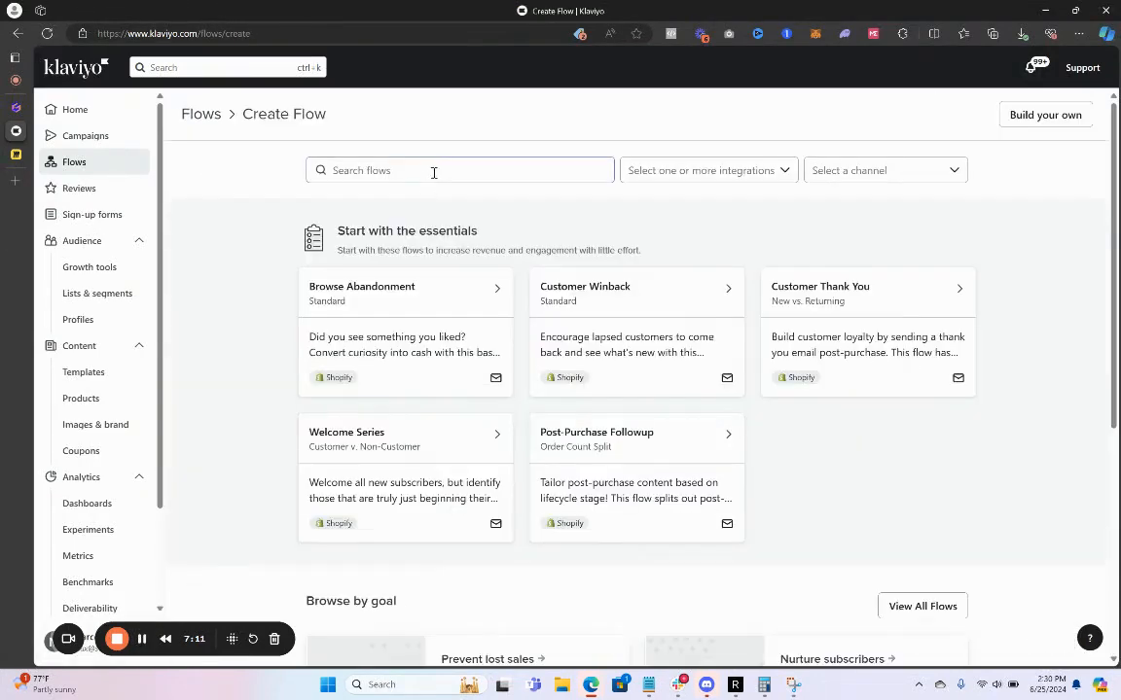
{"action": "left_click", "coordinate": [434, 173]}
{"action": "type", "text": "replenishm"}
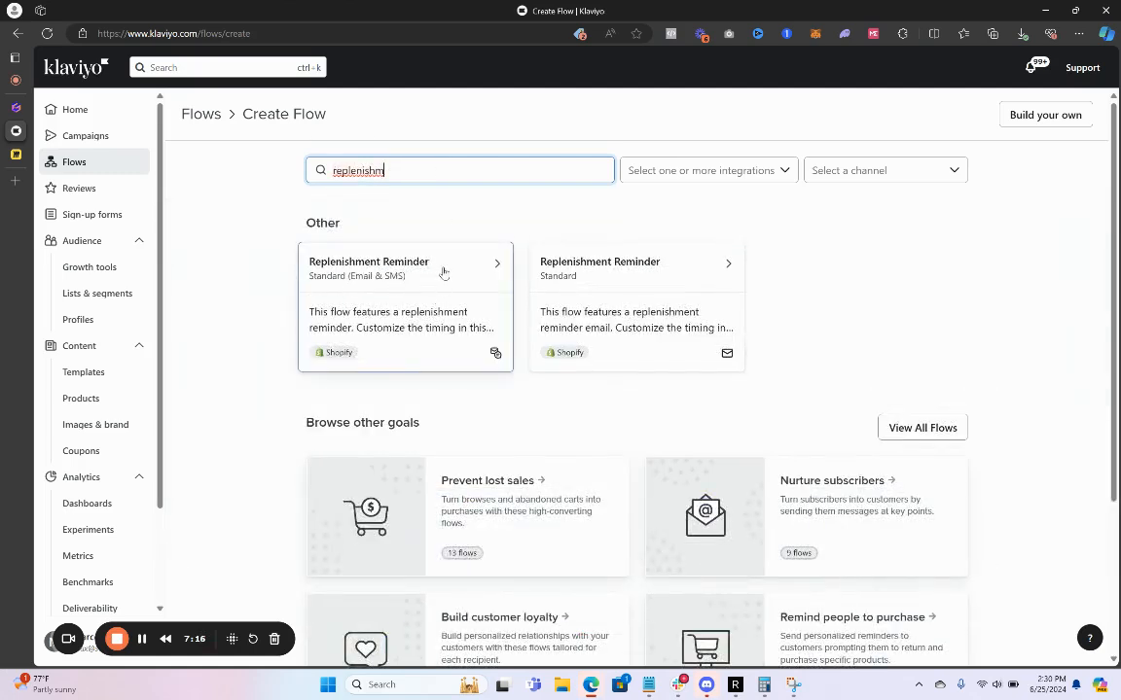
{"action": "left_click", "coordinate": [443, 272]}
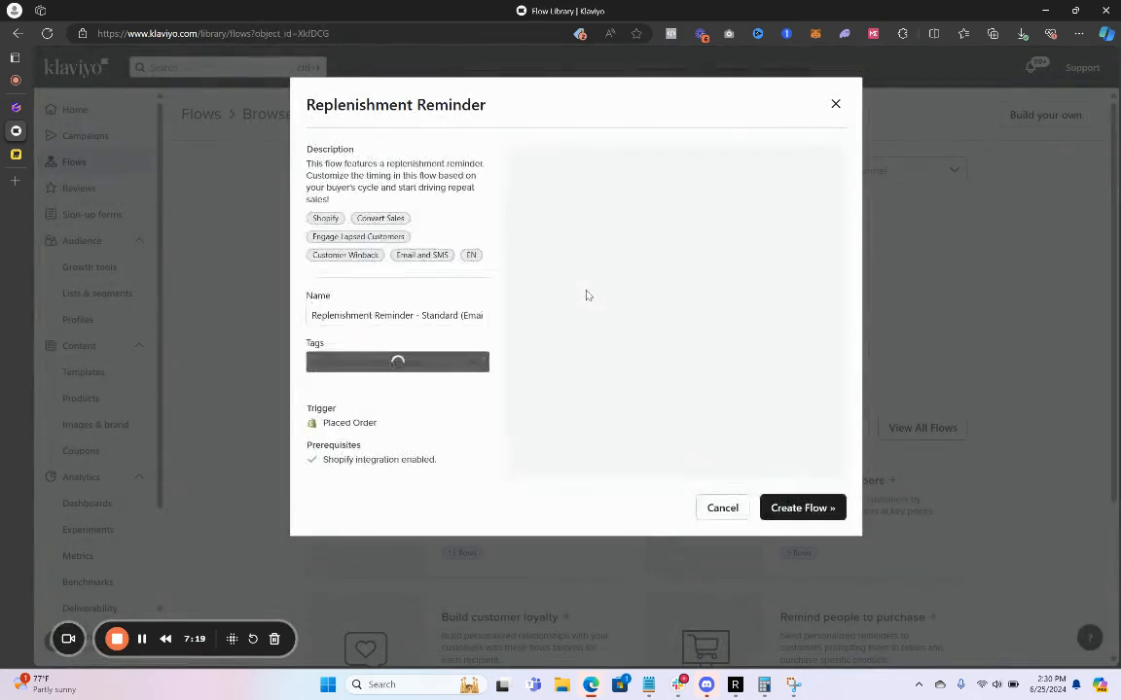
{"action": "left_click", "coordinate": [784, 510]}
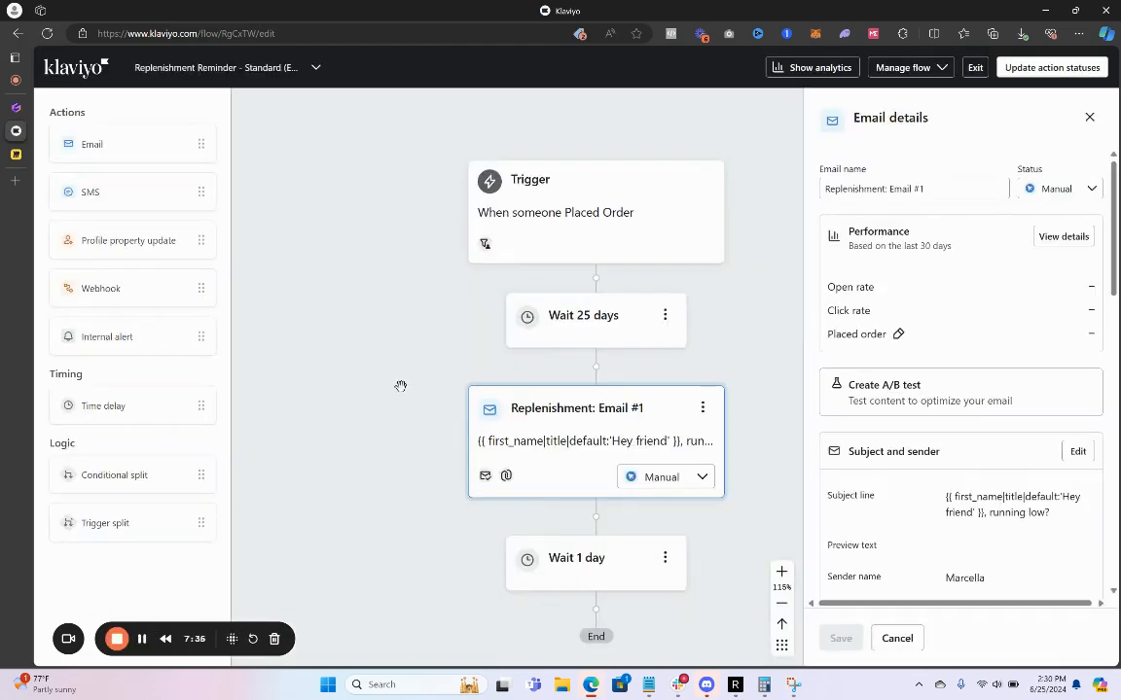
- Close the Replenishment: Email #1 details and look over the new flow from its trigger to its end
{"action": "left_click_drag", "start_coordinate": [430, 358], "coordinate": [399, 323]}
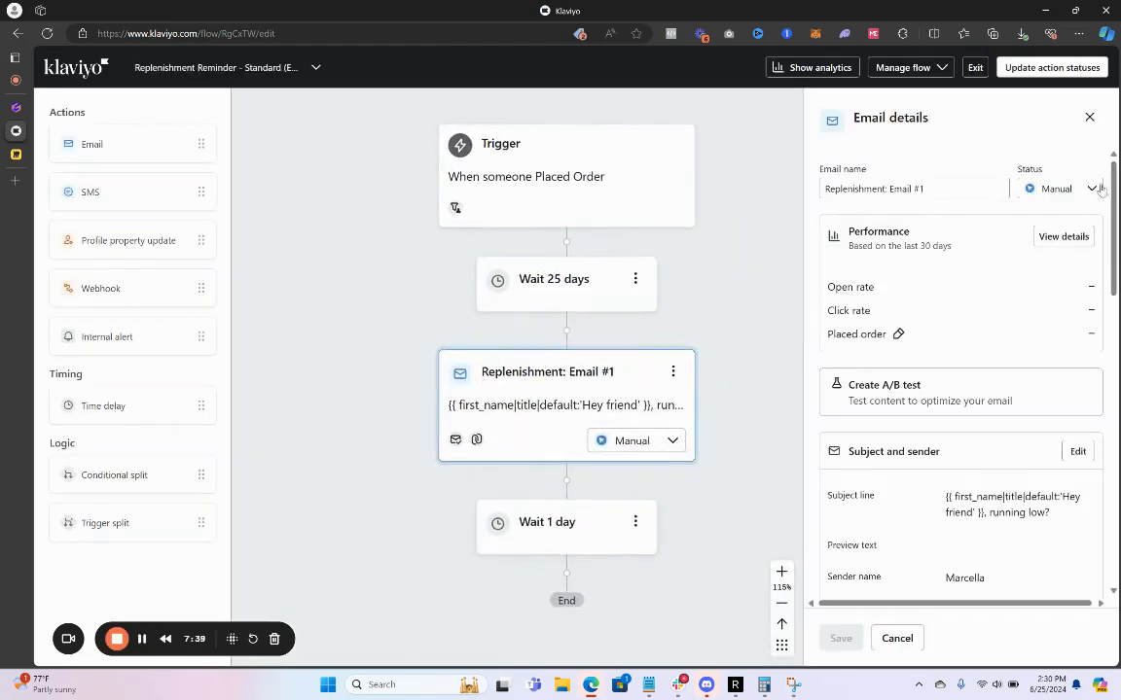
{"action": "left_click", "coordinate": [1089, 116]}
{"action": "scroll", "coordinate": [819, 307], "scroll_direction": "down", "scroll_amount": 1}
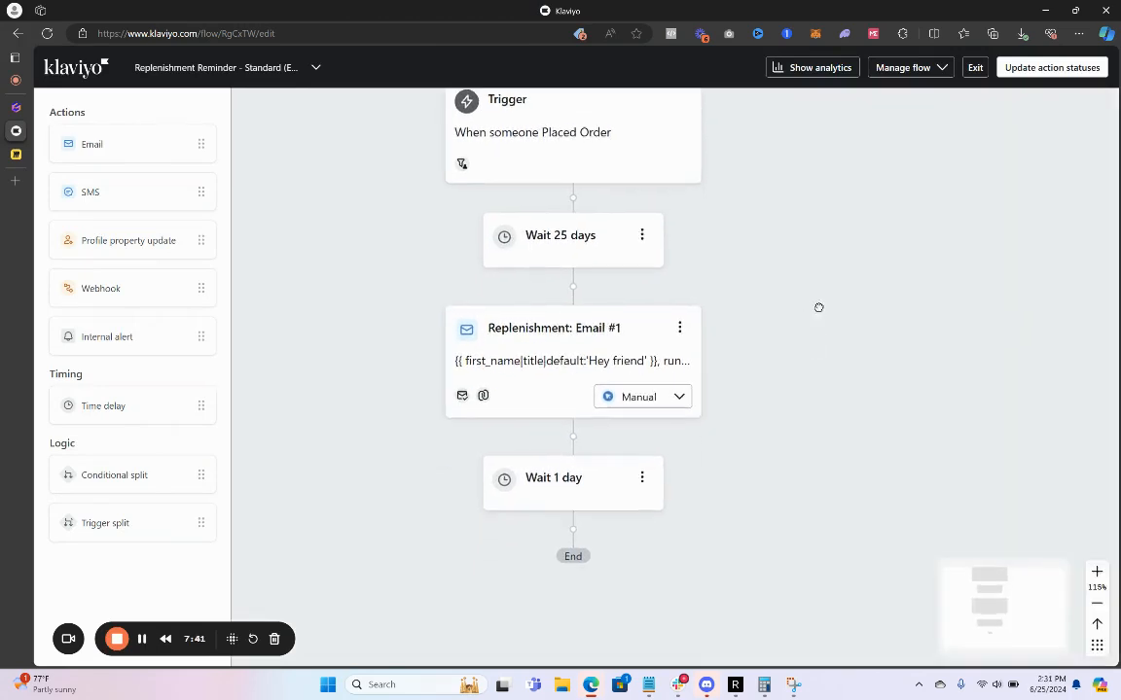
- Switch to Miro and examine the sequence of emails and time delays in the reference replenishment flow
{"action": "left_click", "coordinate": [16, 155]}
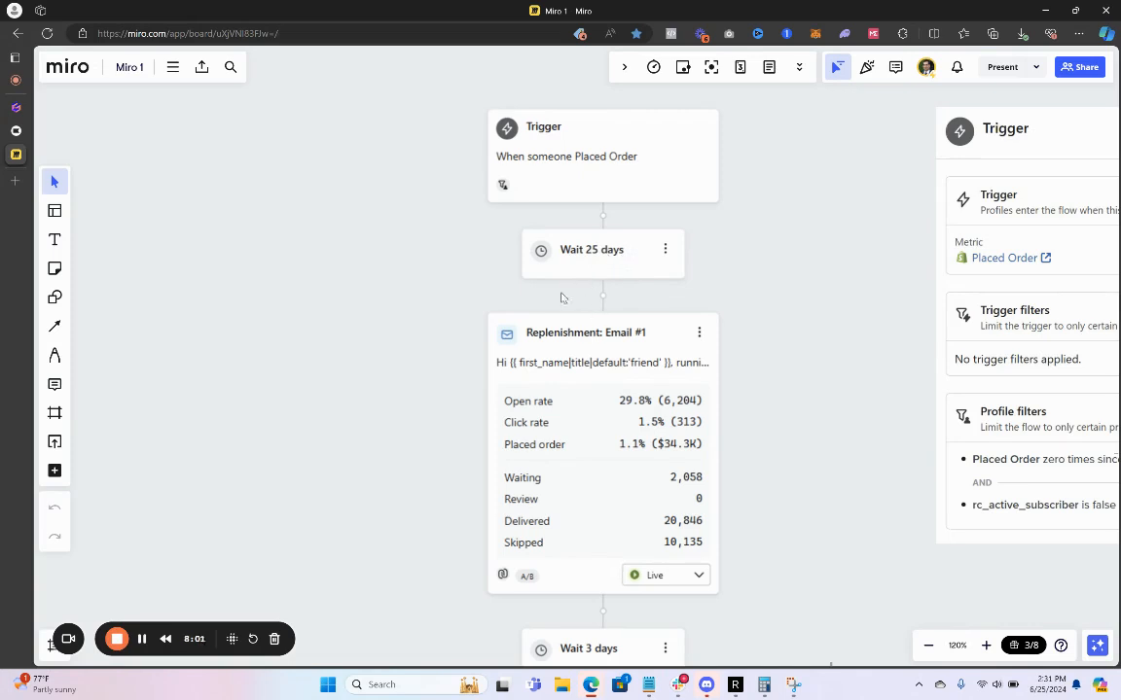
{"action": "scroll", "coordinate": [581, 404], "scroll_direction": "down", "scroll_amount": 2}
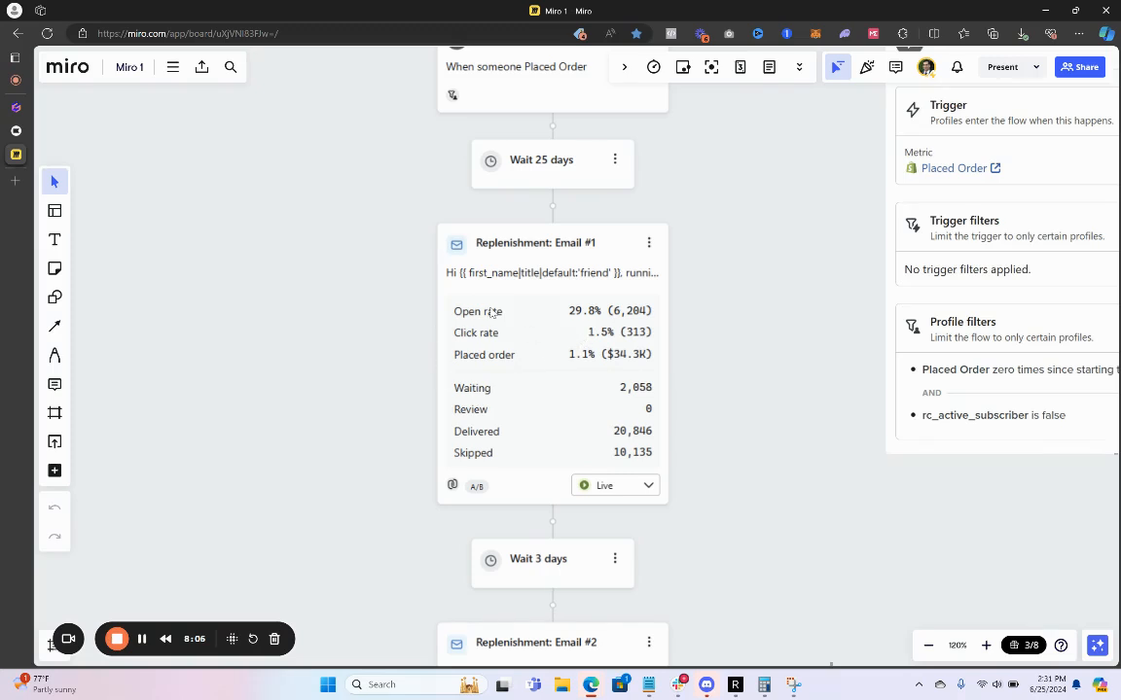
{"action": "scroll", "coordinate": [491, 312], "scroll_direction": "down", "scroll_amount": 5}
{"action": "scroll", "coordinate": [534, 371], "scroll_direction": "down", "scroll_amount": 3}
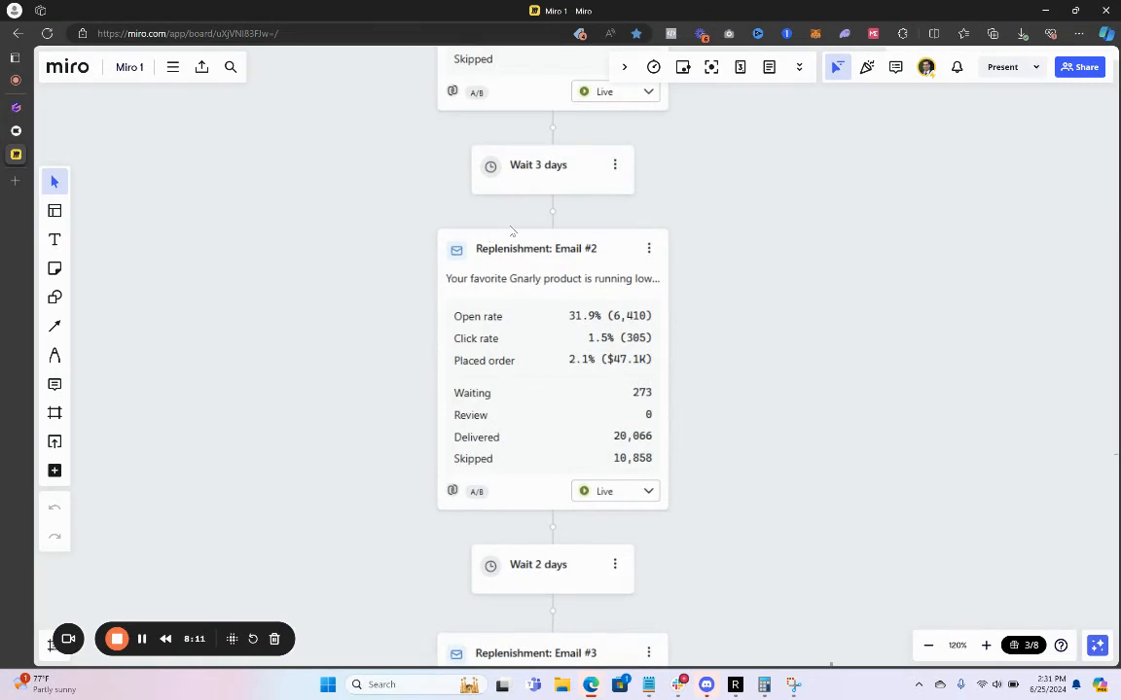
{"action": "scroll", "coordinate": [526, 345], "scroll_direction": "down", "scroll_amount": 5}
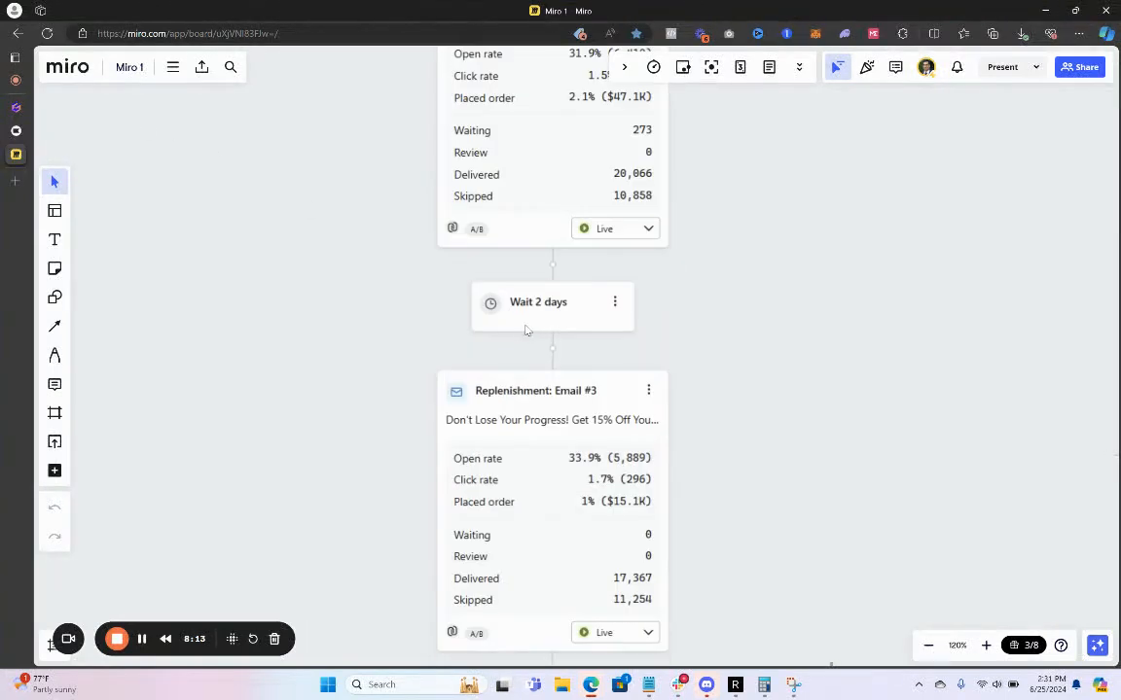
- Look over the remaining reference replenishment emails, then examine the trigger details, including its trigger filters and profile filters
{"action": "scroll", "coordinate": [533, 321], "scroll_direction": "down", "scroll_amount": 6}
{"action": "scroll", "coordinate": [584, 248], "scroll_direction": "up", "scroll_amount": 17}
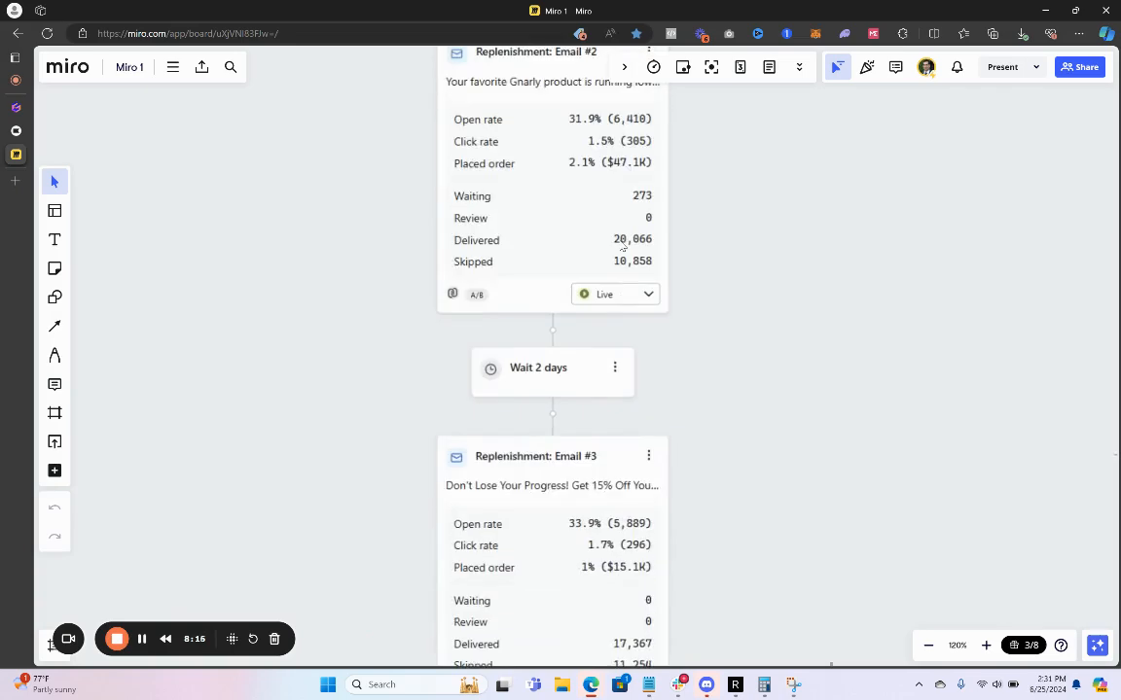
{"action": "scroll", "coordinate": [684, 281], "scroll_direction": "down", "scroll_amount": 4}
{"action": "scroll", "coordinate": [618, 277], "scroll_direction": "right", "scroll_amount": 6}
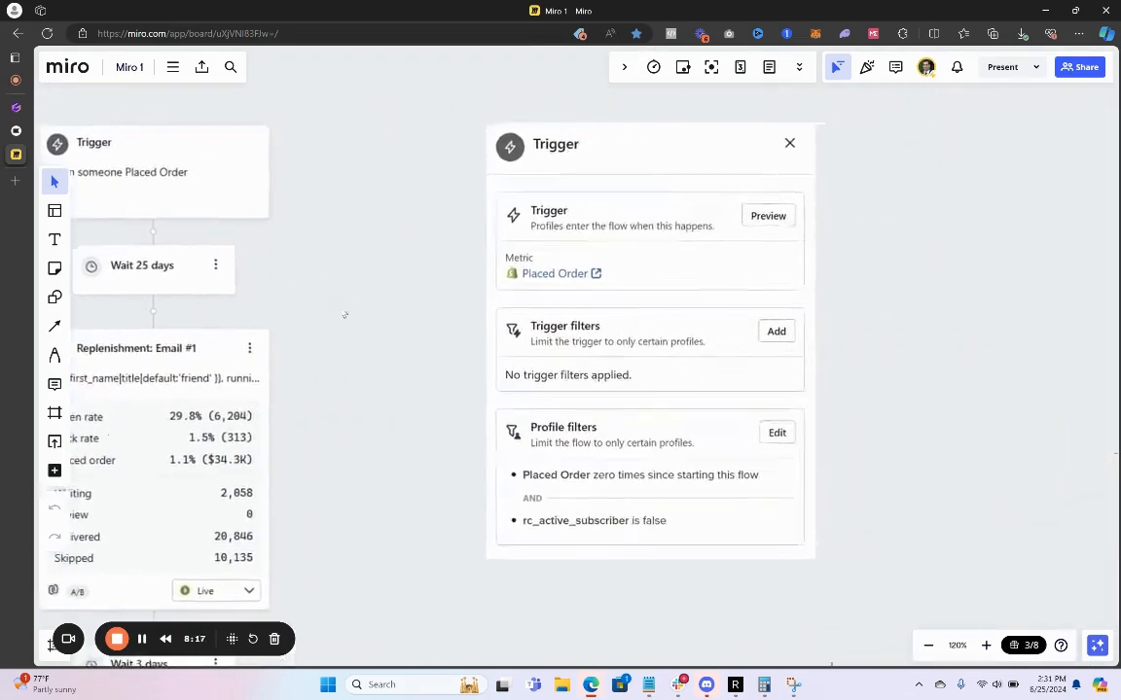
{"action": "scroll", "coordinate": [548, 341], "scroll_direction": "left", "scroll_amount": 2}
{"action": "scroll", "coordinate": [547, 341], "scroll_direction": "down", "scroll_amount": 1}
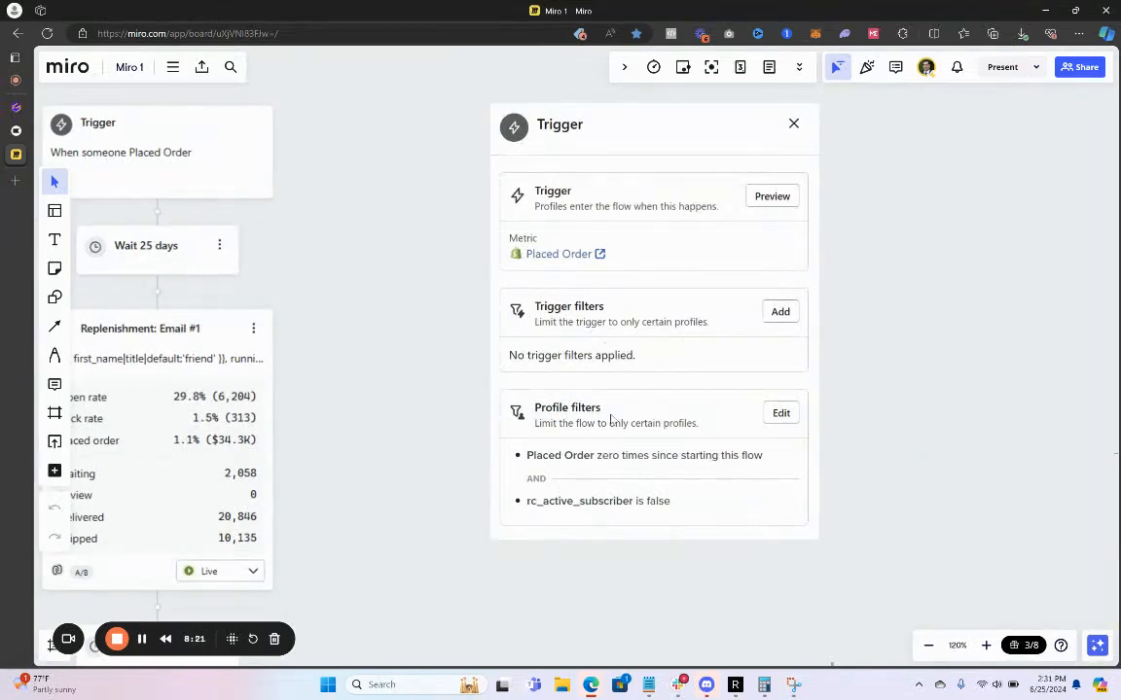
{"action": "scroll", "coordinate": [545, 389], "scroll_direction": "left", "scroll_amount": 5}
{"action": "scroll", "coordinate": [545, 389], "scroll_direction": "down", "scroll_amount": 1}
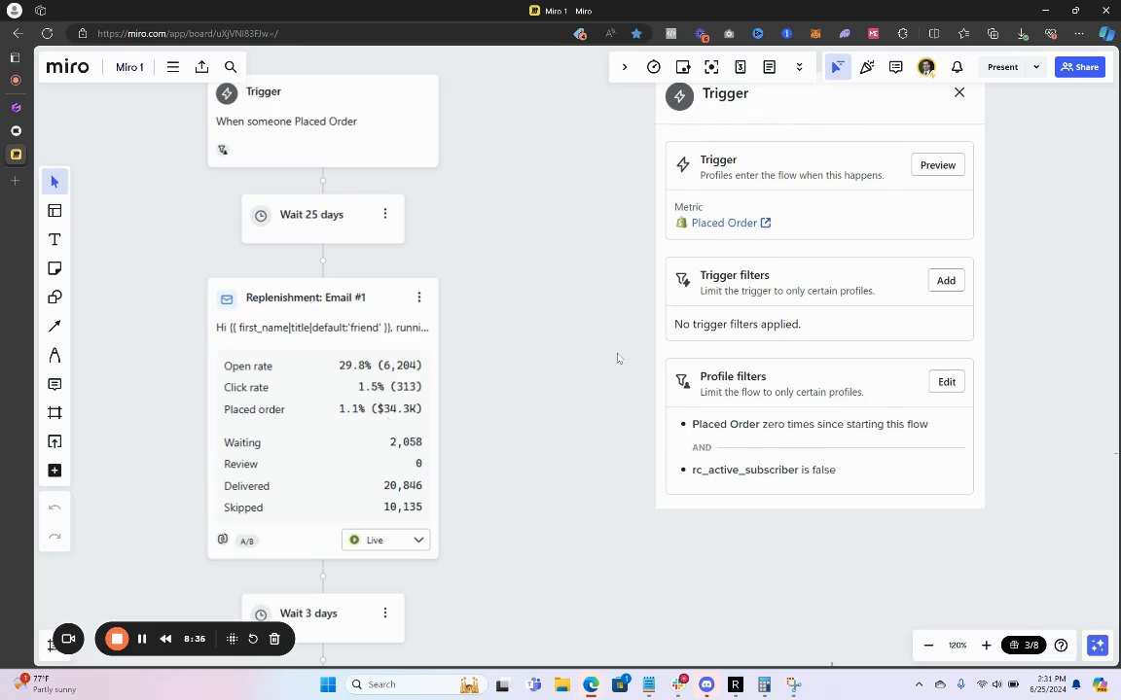
{"action": "left_click_drag", "start_coordinate": [606, 351], "coordinate": [426, 403]}
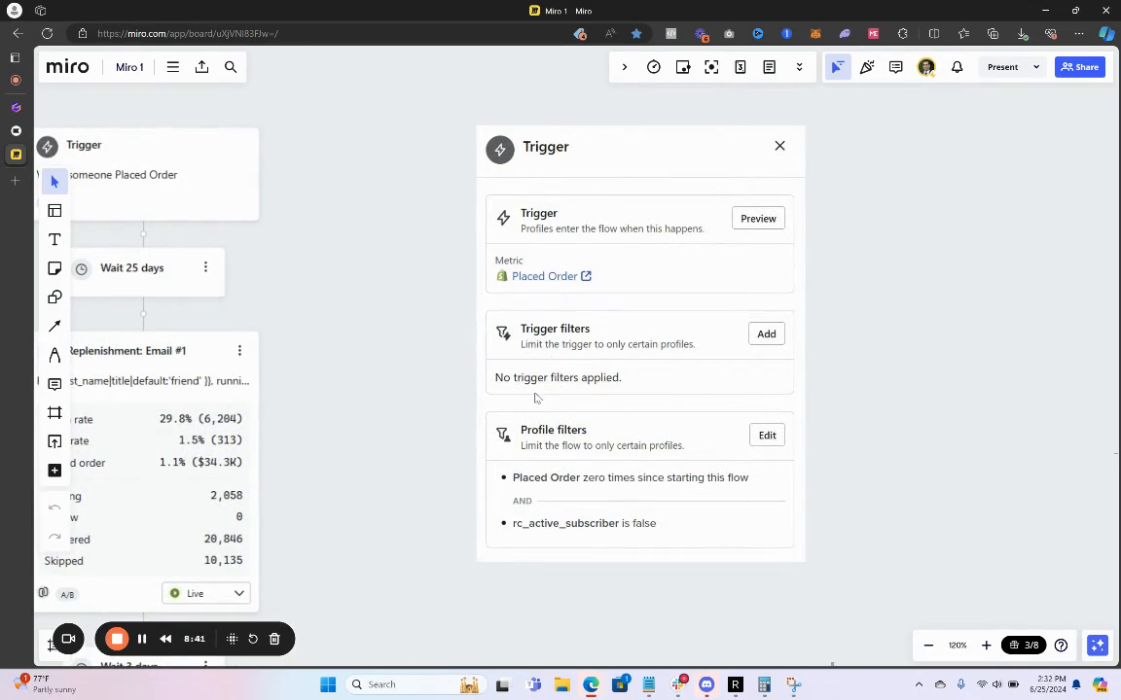
{"action": "scroll", "coordinate": [533, 395], "scroll_direction": "down", "scroll_amount": 2}
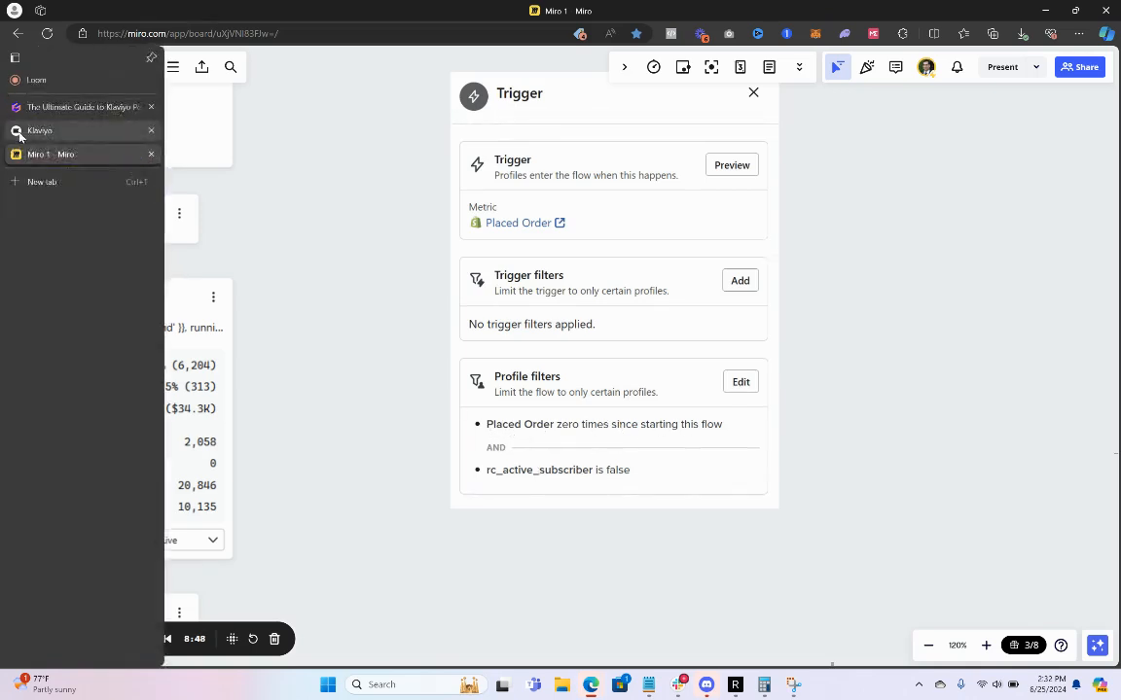
- Switch to Klaviyo and, in the trigger's profile filters, delete the "Has not been in this flow" condition and add a blank AND condition
{"action": "left_click", "coordinate": [19, 132]}
{"action": "left_click", "coordinate": [598, 247]}
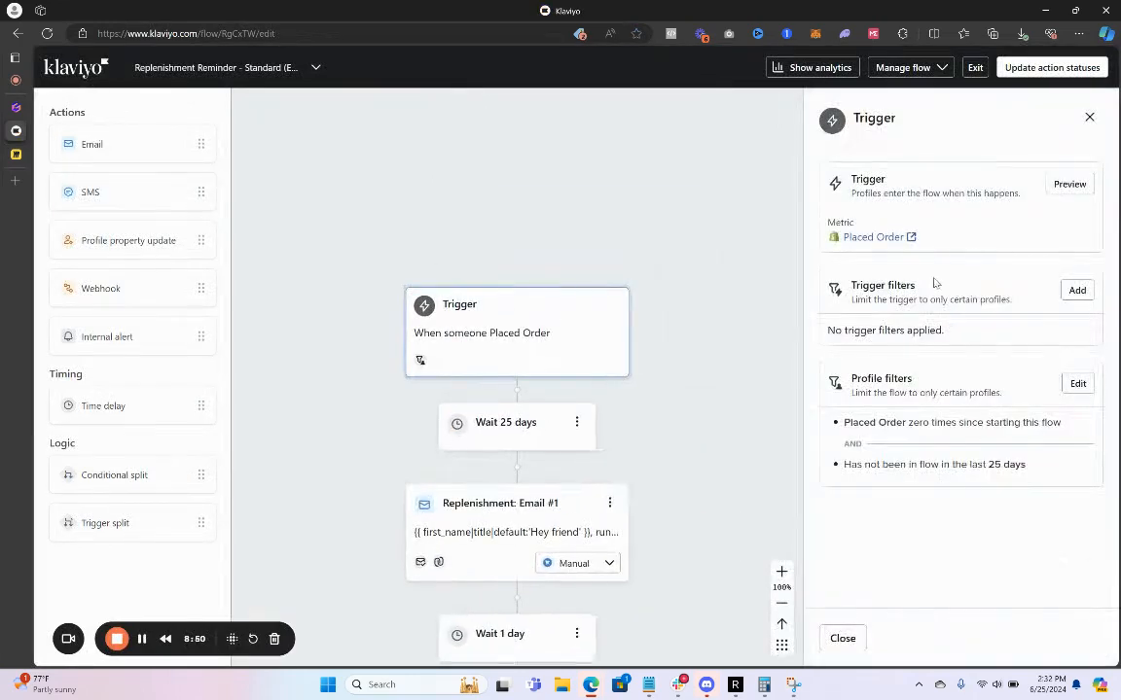
{"action": "left_click", "coordinate": [1078, 384]}
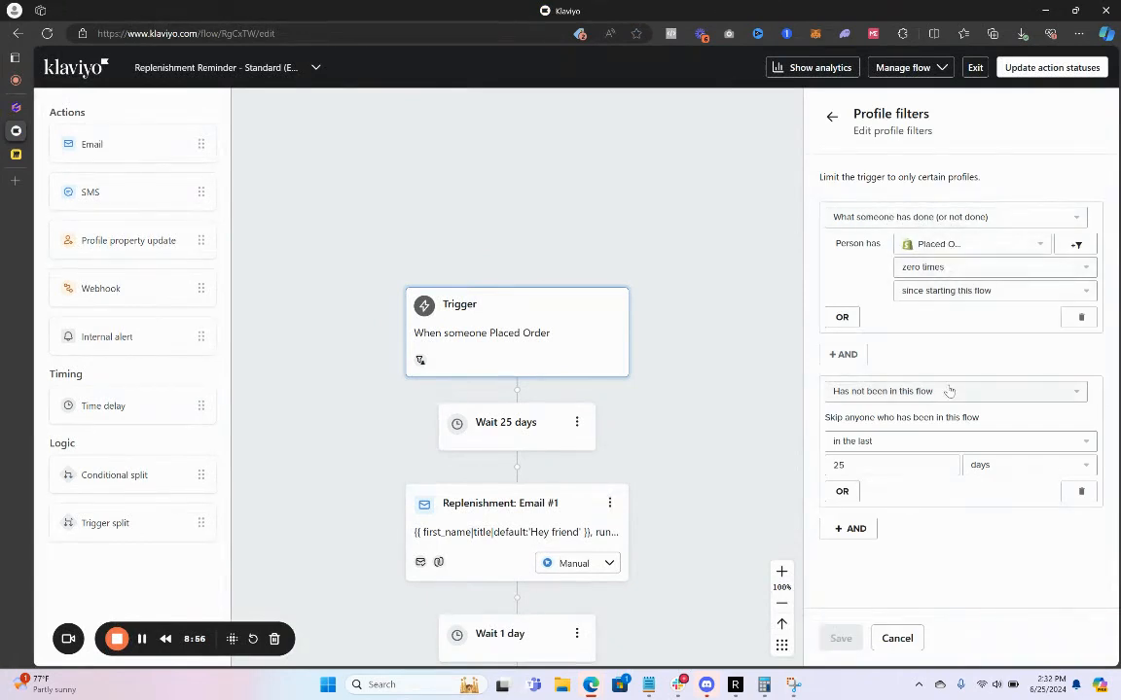
{"action": "left_click", "coordinate": [1077, 494]}
{"action": "left_click", "coordinate": [852, 356]}
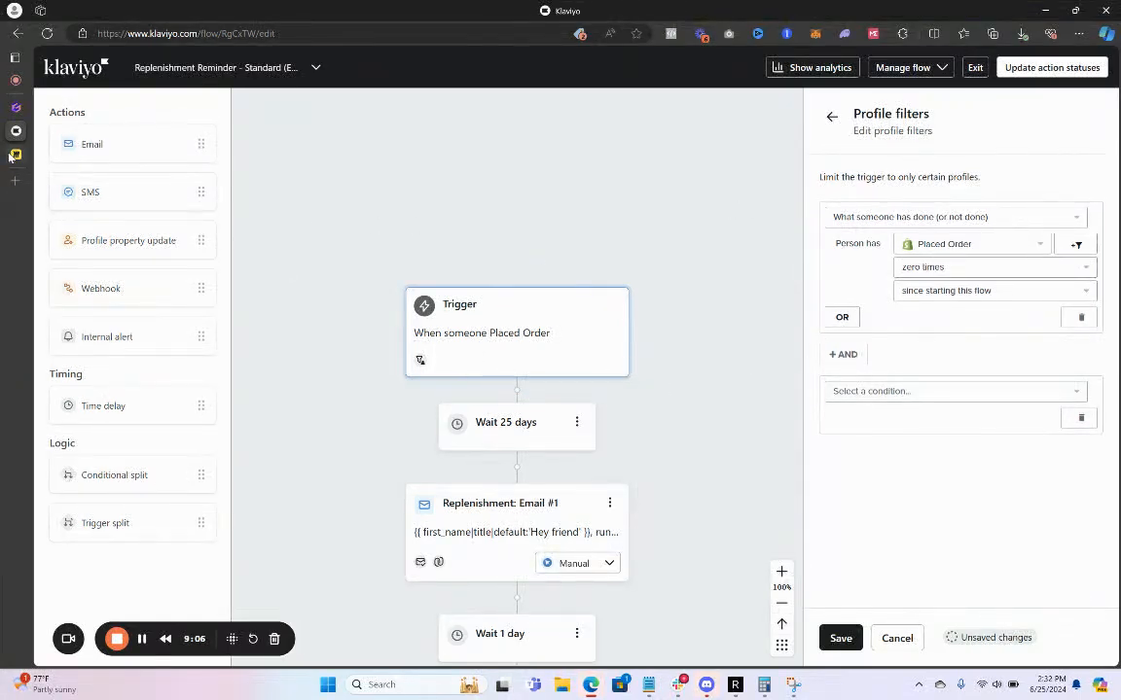
- Switch to Miro and recheck the profile filters of the reference replenishment flow's trigger
{"action": "mouse_move", "coordinate": [10, 142]}
{"action": "key", "text": "ctrl+Tab"}
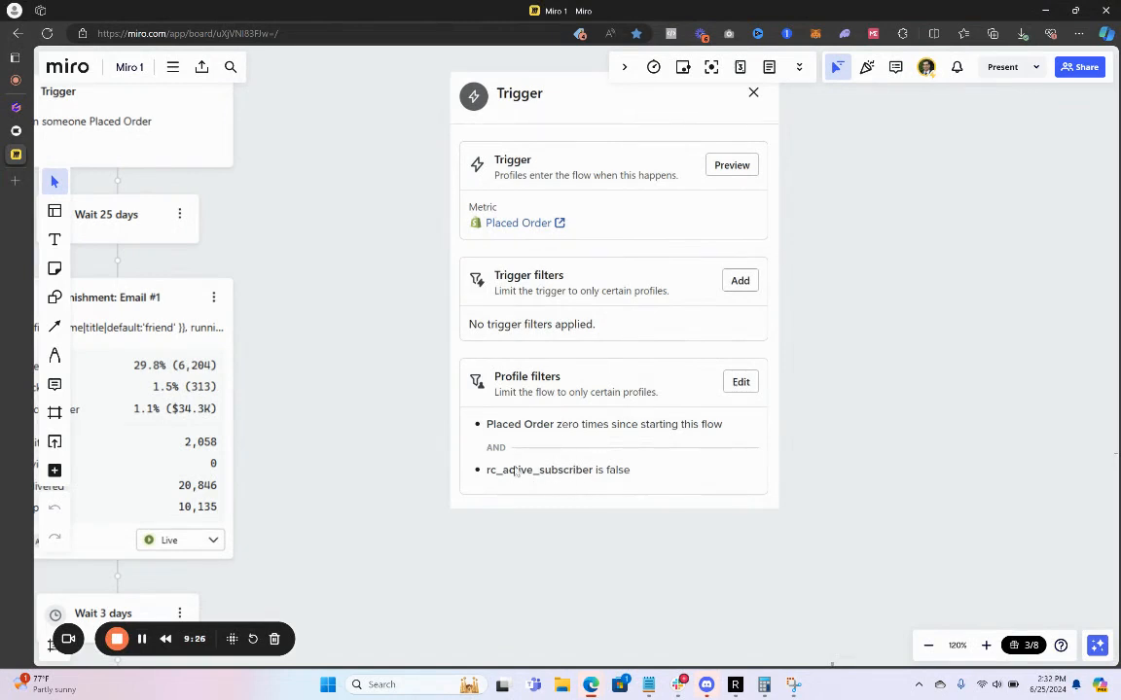
{"action": "left_click_drag", "start_coordinate": [297, 315], "coordinate": [385, 383]}
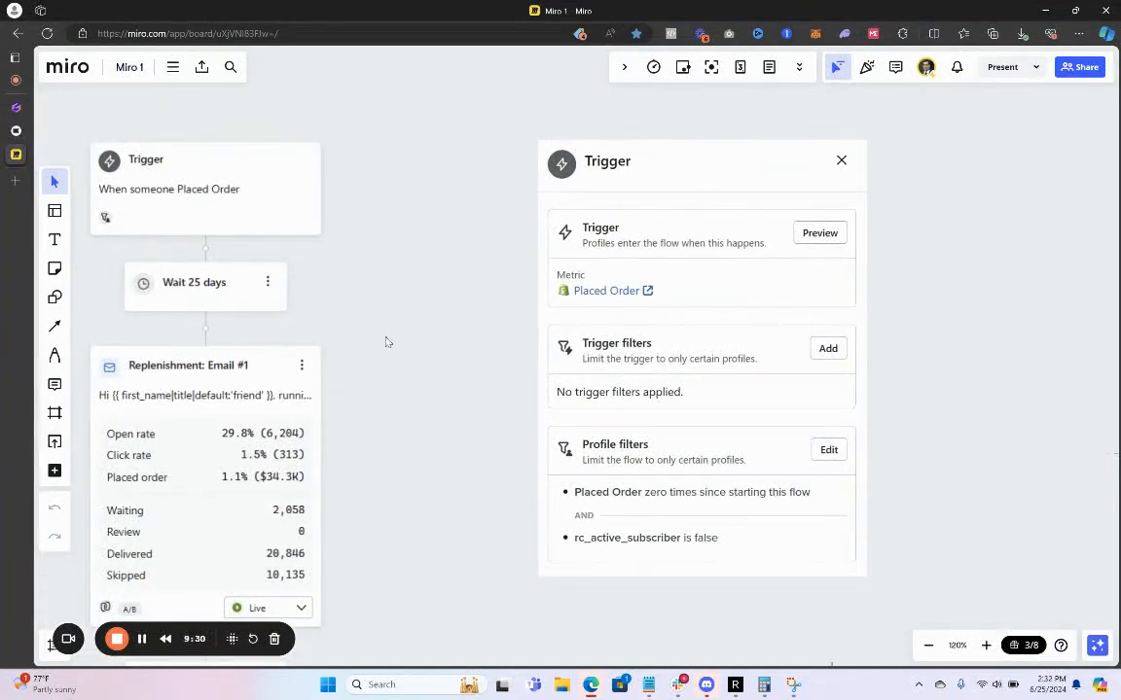
{"action": "left_click_drag", "start_coordinate": [386, 341], "coordinate": [330, 323]}
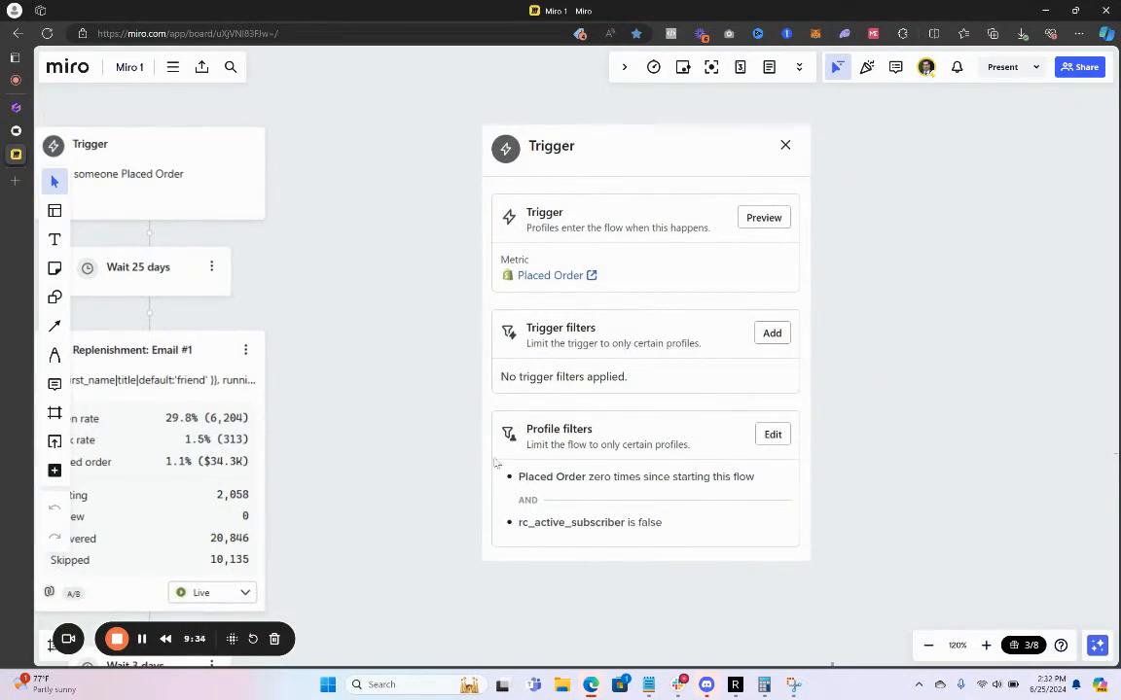
- Find the reference post-purchase flow elsewhere on the board and view its conditional split with new and repeat customer branches
{"action": "scroll", "coordinate": [437, 449], "scroll_direction": "down", "scroll_amount": 6}
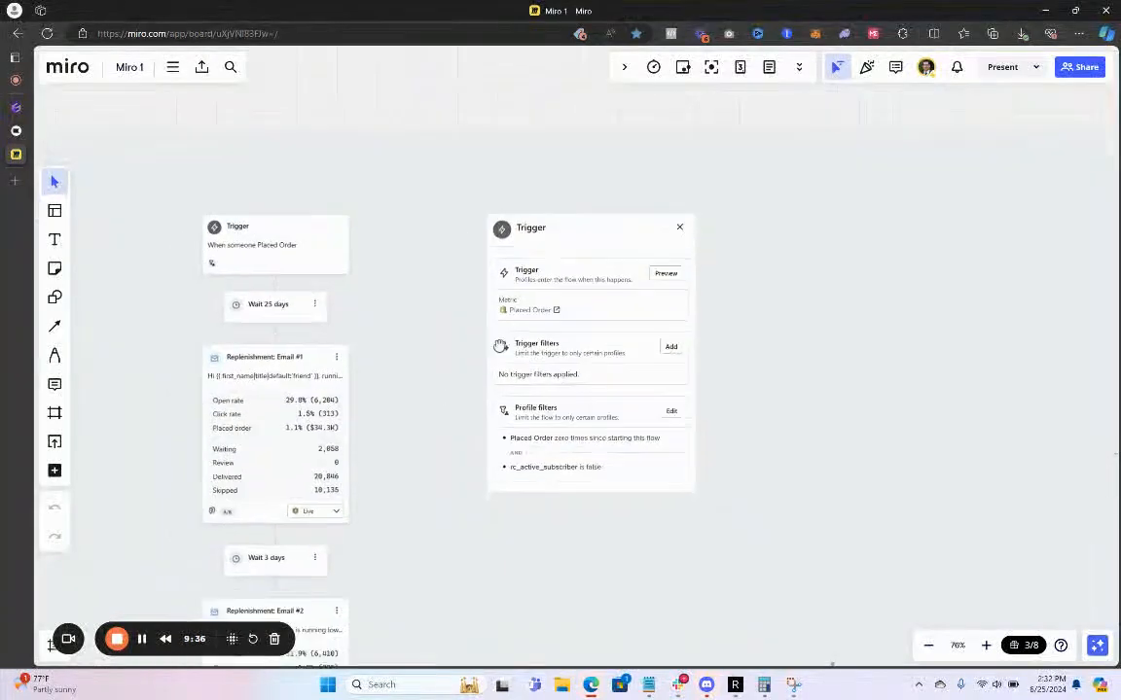
{"action": "left_click_drag", "start_coordinate": [537, 366], "coordinate": [759, 342]}
{"action": "mouse_move", "coordinate": [412, 368]}
{"action": "left_mouse_down"}
{"action": "mouse_move", "coordinate": [493, 330]}
{"action": "mouse_move", "coordinate": [904, 340]}
{"action": "left_mouse_up"}
{"action": "mouse_move", "coordinate": [321, 342]}
{"action": "left_mouse_down"}
{"action": "mouse_move", "coordinate": [603, 345]}
{"action": "mouse_move", "coordinate": [934, 399]}
{"action": "left_mouse_up"}
{"action": "left_click_drag", "start_coordinate": [515, 316], "coordinate": [773, 380]}
{"action": "left_click_drag", "start_coordinate": [711, 349], "coordinate": [673, 399]}
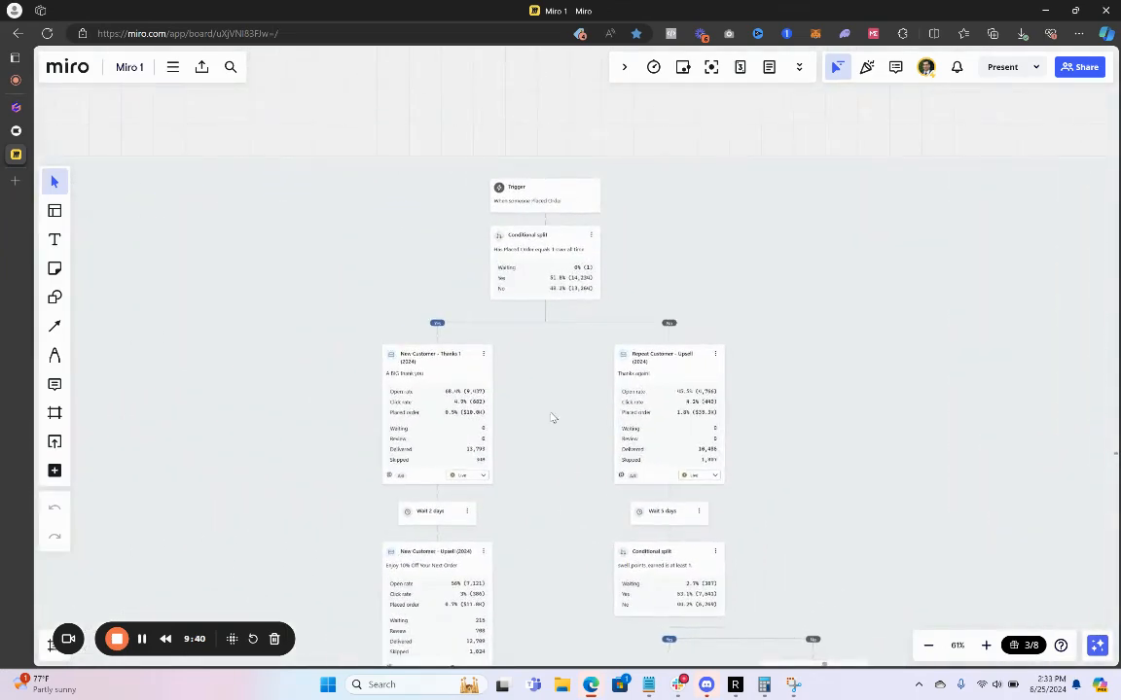